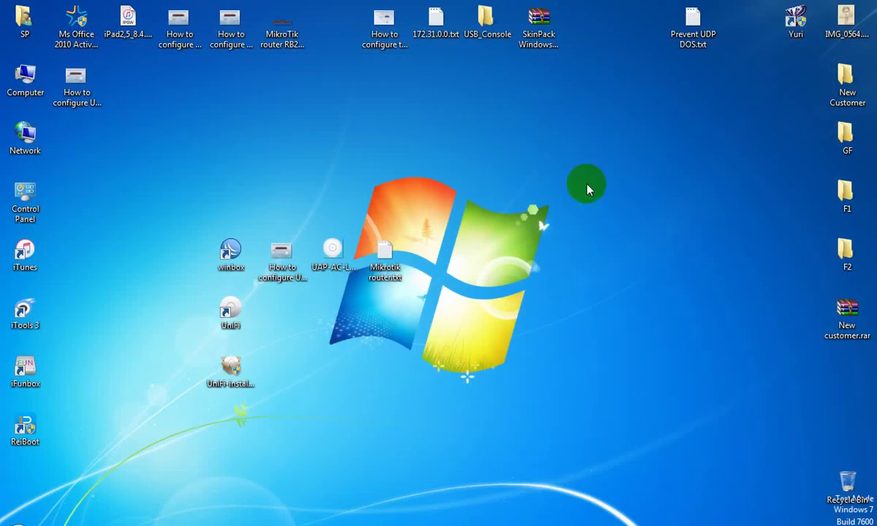
Step: Refresh the desktop, then open Mikrotik router.txt in Notepad, positioned on the right side
right_click(468, 204)
click(503, 245)
click(238, 251)
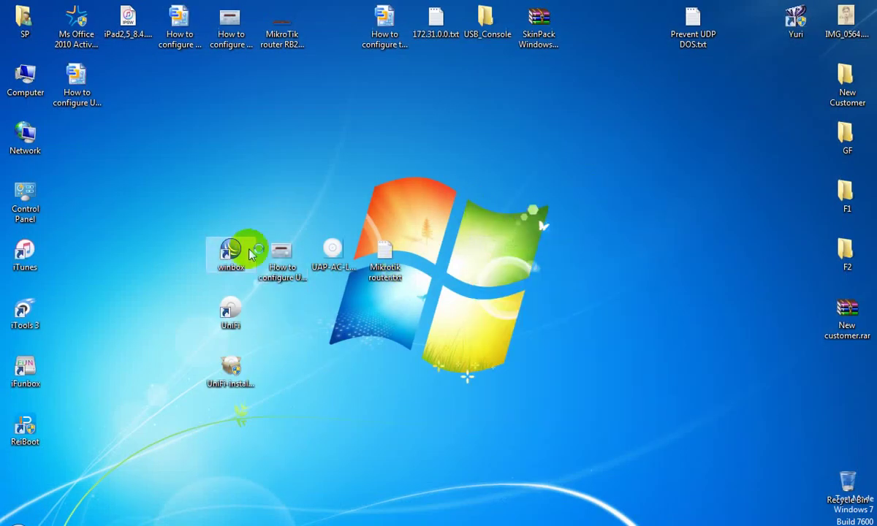
double_click(385, 259)
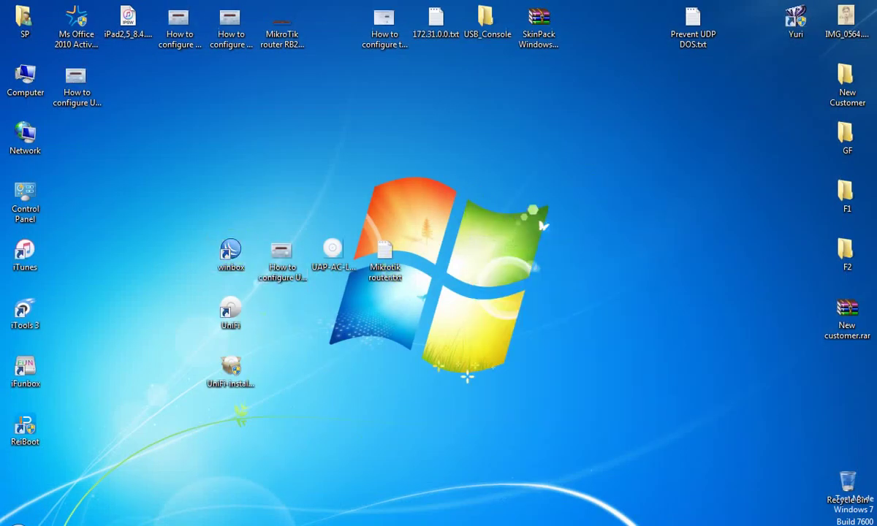
drag(395, 156, 660, 176)
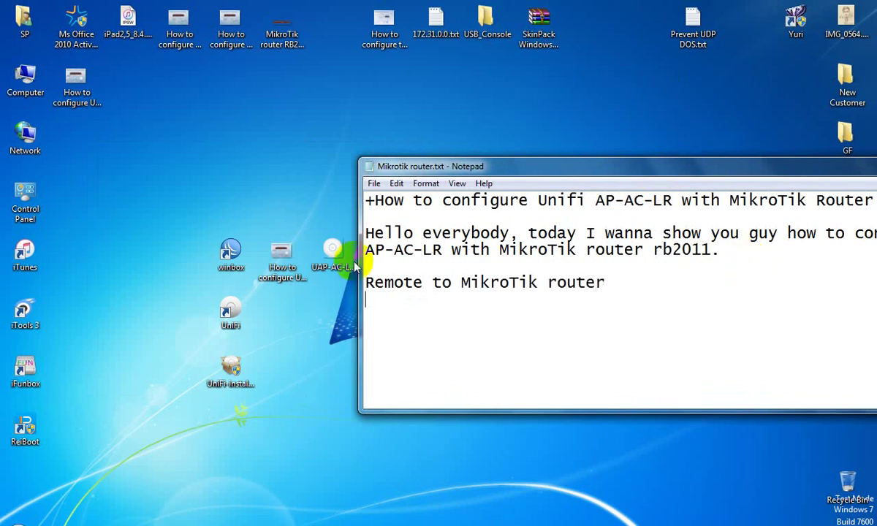
Step: Launch WinBox and connect to the discovered RB2011UiAS router
double_click(231, 251)
drag(475, 196, 316, 178)
click(358, 191)
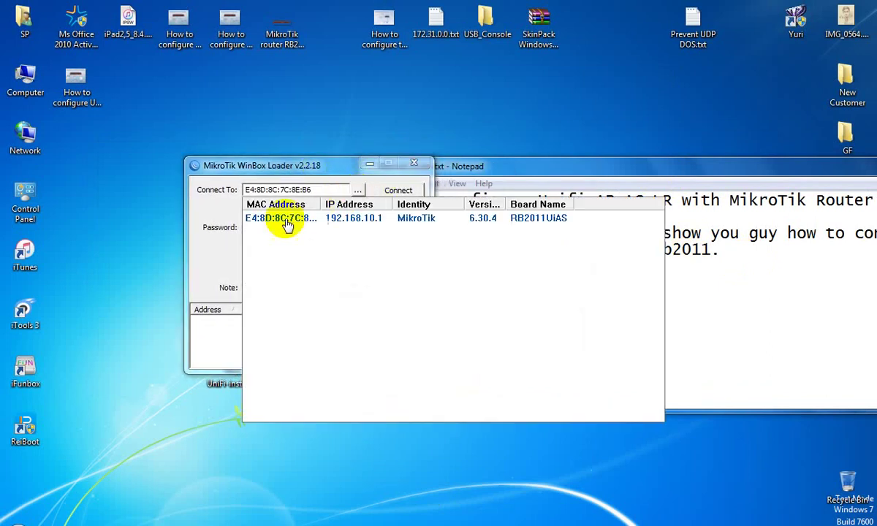
click(283, 221)
click(394, 190)
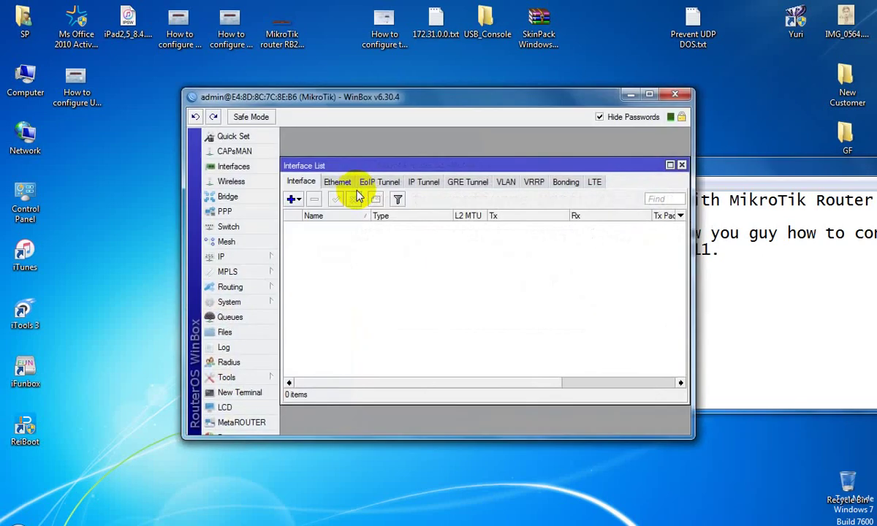
Step: Maximize WinBox and widen the Interface List to show the packet-rate columns
double_click(607, 92)
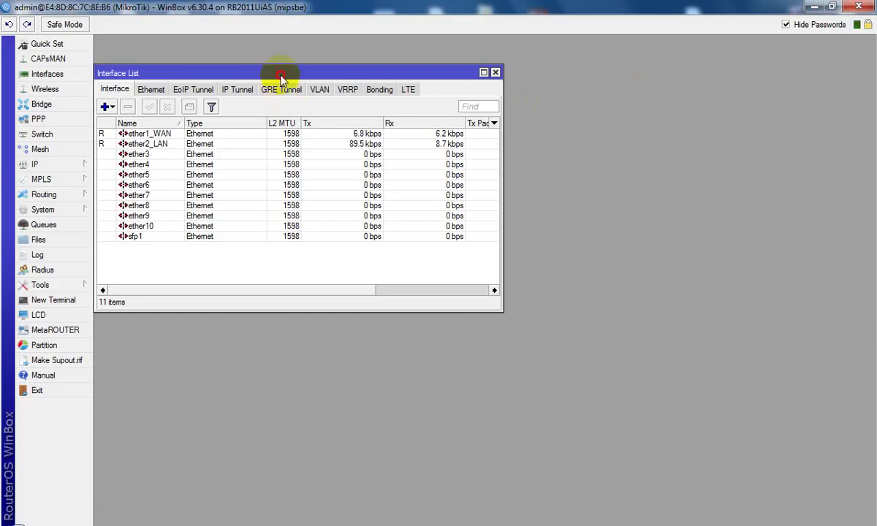
drag(281, 79, 281, 51)
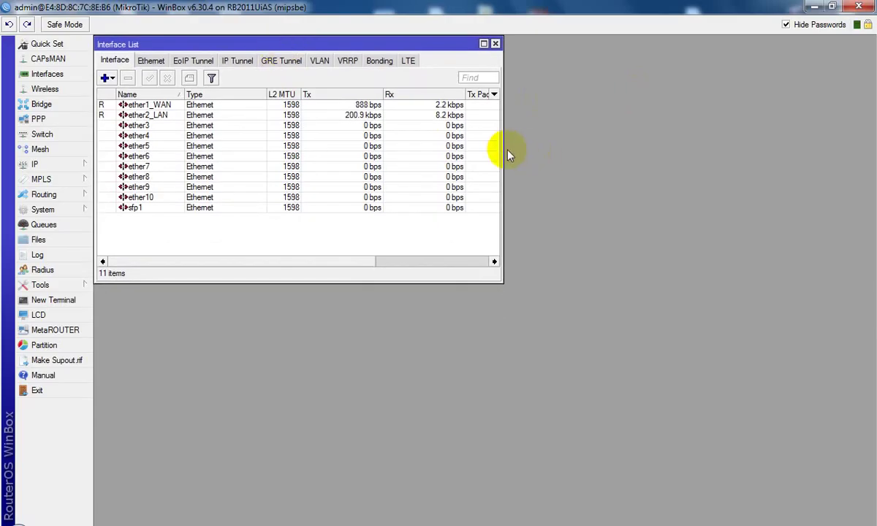
drag(507, 149, 790, 165)
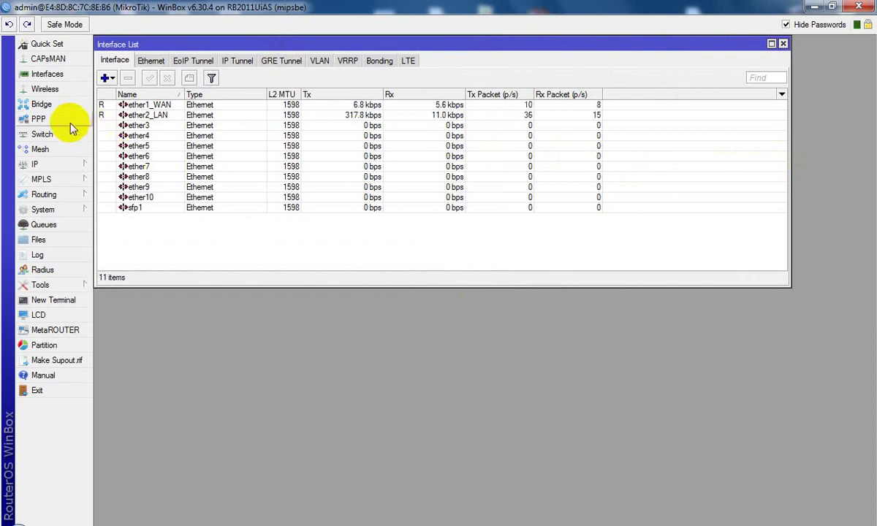
Step: Add the line 'The previous video I already configured MikroTik router.' to the notes, then minimize Notepad
key(alt+Tab)
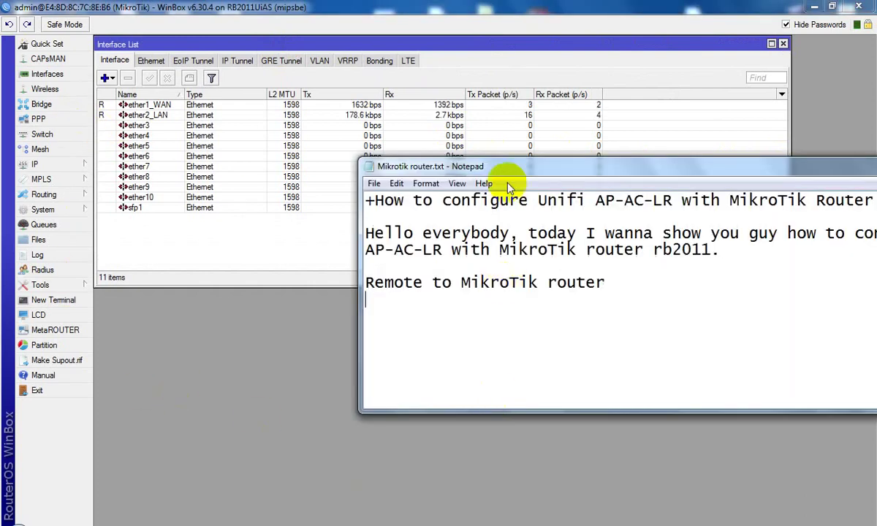
drag(552, 171, 312, 203)
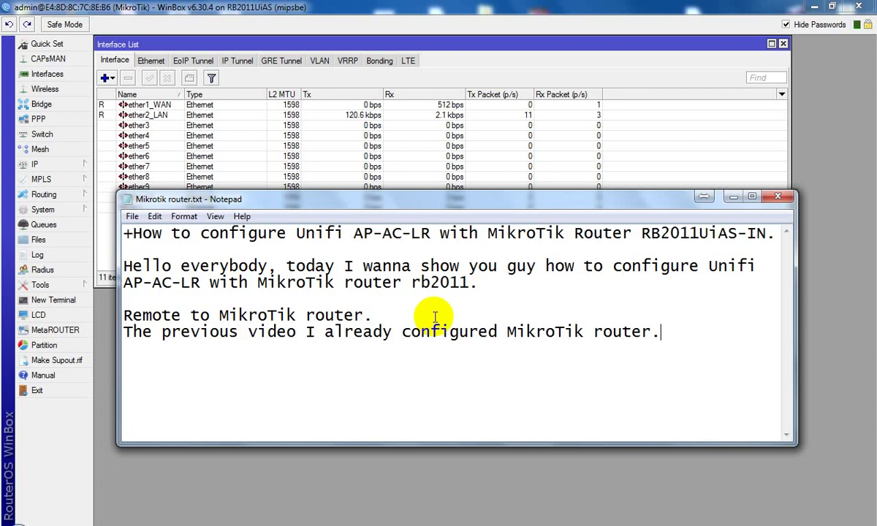
drag(123, 331, 289, 331)
click(451, 319)
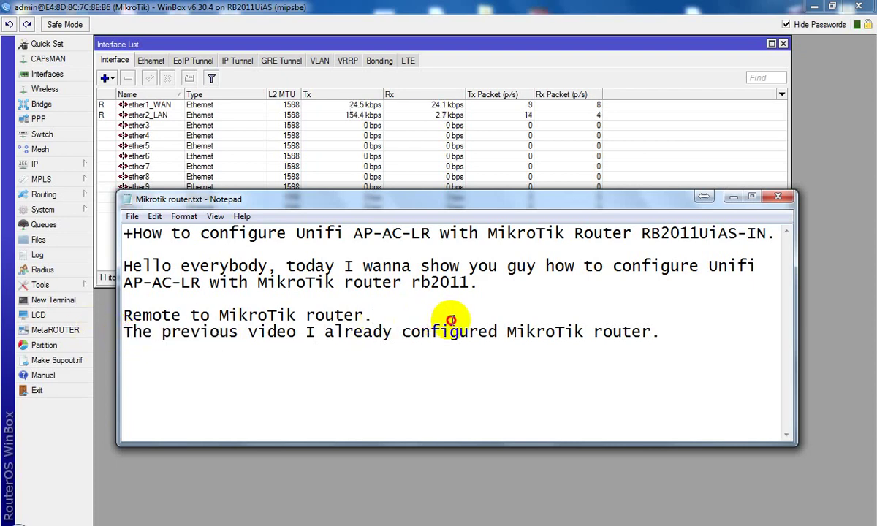
drag(451, 319, 597, 329)
click(625, 327)
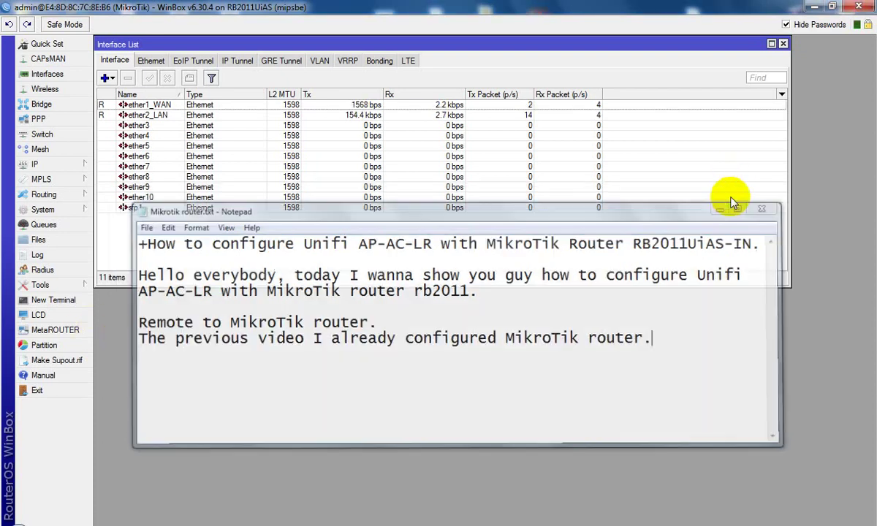
click(732, 196)
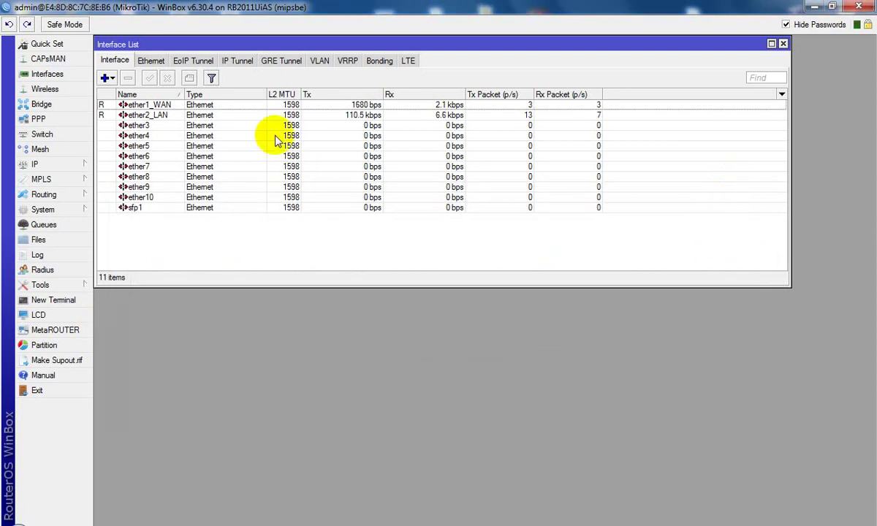
Step: Open IP Addresses with a widened Address column and select the WAN address 202.131.84.94/29
click(174, 106)
click(168, 115)
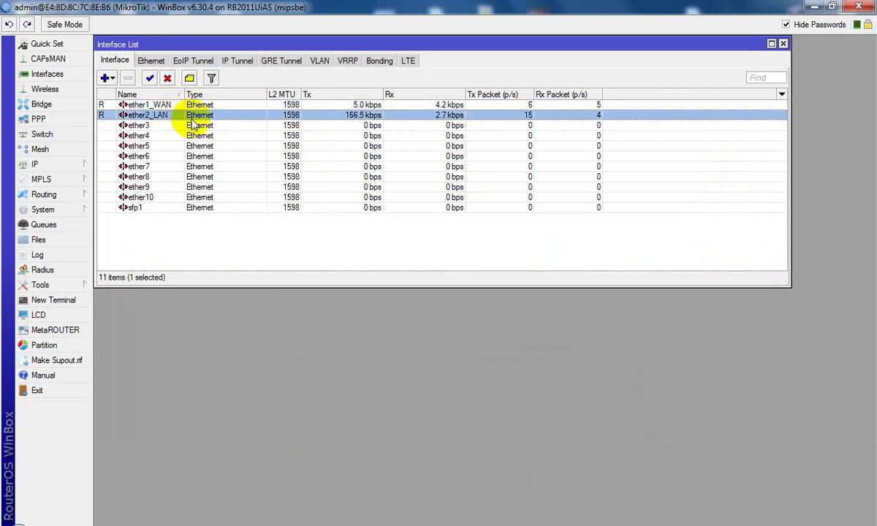
click(66, 165)
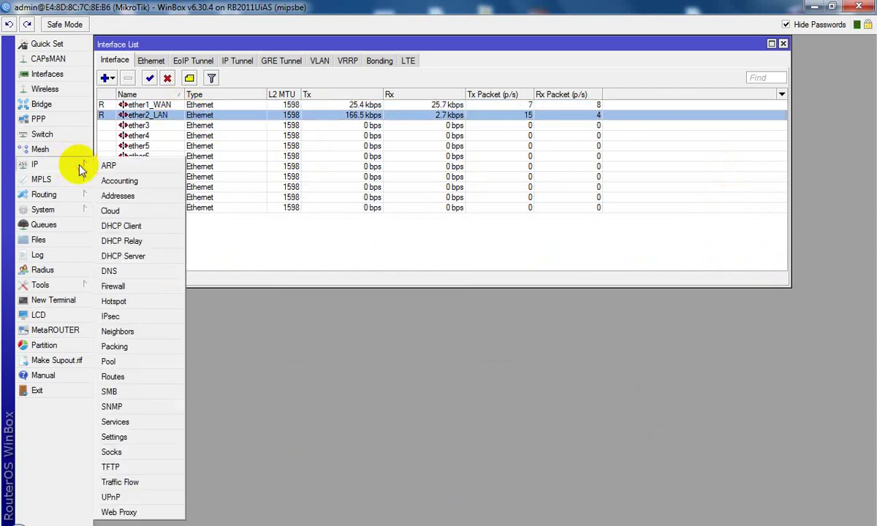
click(121, 196)
drag(411, 173, 297, 198)
drag(324, 232, 379, 232)
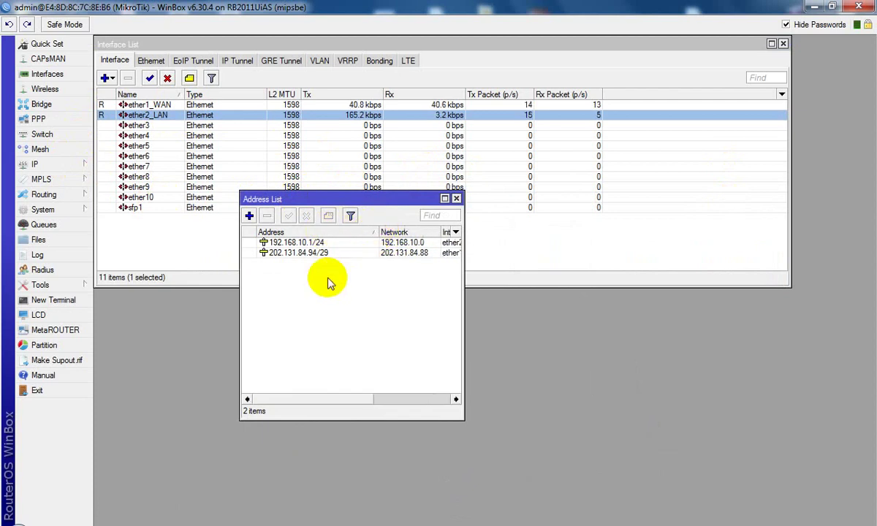
click(314, 252)
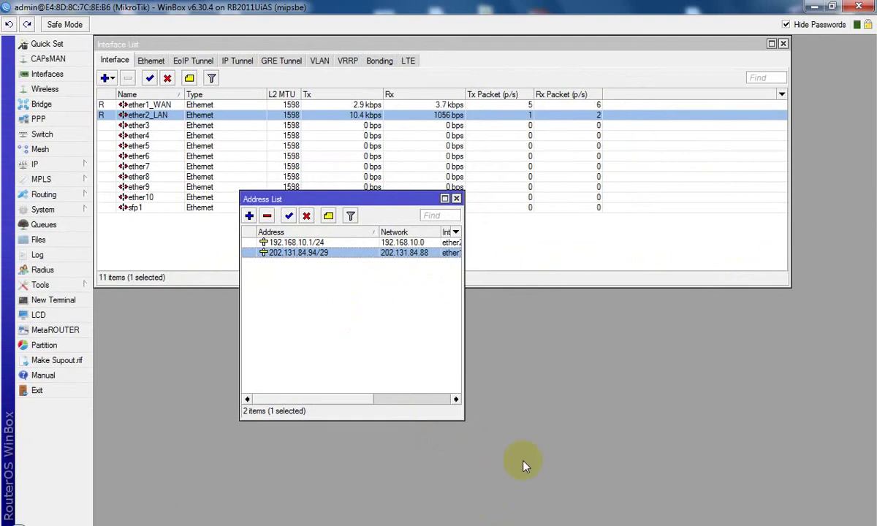
Step: Check the network diagram image on the desktop, then return to WinBox's IP menu
click(813, 7)
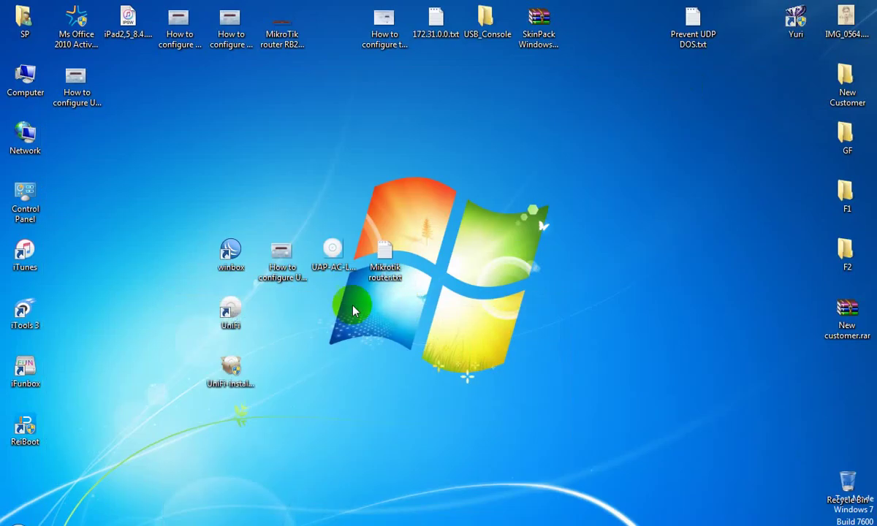
double_click(280, 254)
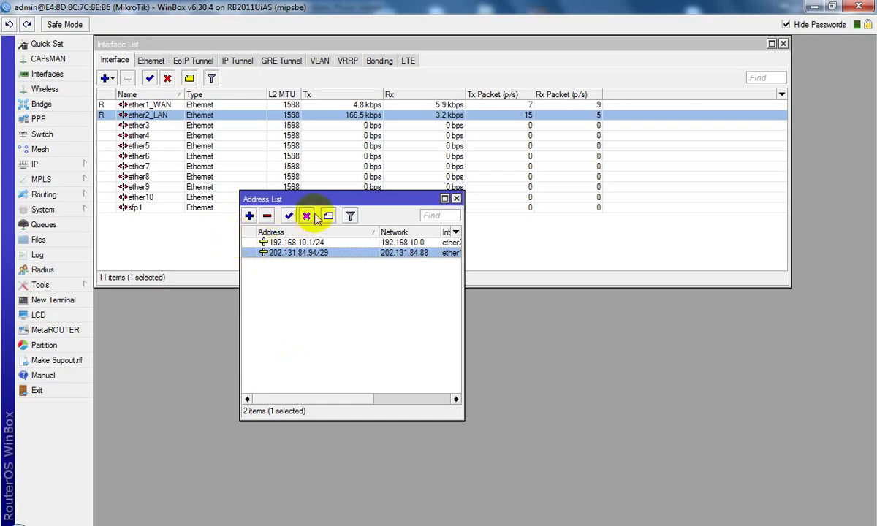
drag(315, 201, 217, 205)
click(78, 167)
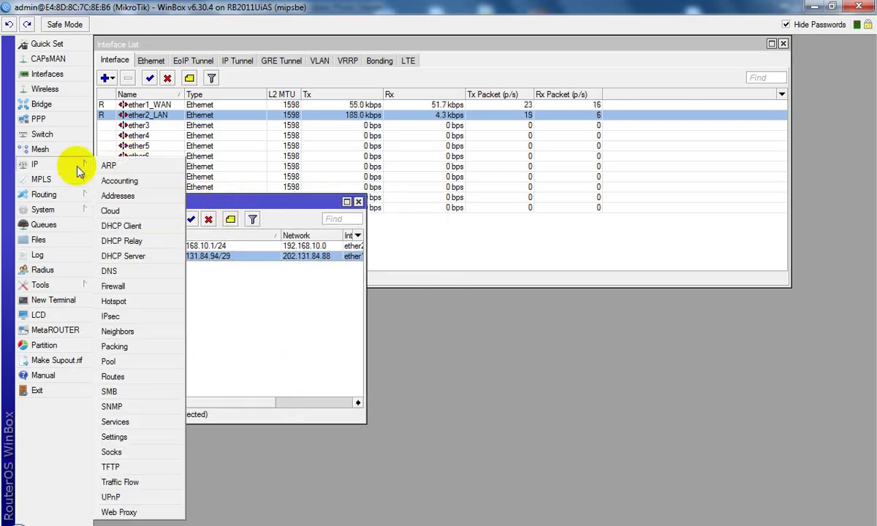
Step: Review the DNS settings, checking servers 202.131.80.1 and 202.131.80.5
click(109, 271)
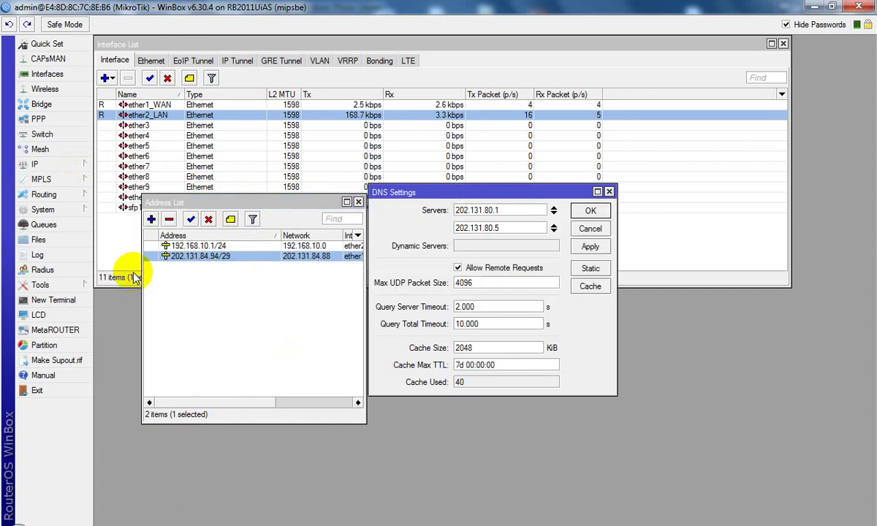
drag(479, 197, 378, 196)
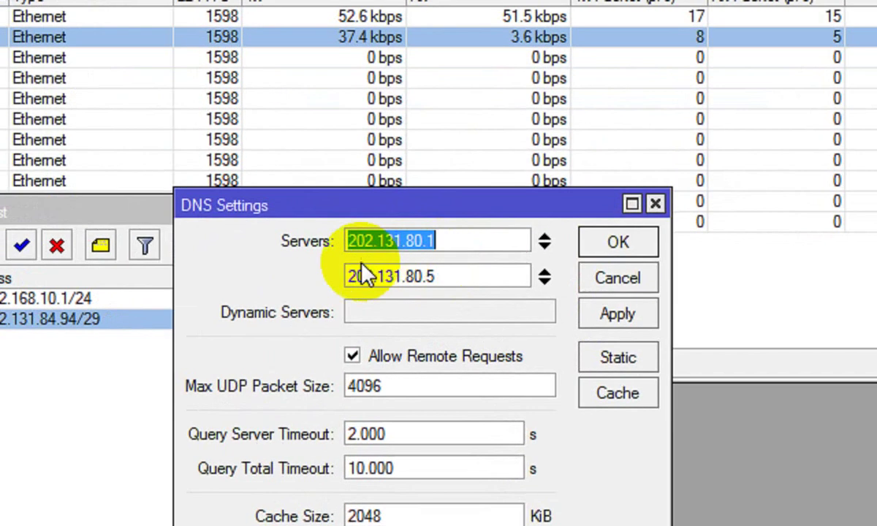
drag(447, 279, 343, 276)
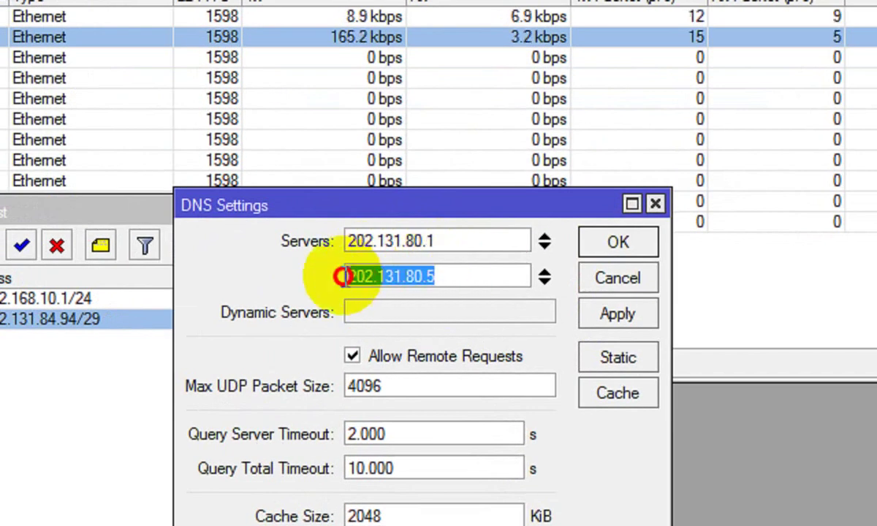
drag(447, 241, 333, 239)
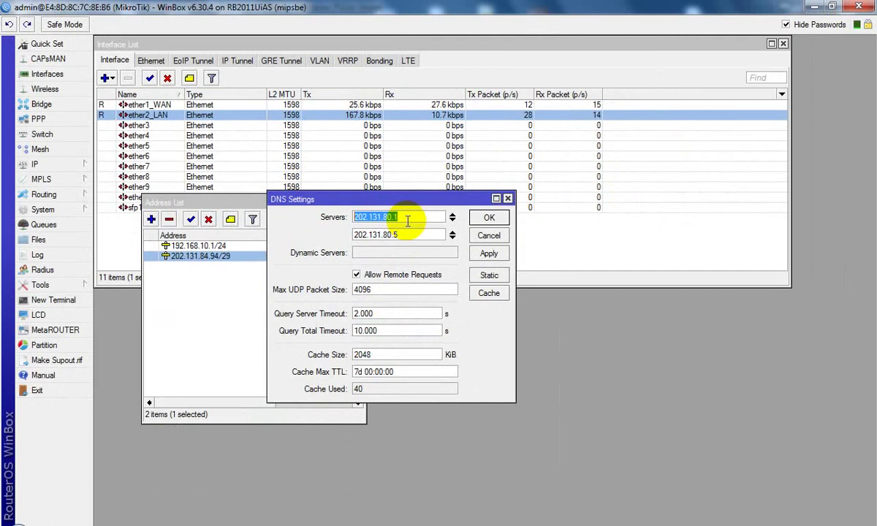
Step: Inspect the 0.0.0.0/0 default route in the Route List, with gateway 202.131.84.89
click(73, 167)
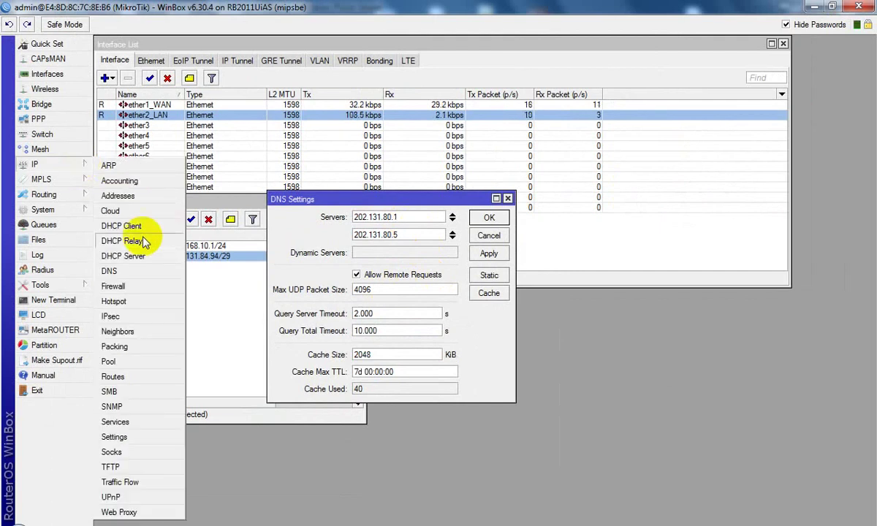
click(141, 383)
drag(462, 168, 431, 187)
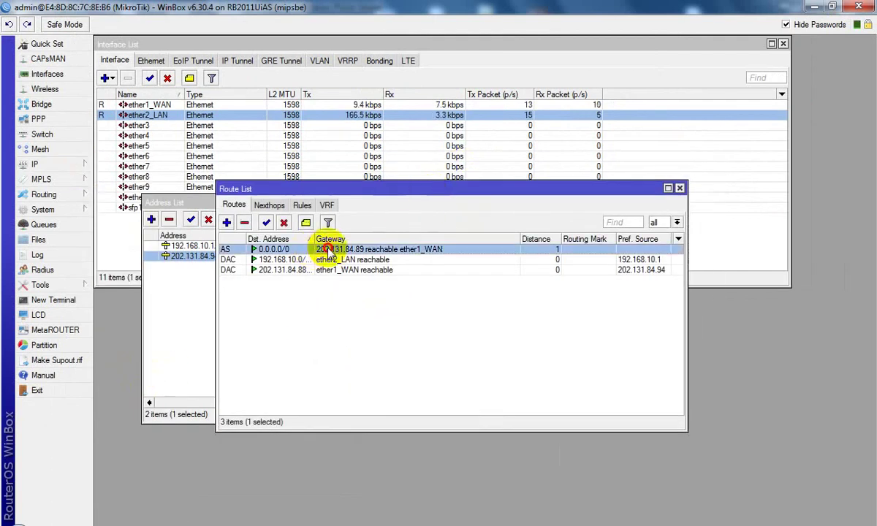
double_click(326, 250)
click(384, 195)
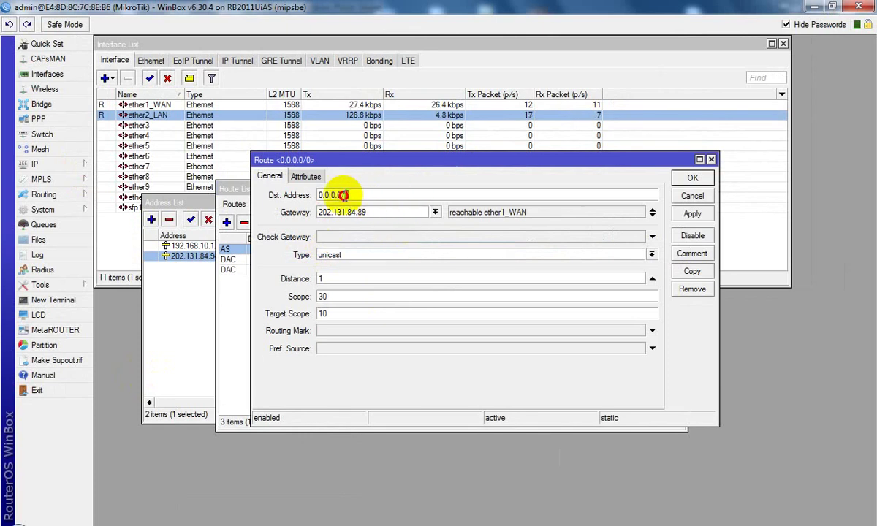
drag(369, 212, 319, 212)
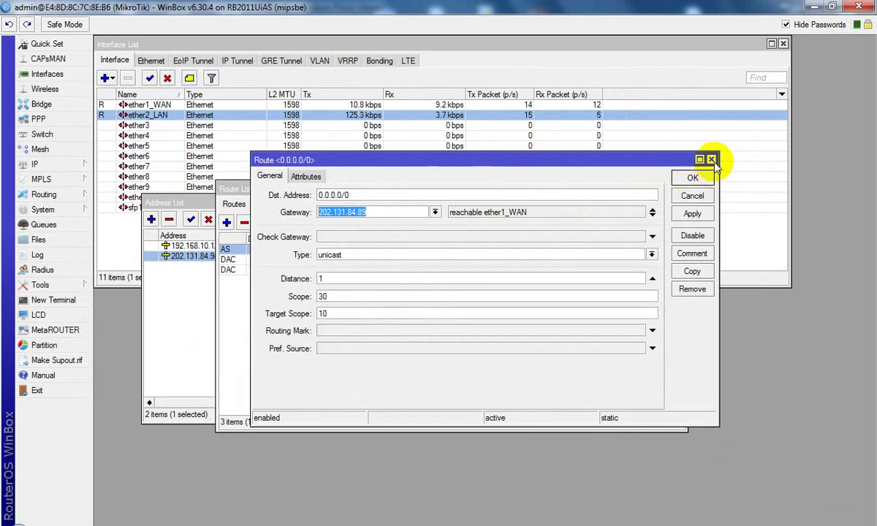
Step: Close the default route details, Route List and DNS Settings windows
click(712, 158)
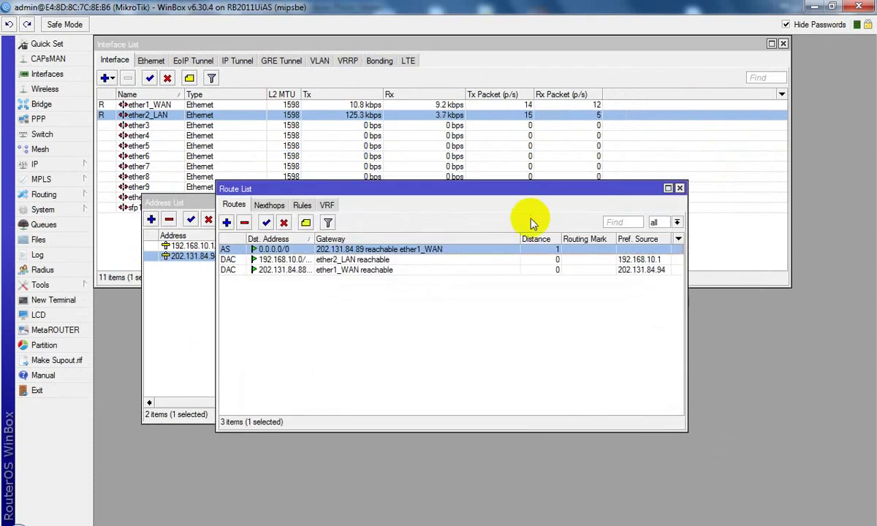
click(680, 188)
click(506, 198)
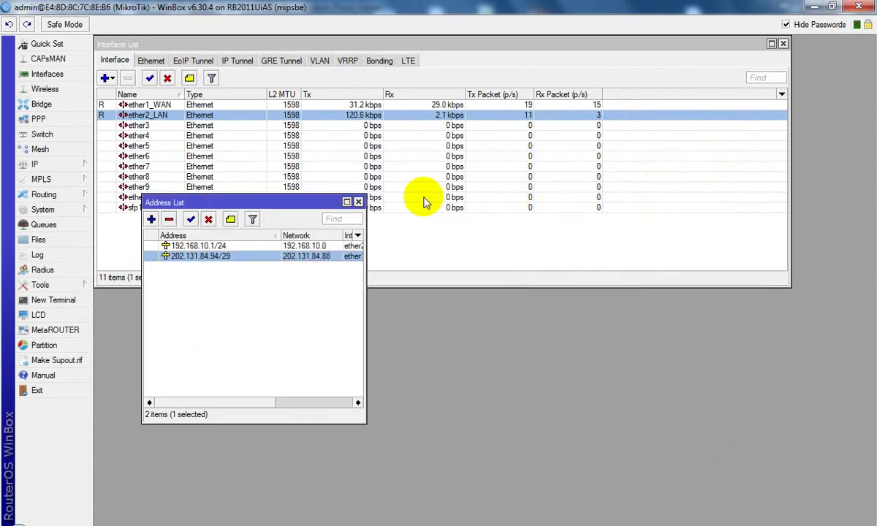
Step: Reopen the IP Address List, widened to show the Interface column
click(358, 201)
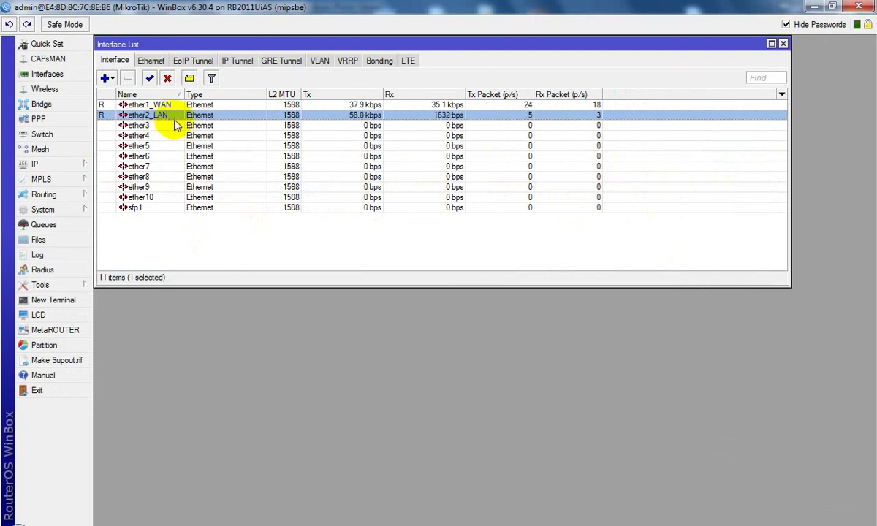
click(84, 165)
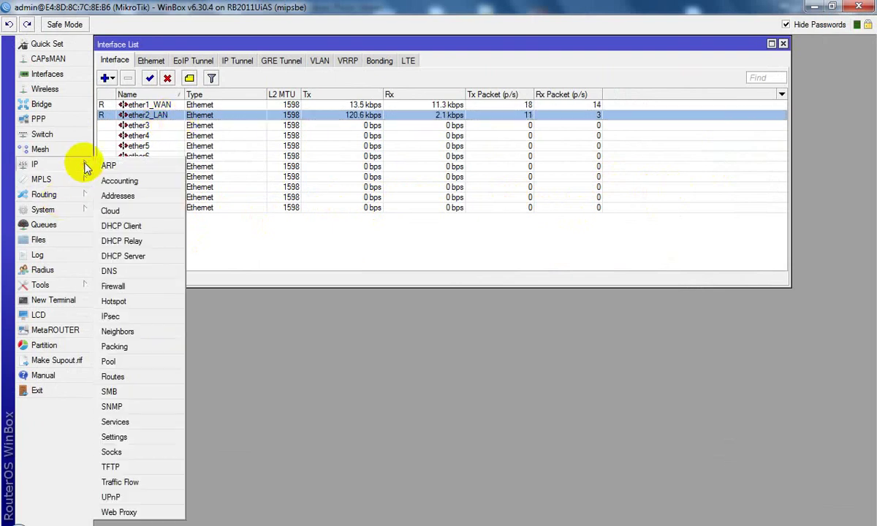
click(140, 194)
drag(365, 243, 606, 247)
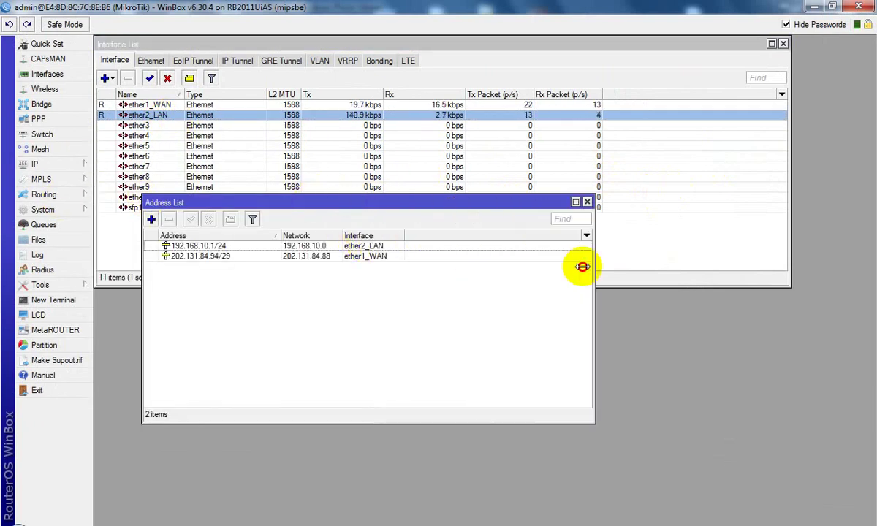
Step: Inspect 192.168.10.1/24: network 192.168.10.0 on ether2_LAN, matching the diagram's LAN
double_click(228, 249)
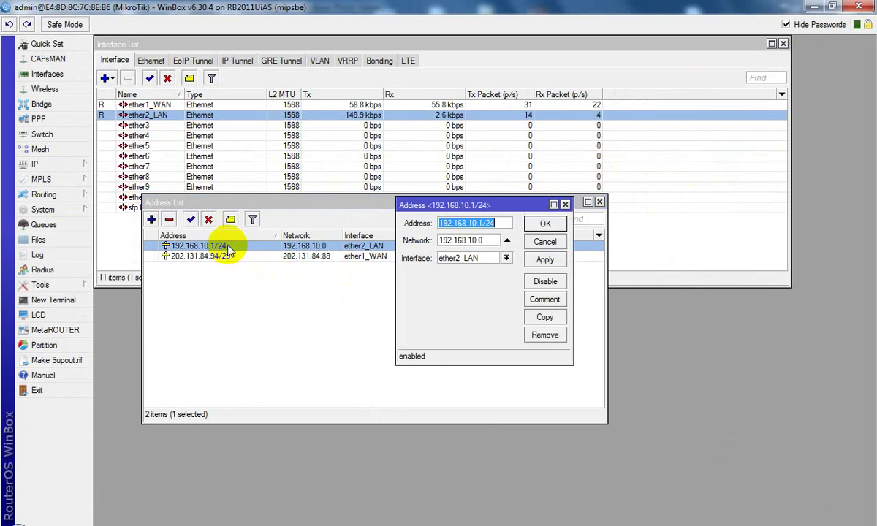
double_click(468, 241)
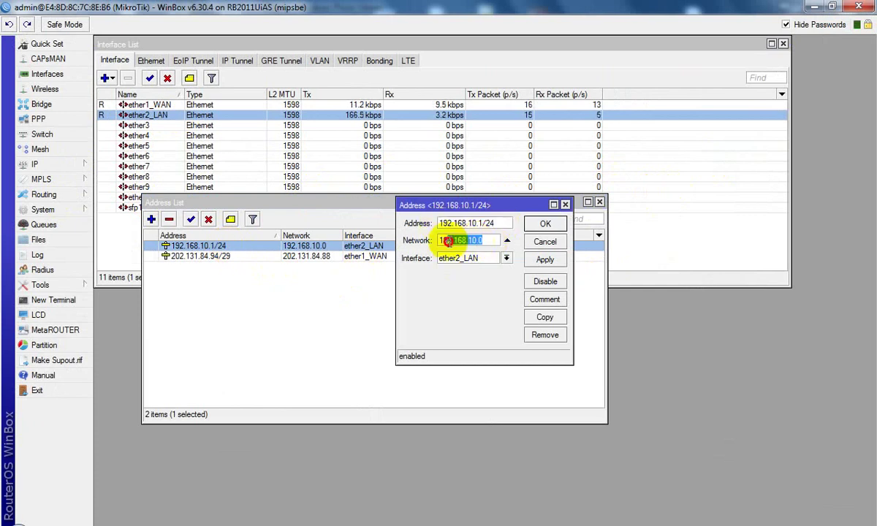
click(483, 259)
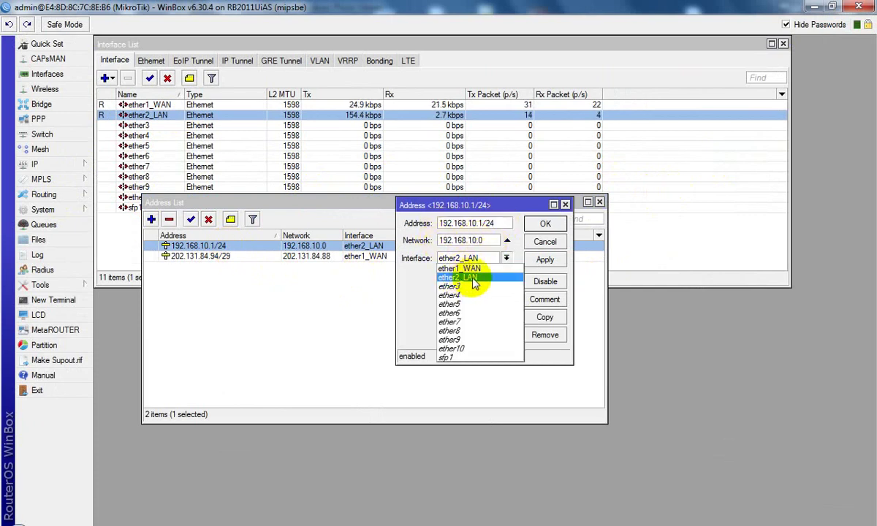
click(468, 279)
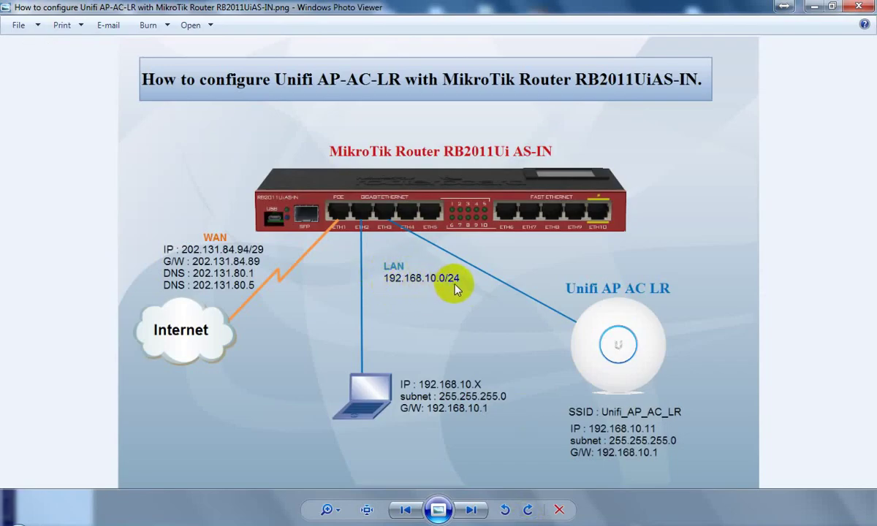
click(813, 6)
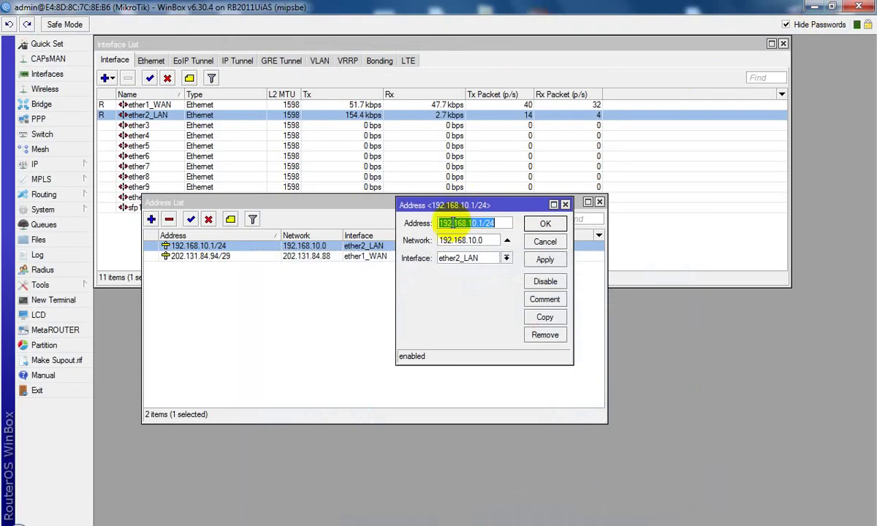
Step: Close the Address editor and review the dhcp1 DHCP server on ether2_LAN
click(565, 204)
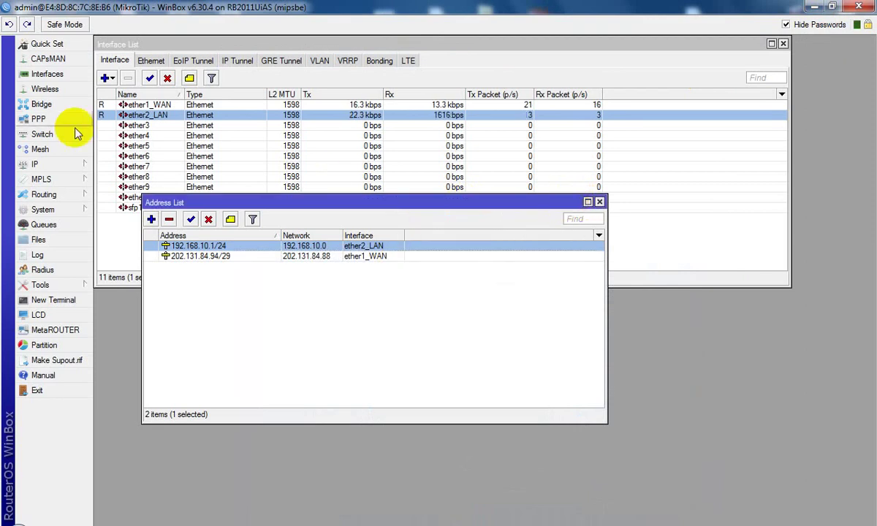
click(64, 167)
click(148, 262)
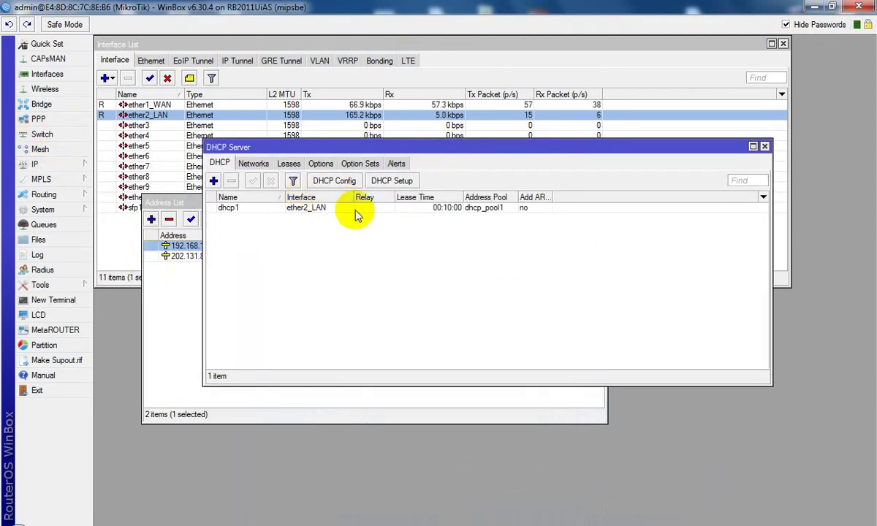
click(342, 209)
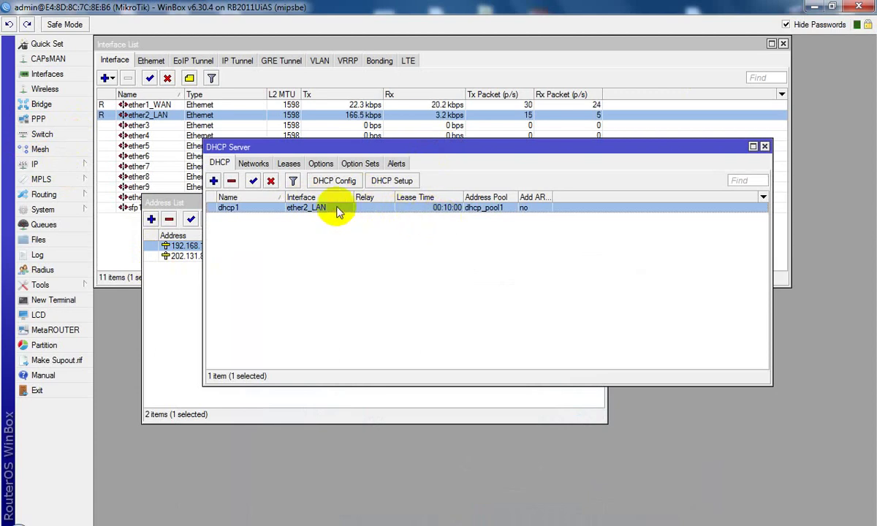
Step: Open the IP Firewall window and move it left
click(84, 164)
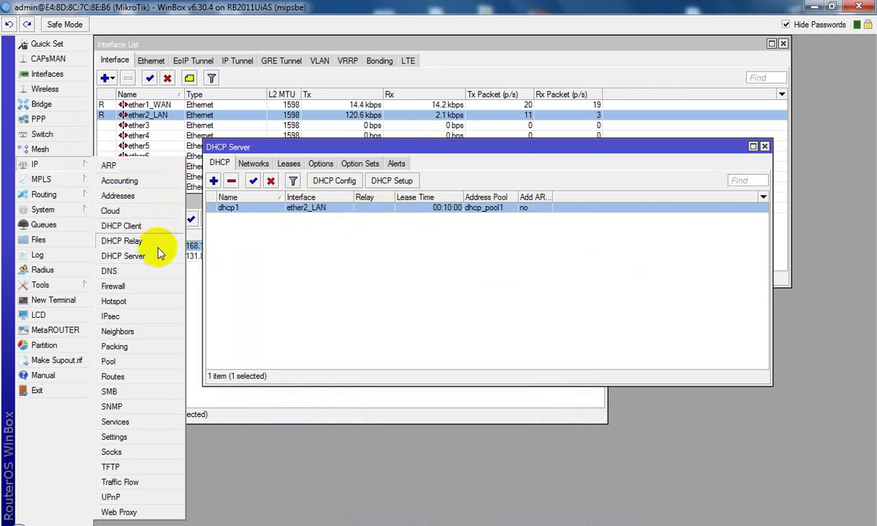
click(157, 285)
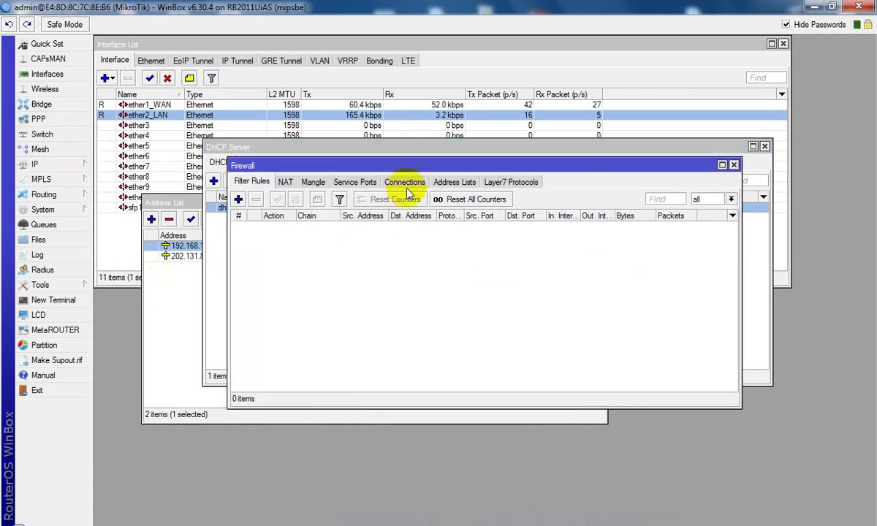
drag(411, 169, 336, 169)
Step: Verify the srcnat NAT rule uses Out. Interface ether1_WAN and action masquerade
click(211, 181)
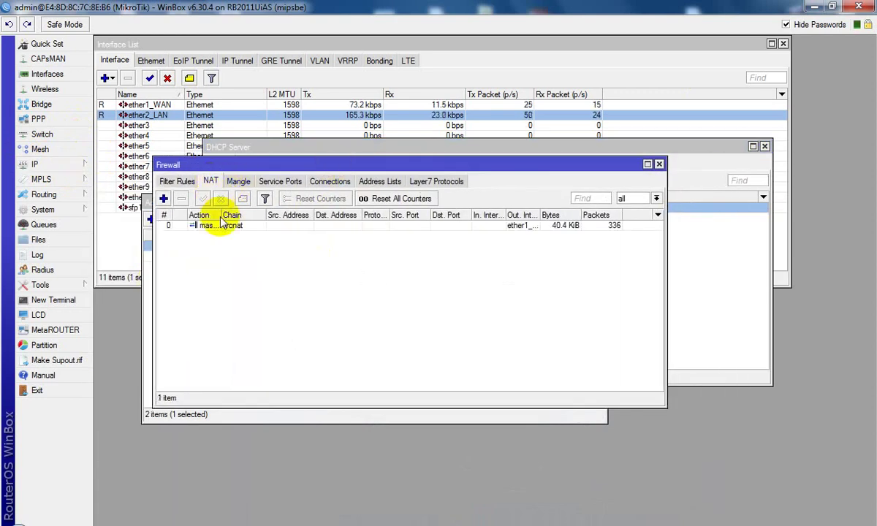
double_click(241, 226)
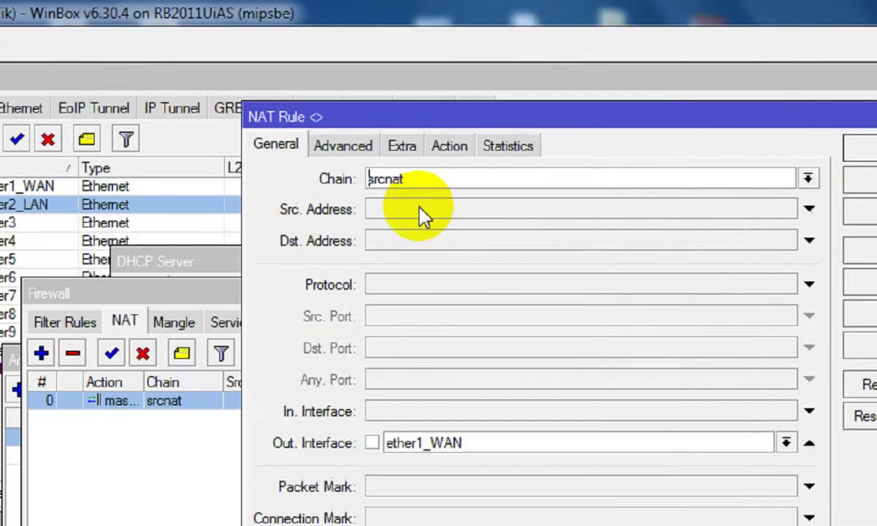
drag(373, 102, 348, 100)
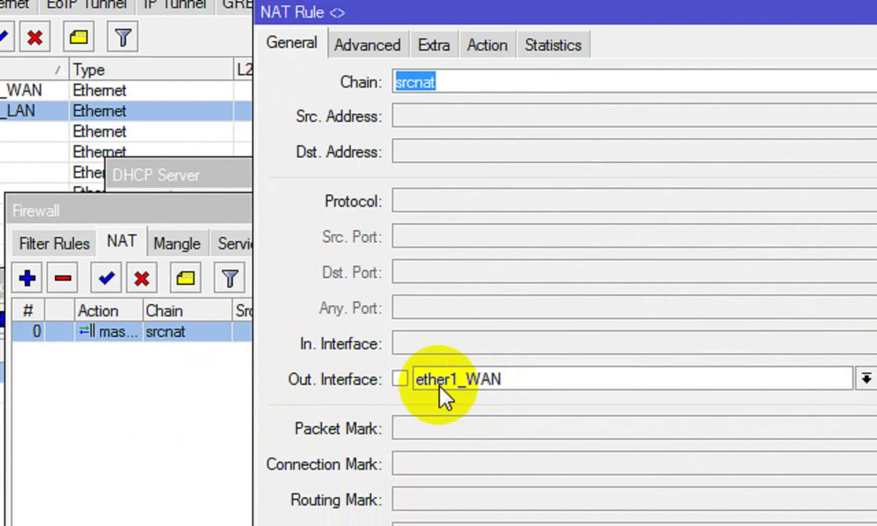
click(500, 385)
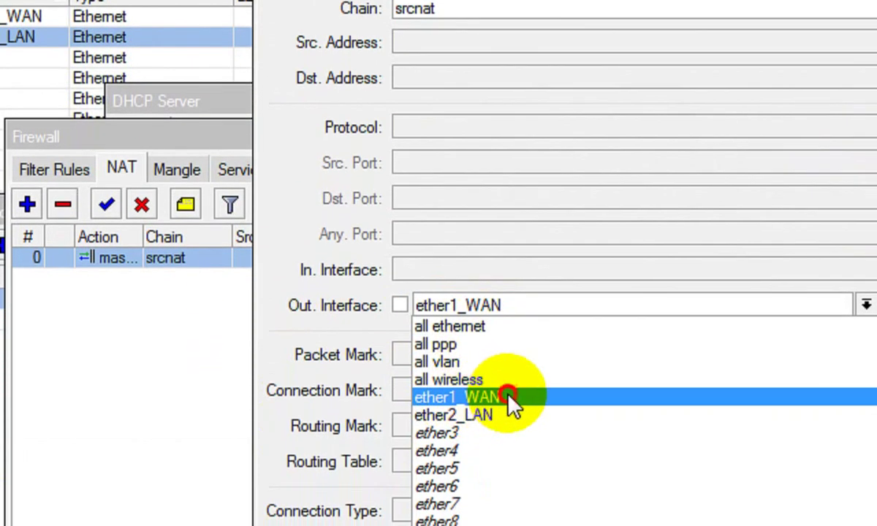
click(504, 427)
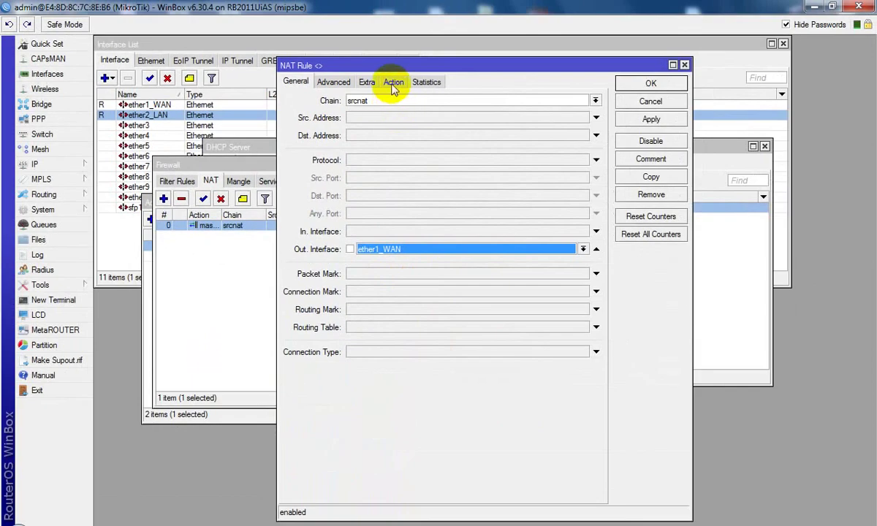
click(407, 65)
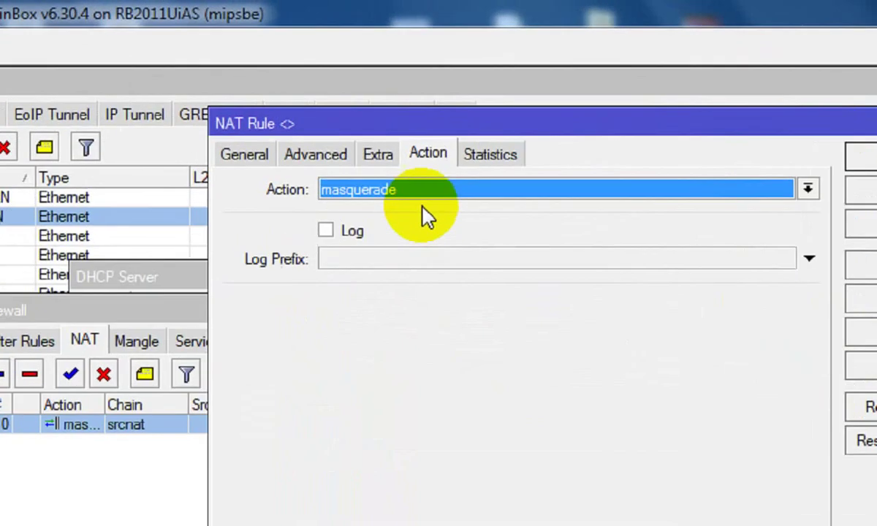
click(400, 89)
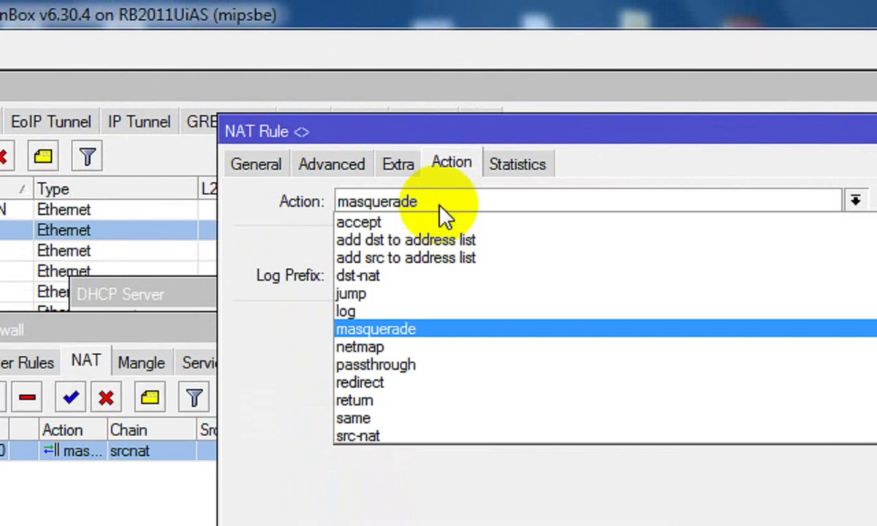
click(408, 333)
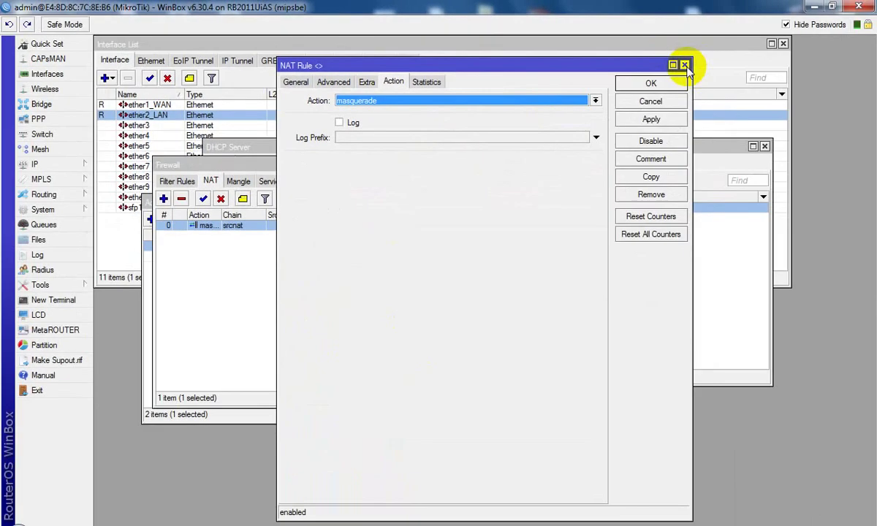
Step: Close the NAT Rule, Firewall, DHCP Server and Address List windows
click(684, 65)
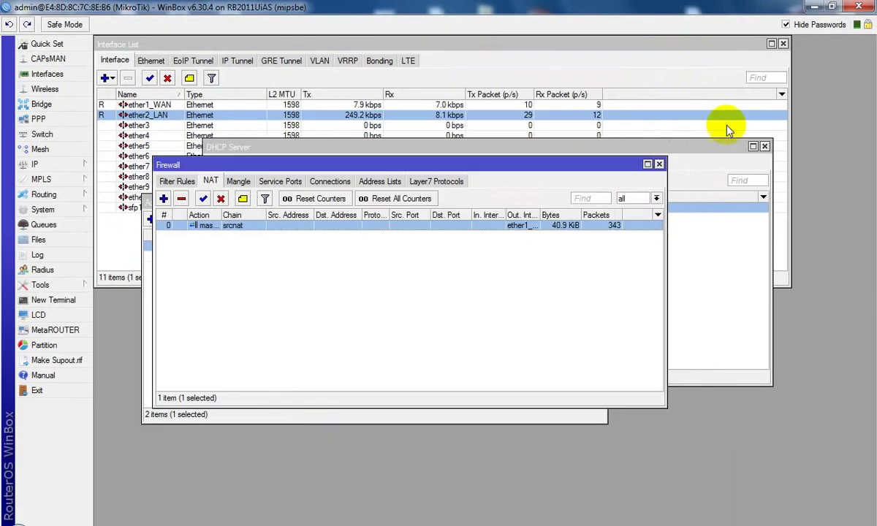
click(658, 162)
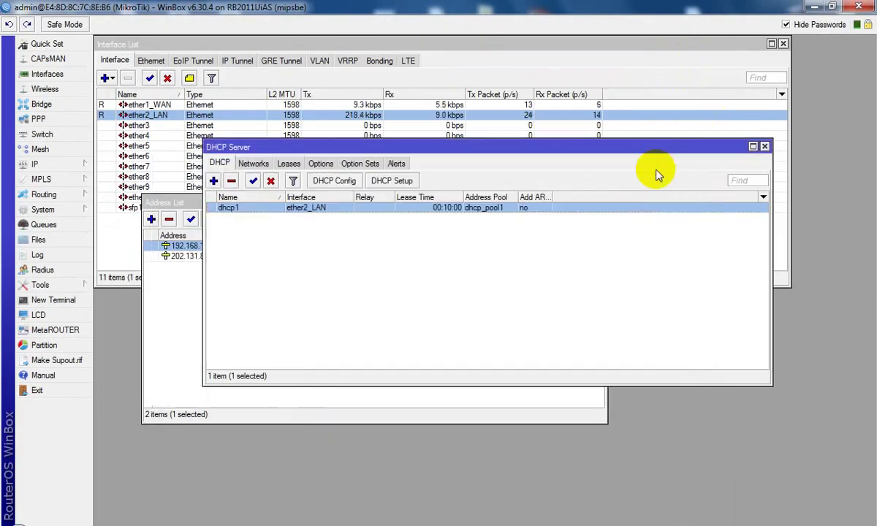
click(764, 146)
click(601, 202)
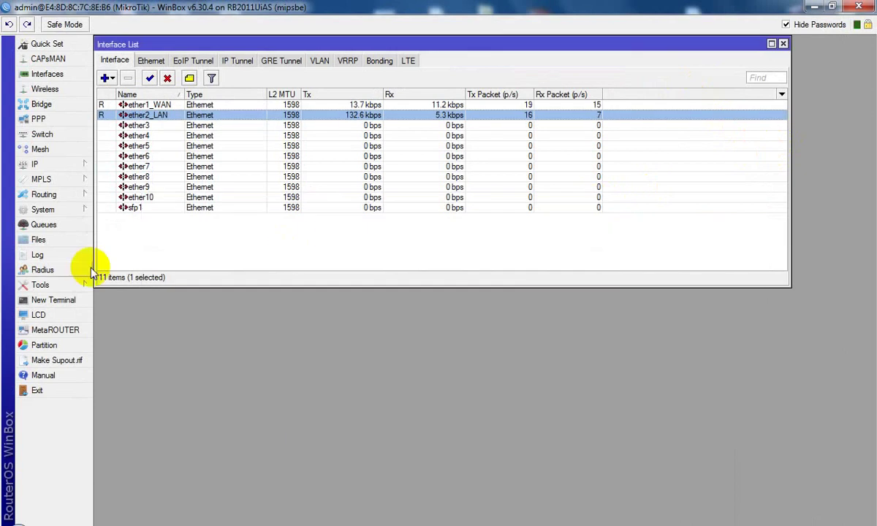
Step: Ping google.com from a router terminal (replies from 172.217.27.14), then open a Windows command prompt
click(70, 299)
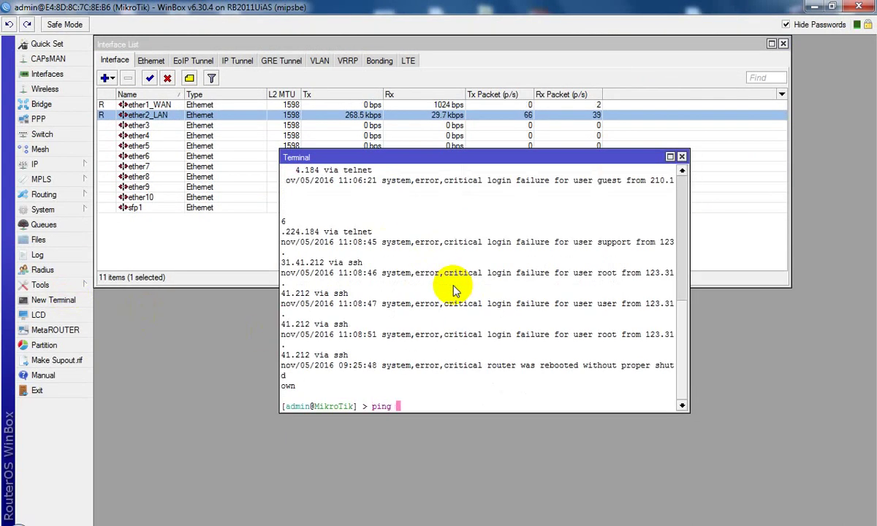
text(ping google.com)
key(Return)
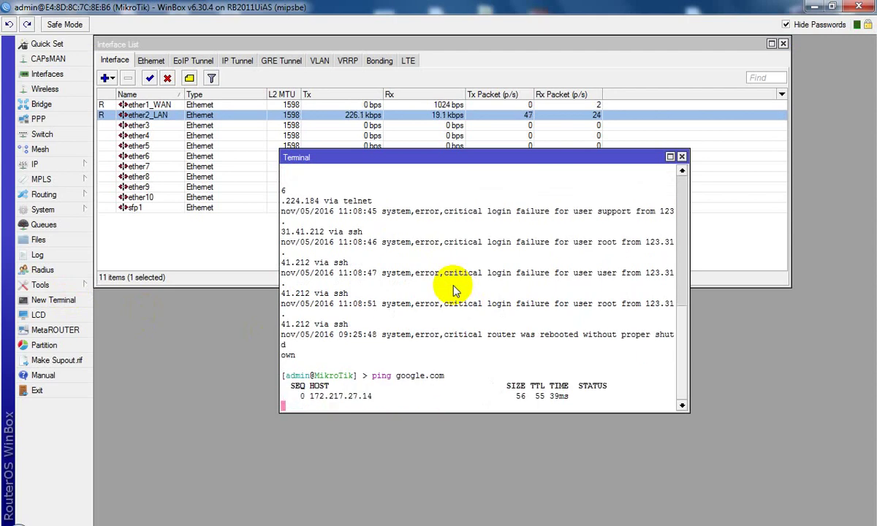
key(super+r)
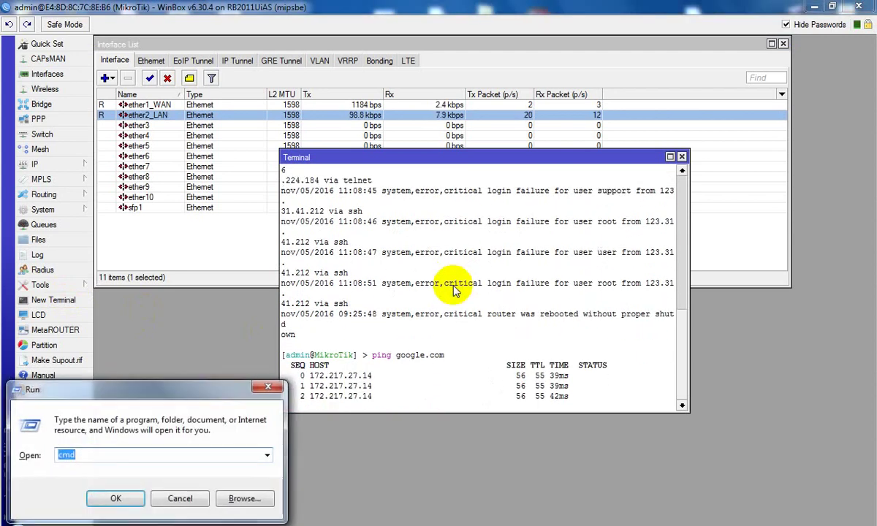
key(Return)
Step: Ping google.com from the PC's command prompt, then close cmd and the router terminal
text(pin ggo)
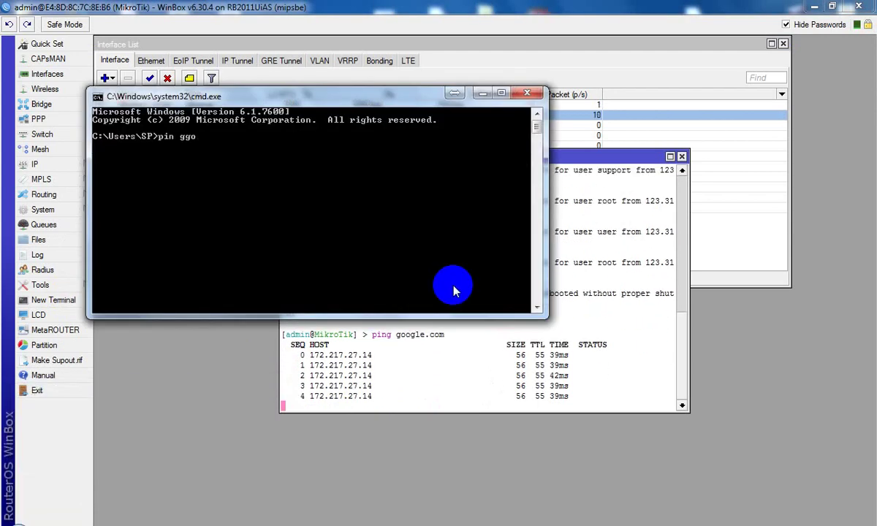
key(BackSpace)
key(BackSpace)
text(goog)
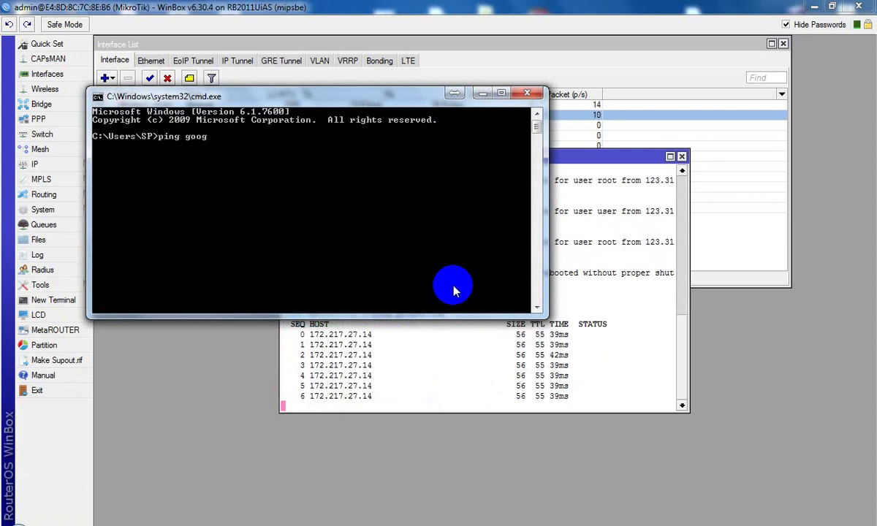
text(le.com)
key(Return)
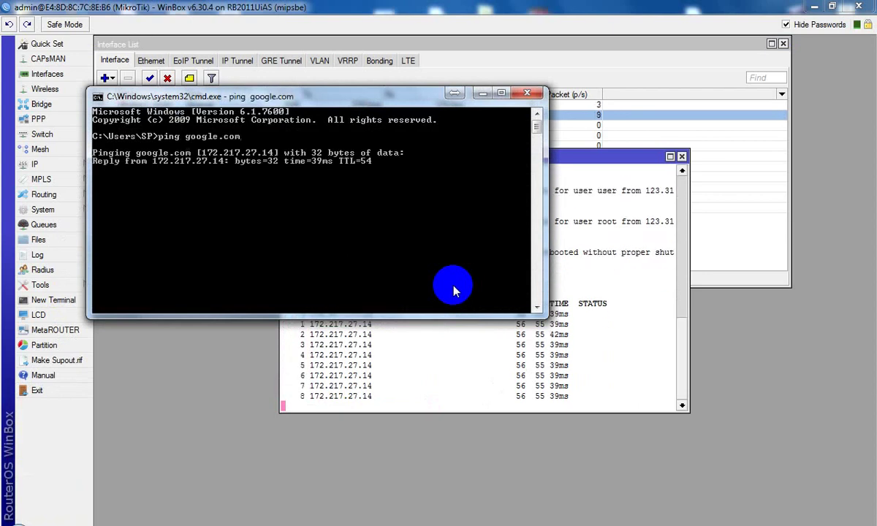
click(525, 93)
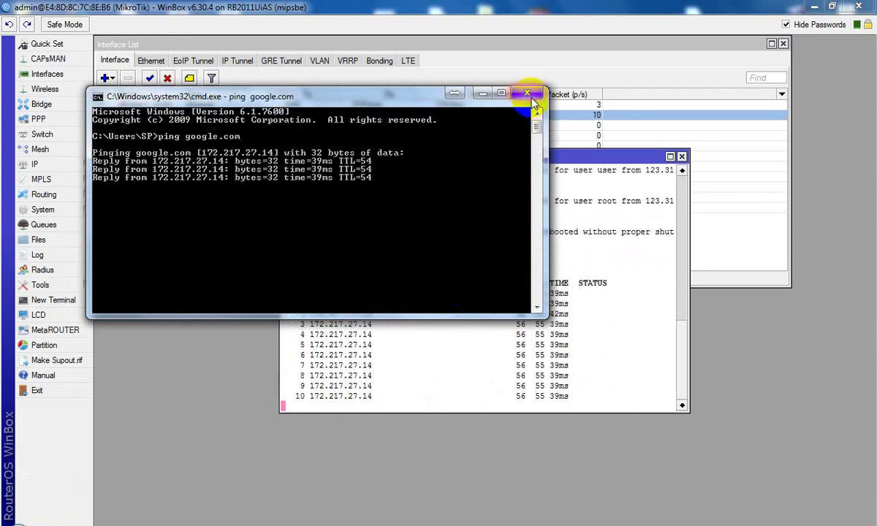
click(681, 156)
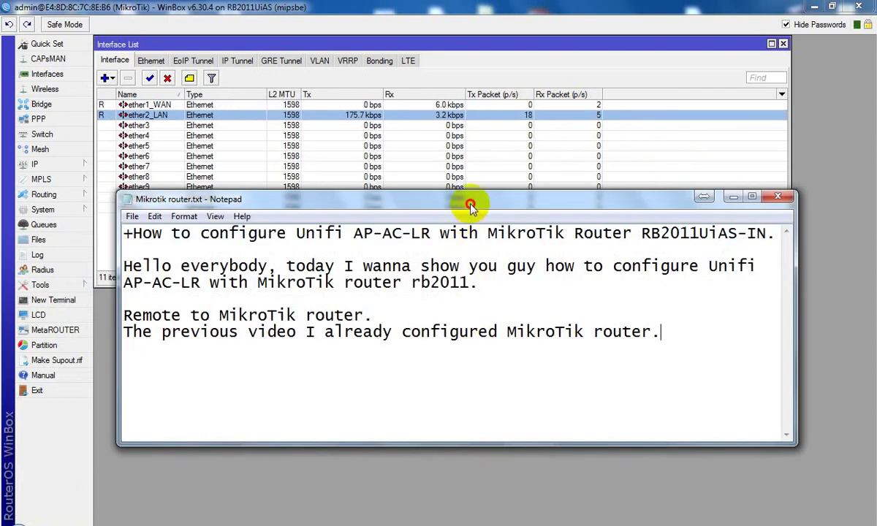
Step: Add the note 'I will change the DHCP Pool to keep some ip address as static ip address.' and minimize Notepad
drag(470, 201, 471, 166)
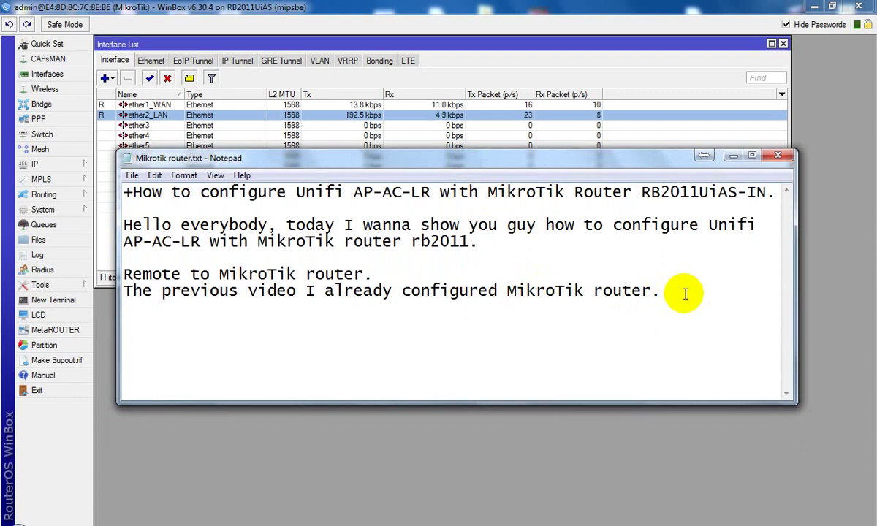
key(Return)
key(Return)
text(I will)
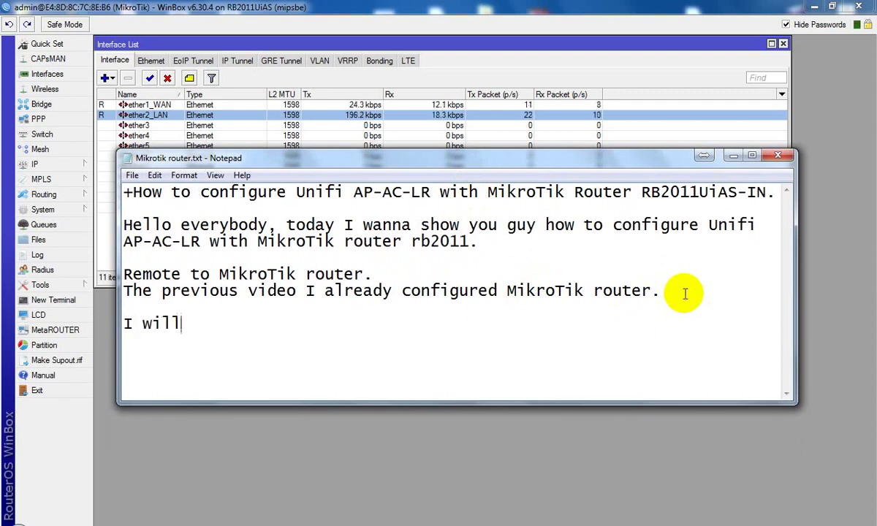
text( change)
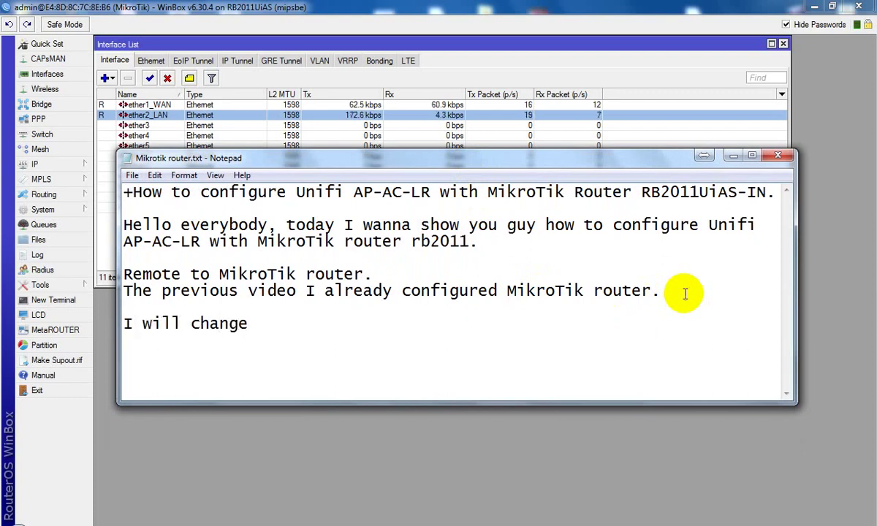
text( the)
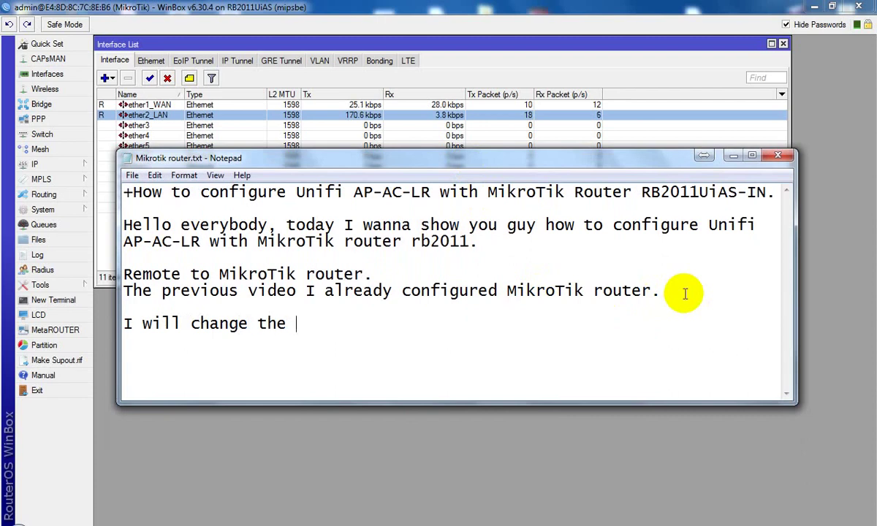
text( DH)
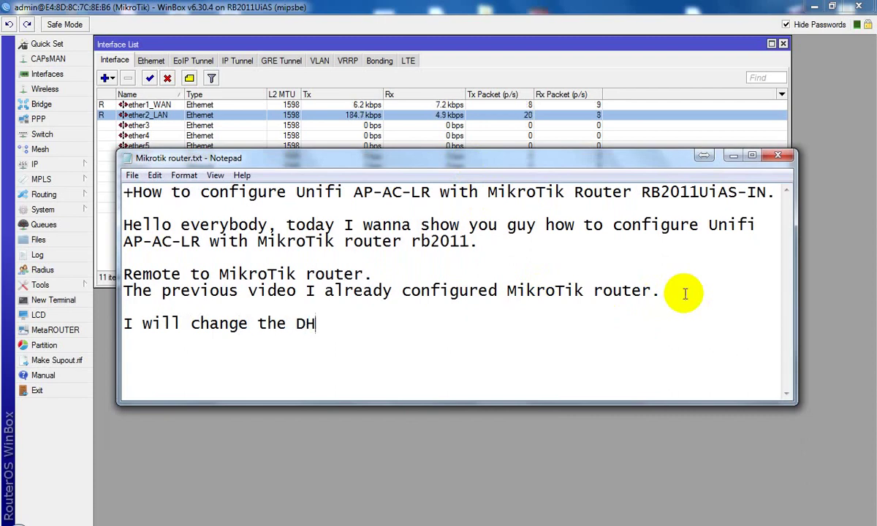
text(CP)
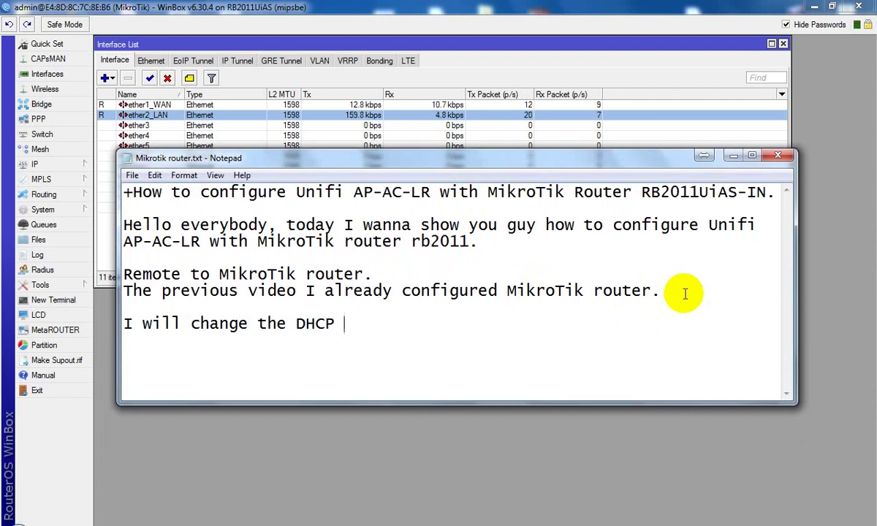
text( Pool)
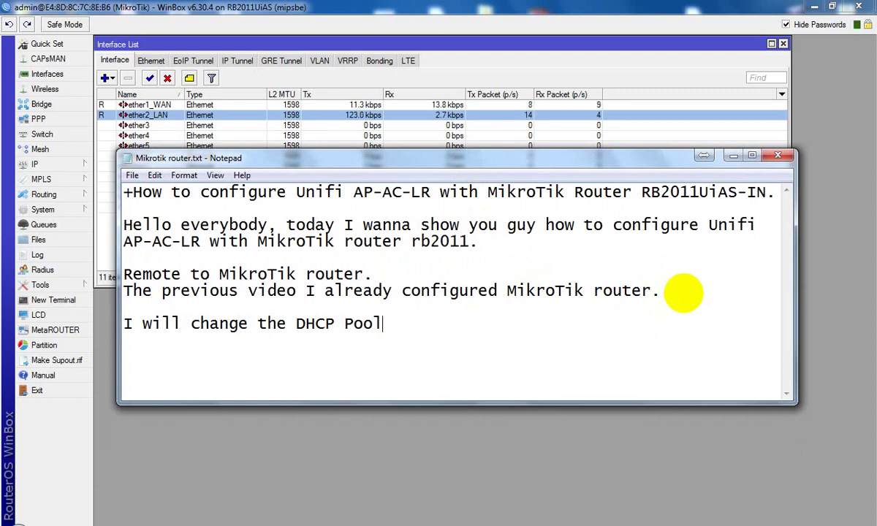
text( to ke)
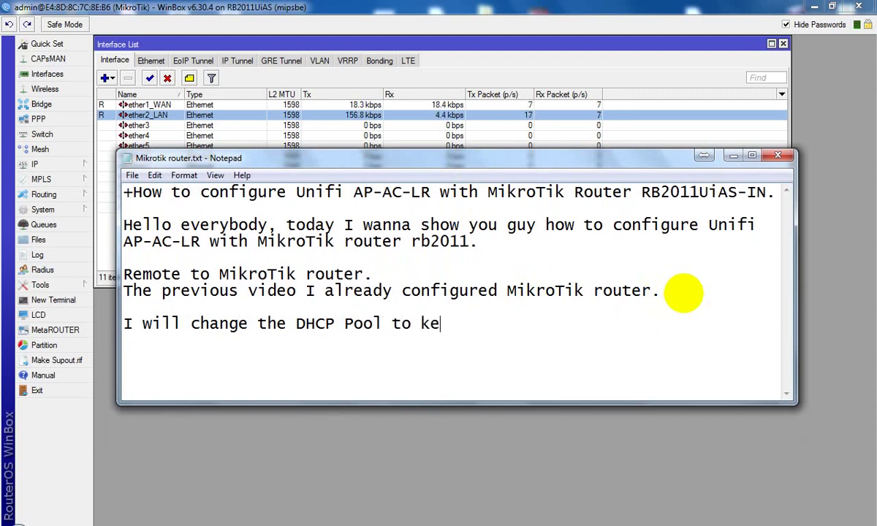
text(ep some i)
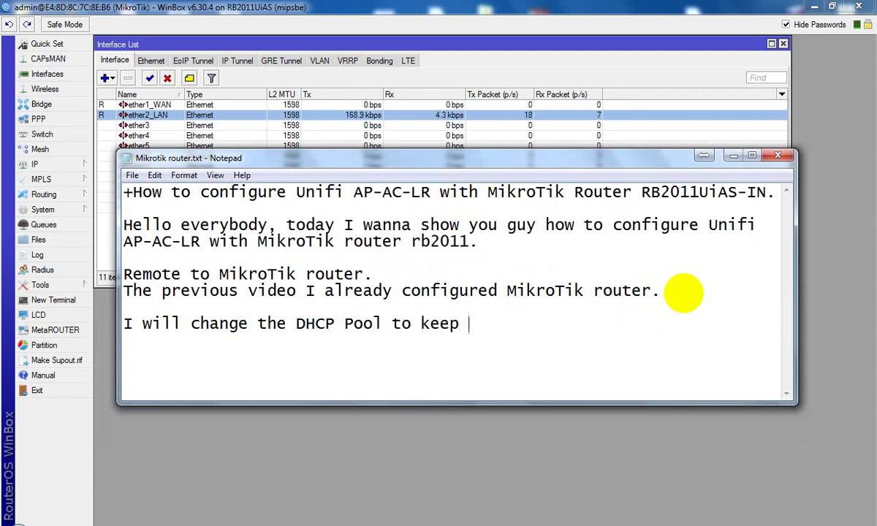
text(p a)
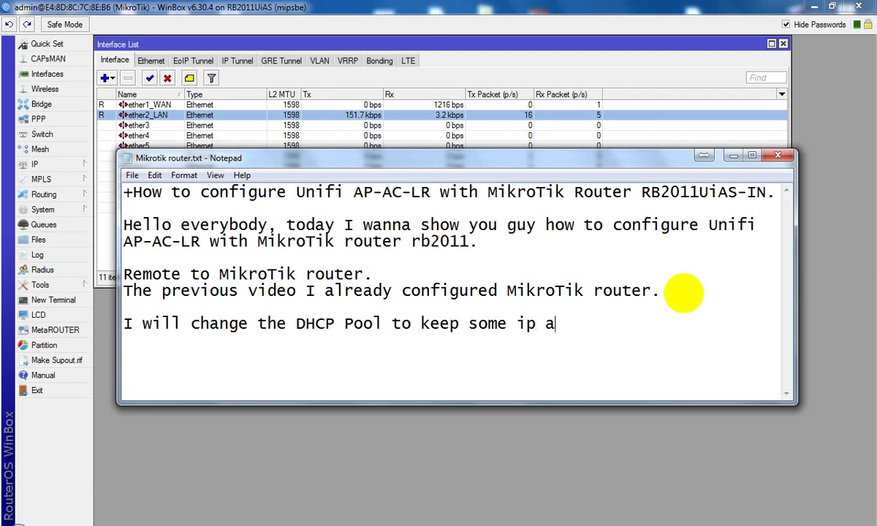
text(ddress )
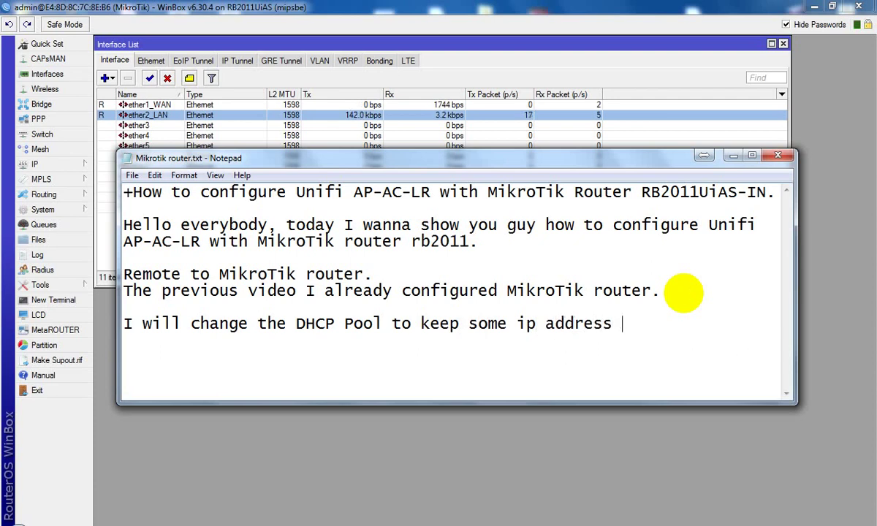
text(as)
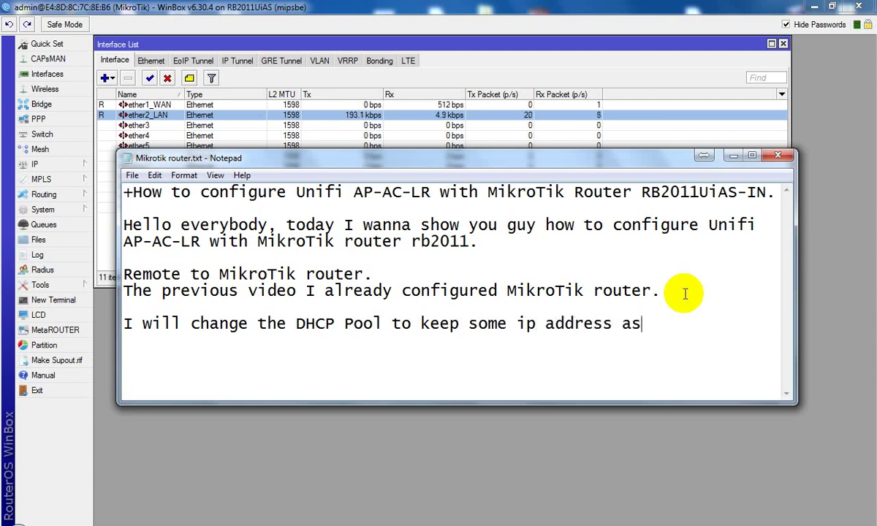
text( static ip)
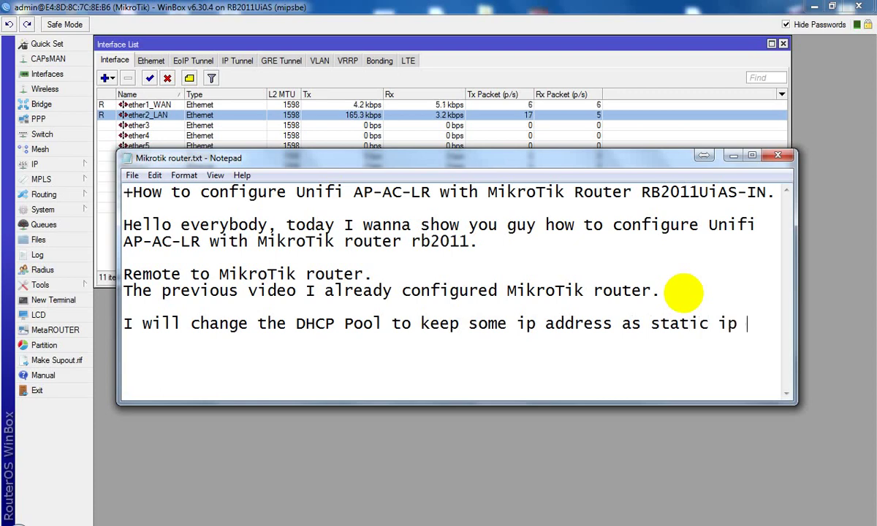
text( address.)
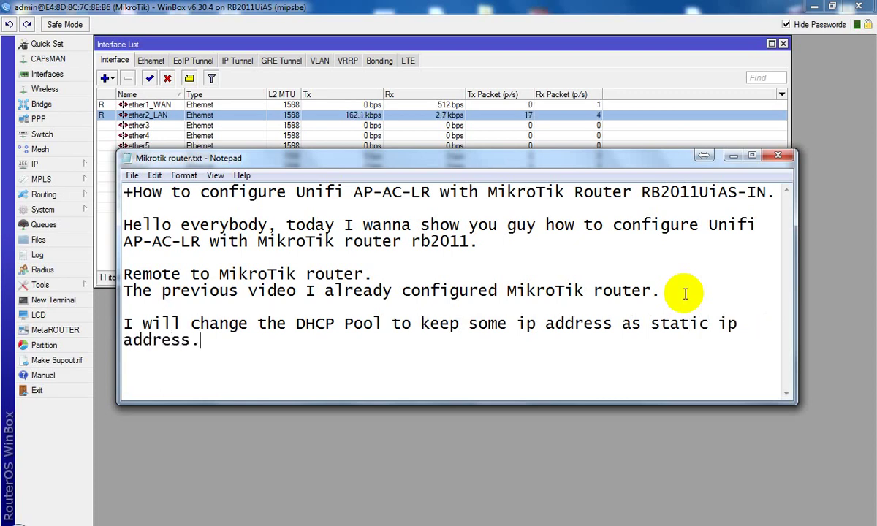
click(731, 157)
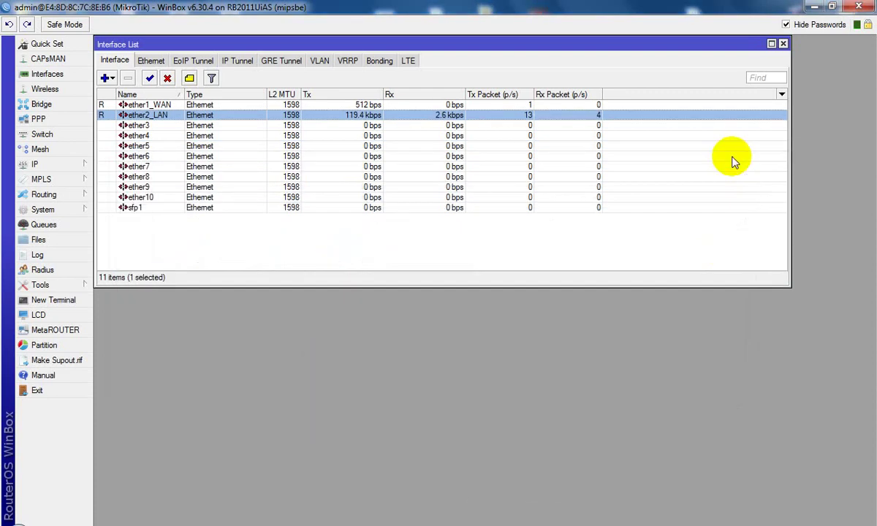
Step: Inspect the dhcp1 DHCP server settings, then open the IP Pool list showing dhcp_pool1 (192.168.10.2-192.168.10.254)
click(59, 166)
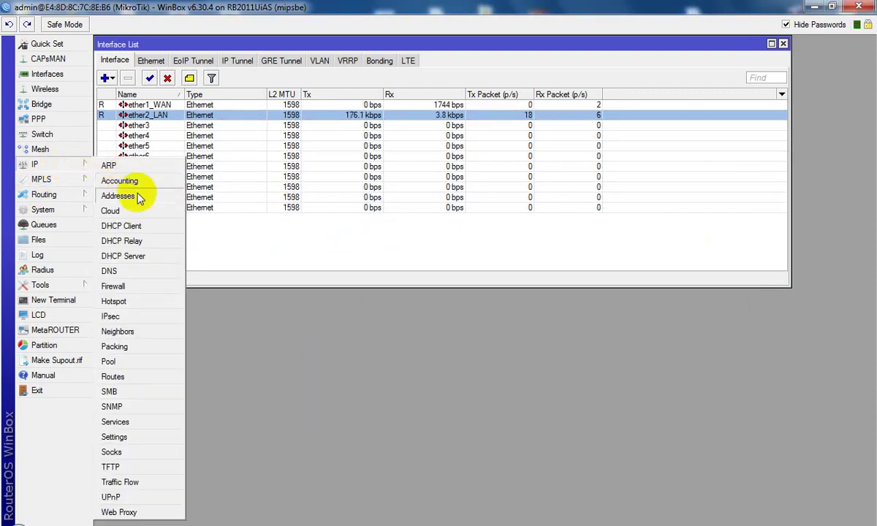
click(146, 256)
double_click(333, 212)
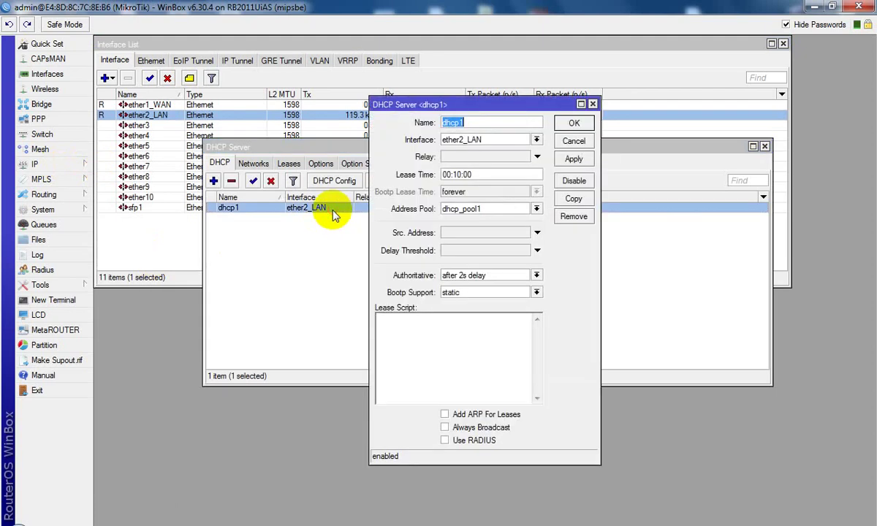
click(593, 105)
click(79, 170)
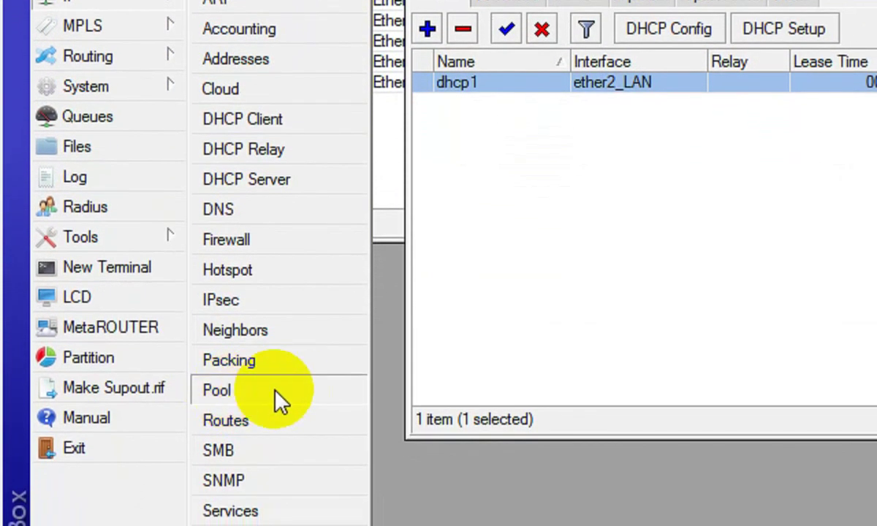
click(276, 391)
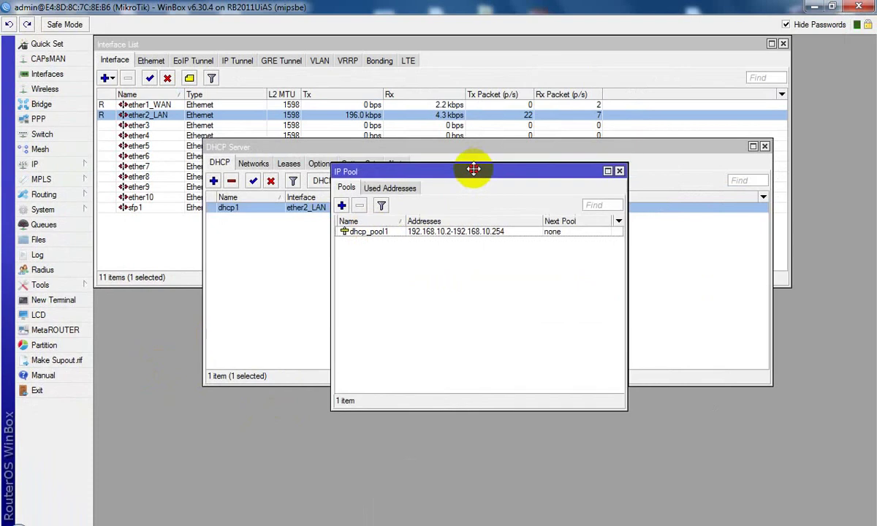
Step: Change dhcp_pool1's address range to 192.168.10.21-192.168.10.254, then switch back to the notes
drag(471, 167, 371, 197)
click(401, 261)
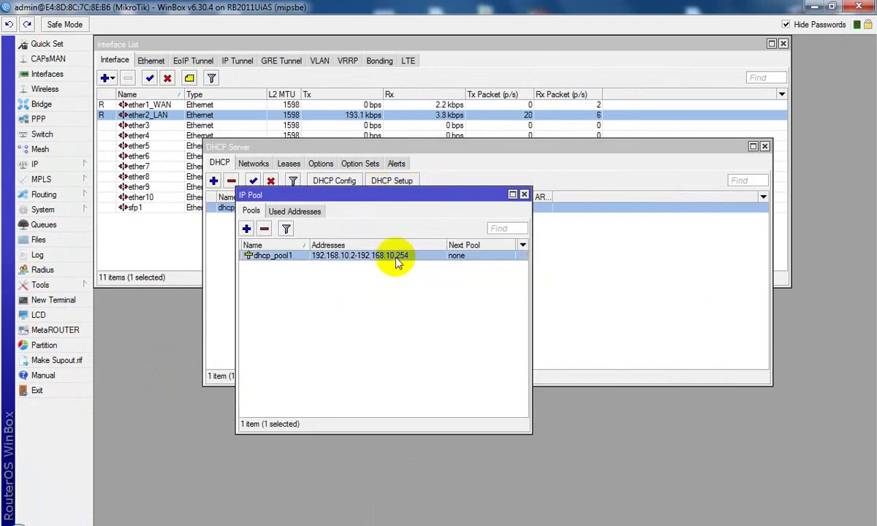
double_click(400, 262)
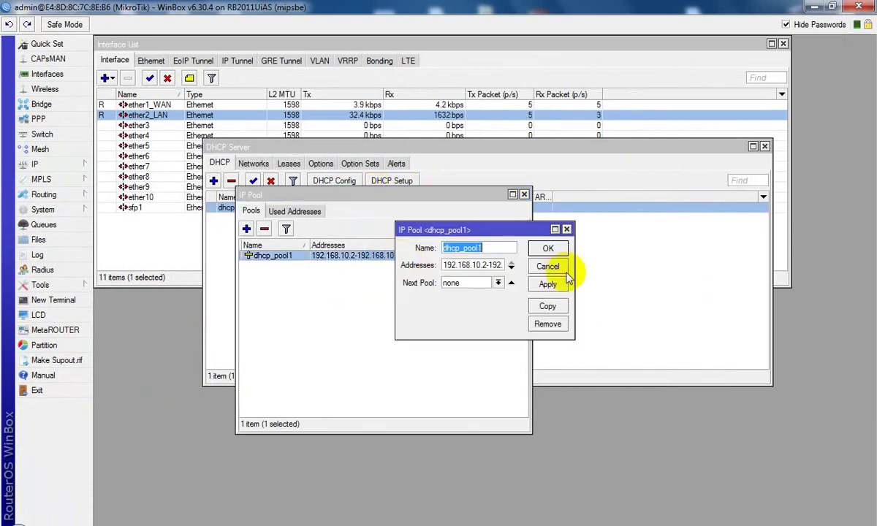
drag(576, 260, 772, 272)
click(602, 267)
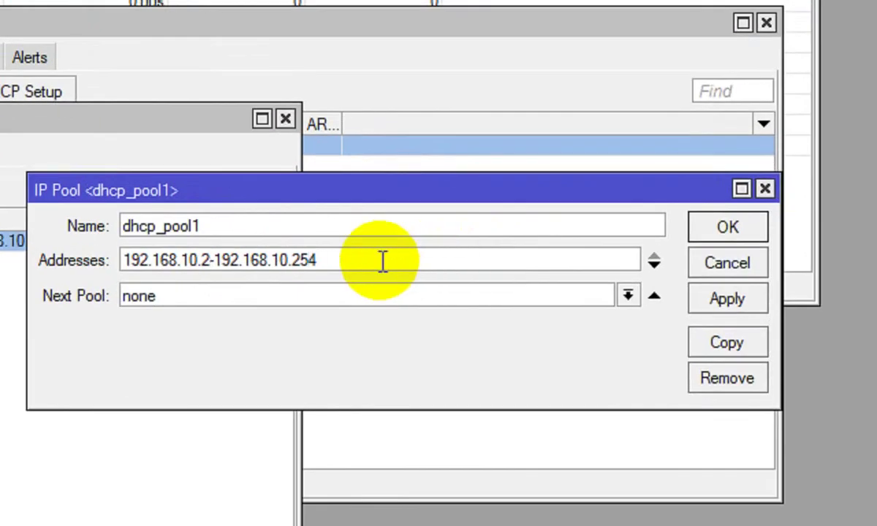
text(1)
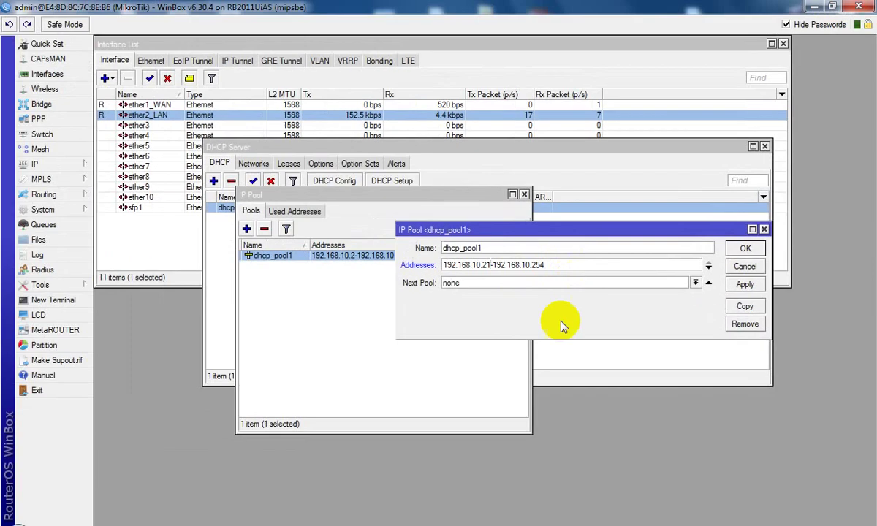
key(alt+Tab)
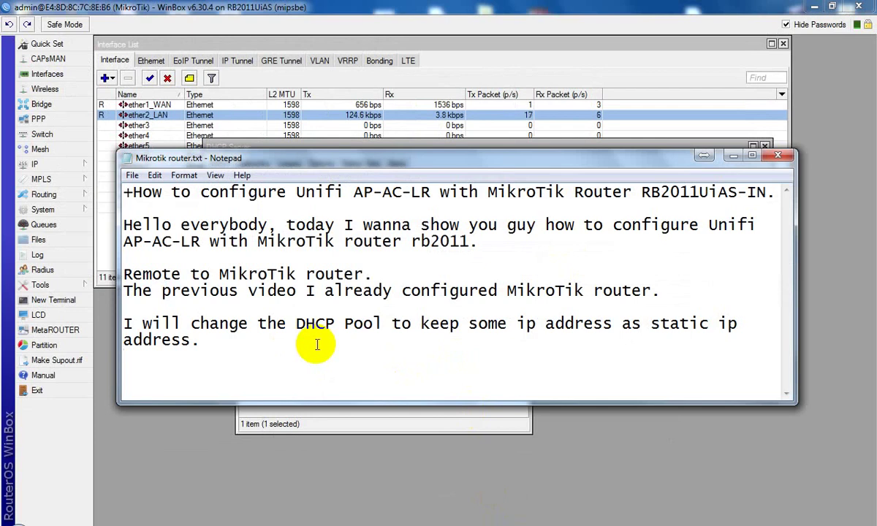
Step: Extend the DHCP Pool note with '(from 192.168.10.21 to 192.168.10.254)' and minimize Notepad
click(317, 345)
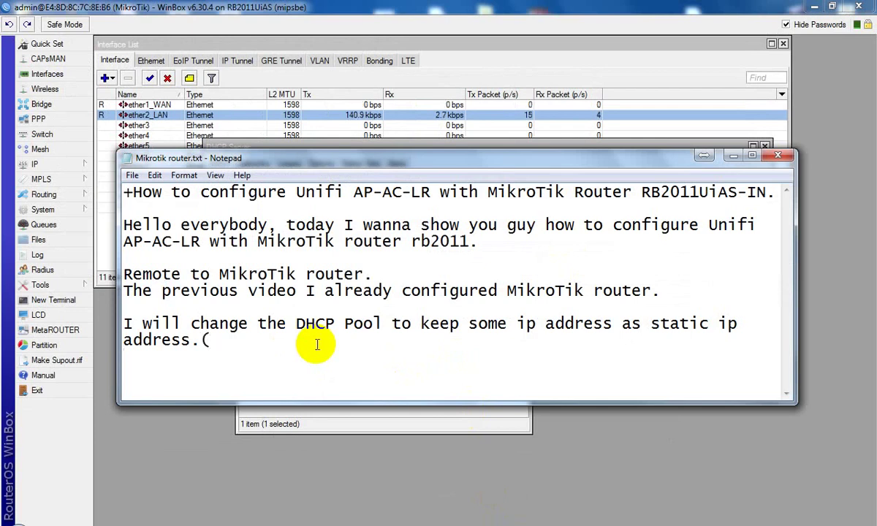
text((frome)
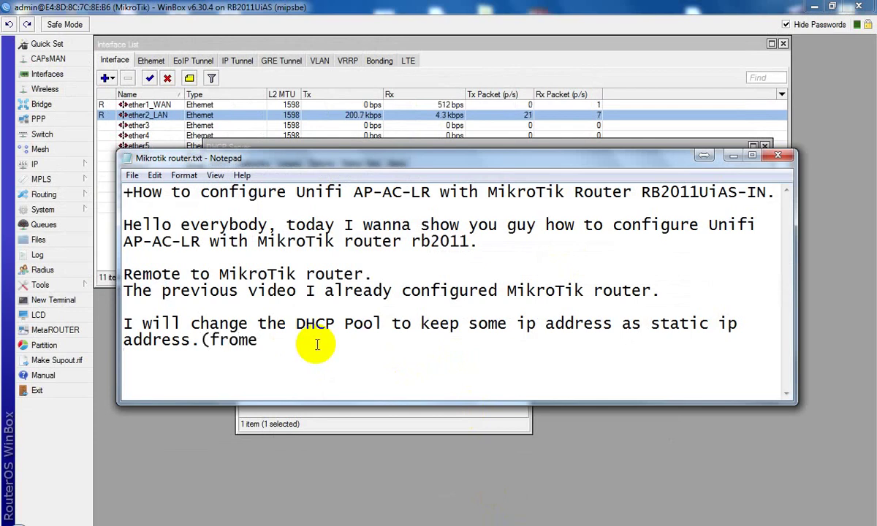
key(BackSpace)
text(192.16)
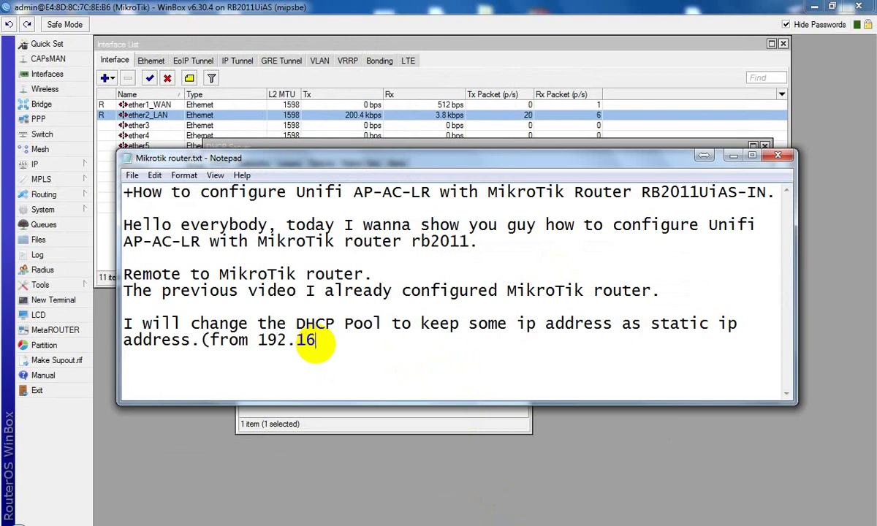
text(8.10.)
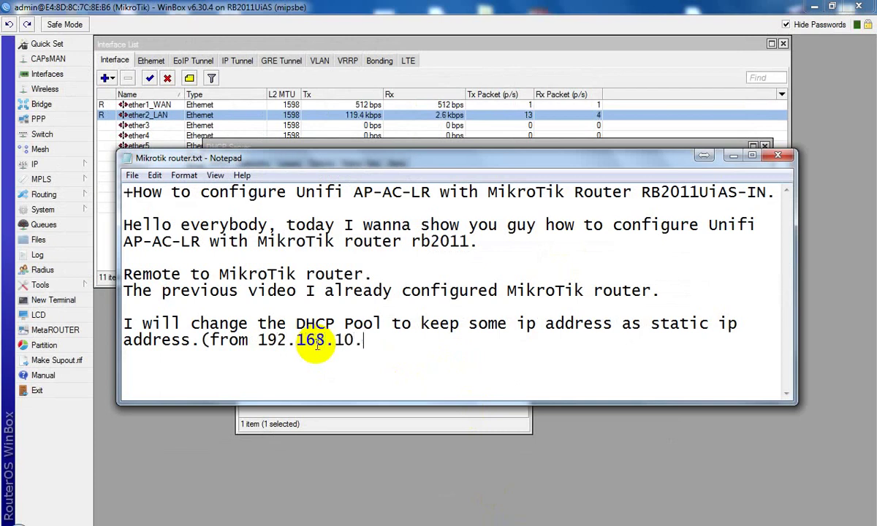
text(21 to 1)
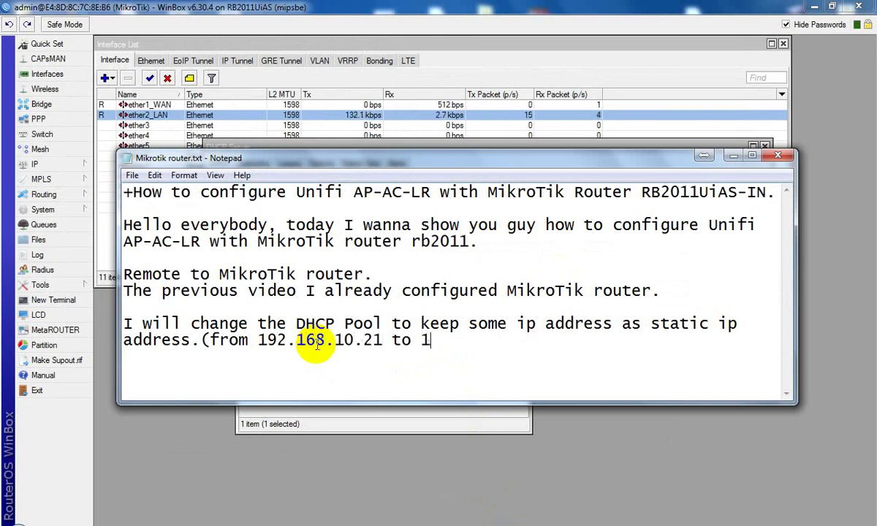
text(92.168.)
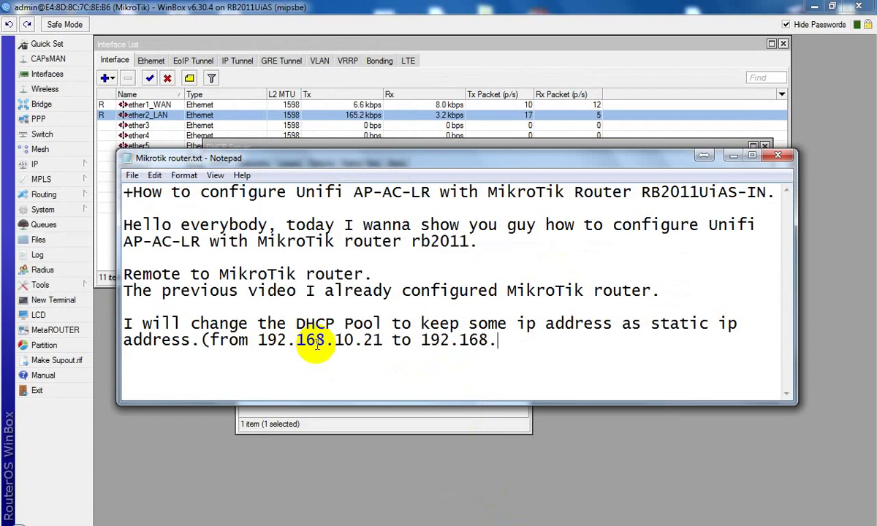
text(10.254)
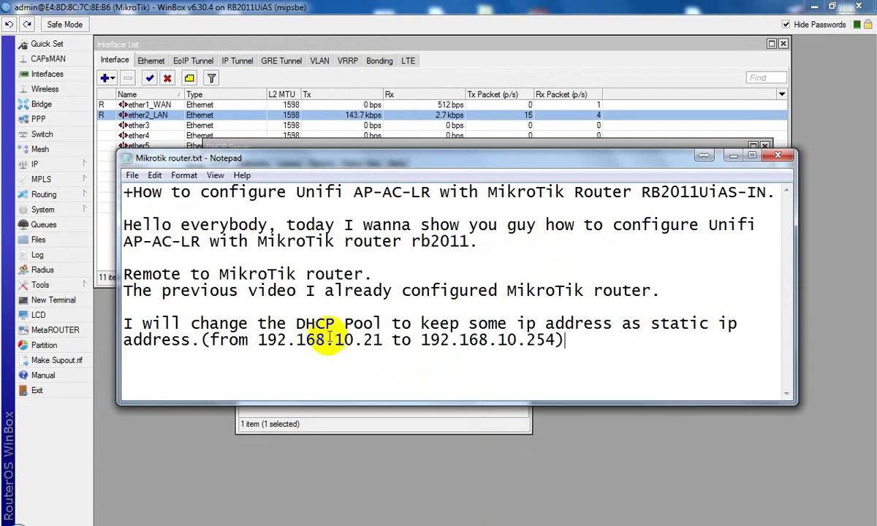
drag(210, 339, 554, 340)
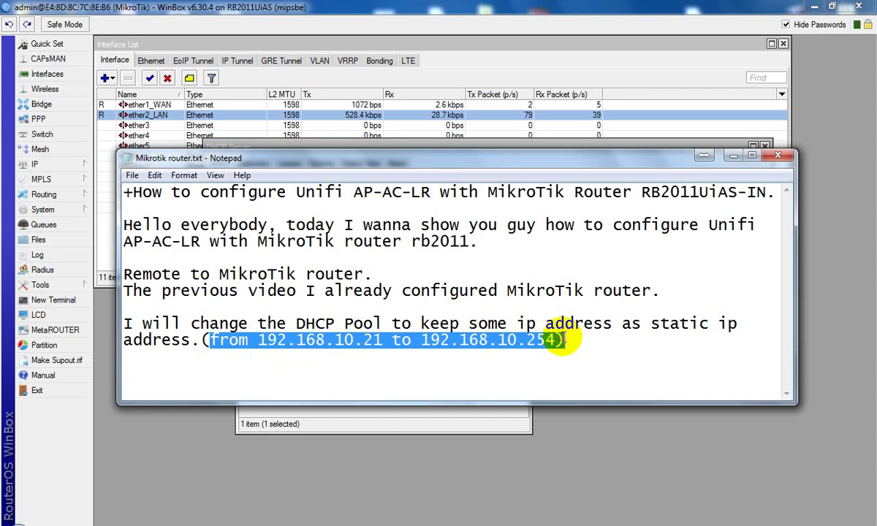
click(621, 278)
click(733, 155)
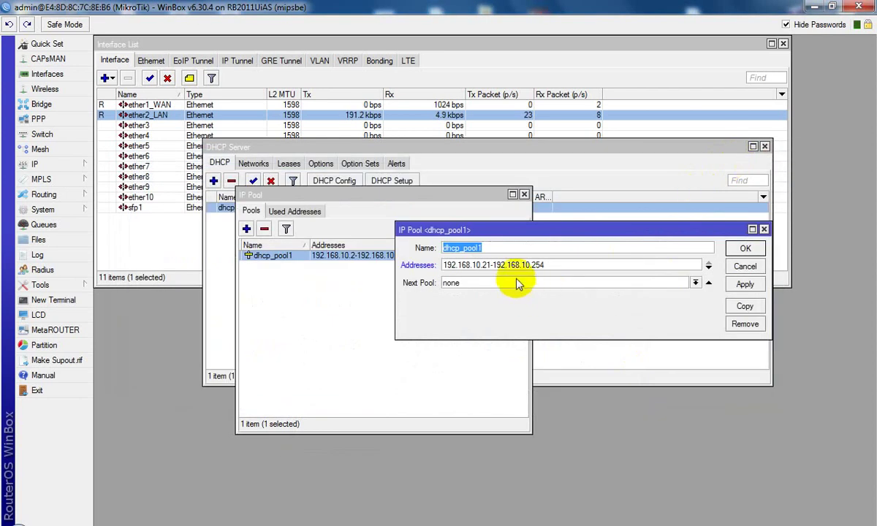
Step: Save dhcp_pool1 with range 192.168.10.21-192.168.10.254 and close the IP Pool window
click(486, 267)
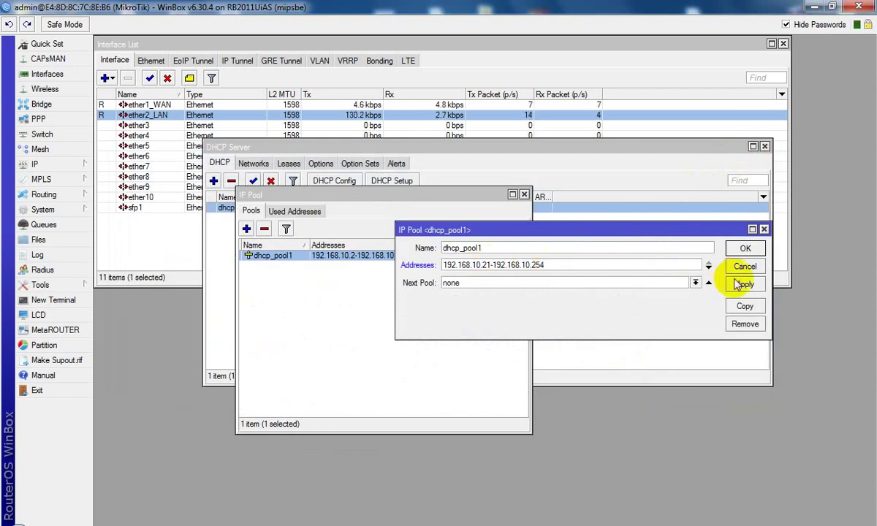
click(745, 248)
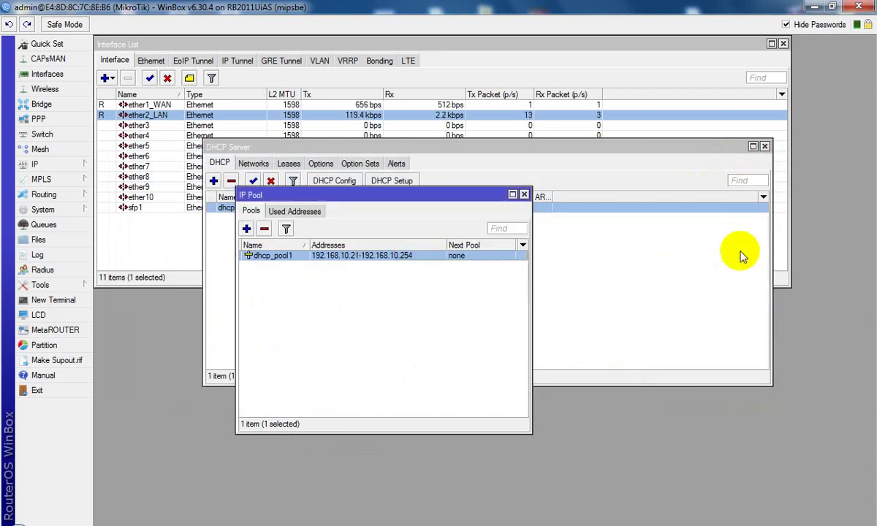
click(480, 303)
click(524, 195)
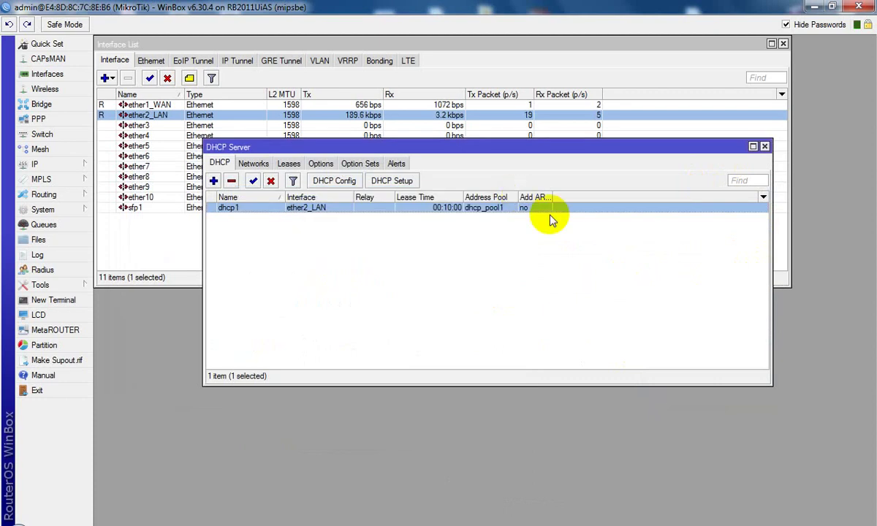
Step: Move the DHCP Server window down and to the left
click(401, 278)
right_click(325, 277)
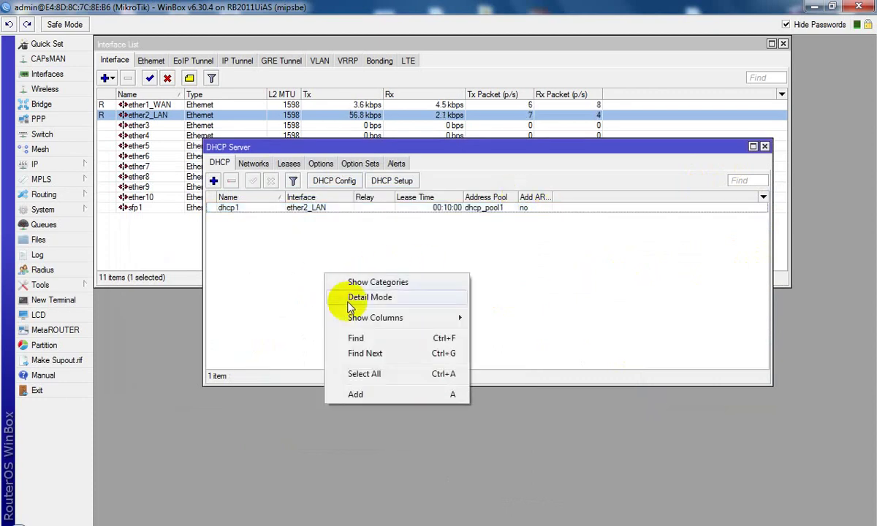
click(285, 289)
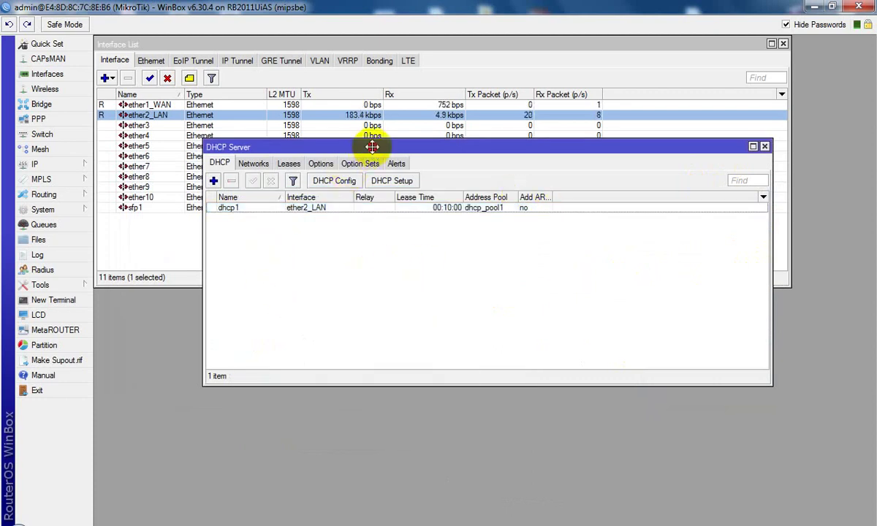
drag(372, 147, 274, 200)
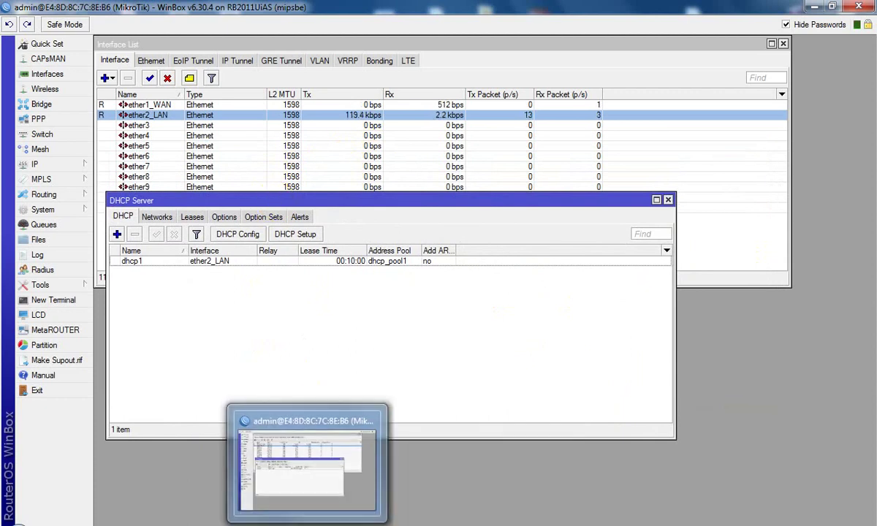
mouse_move(388, 524)
click(420, 522)
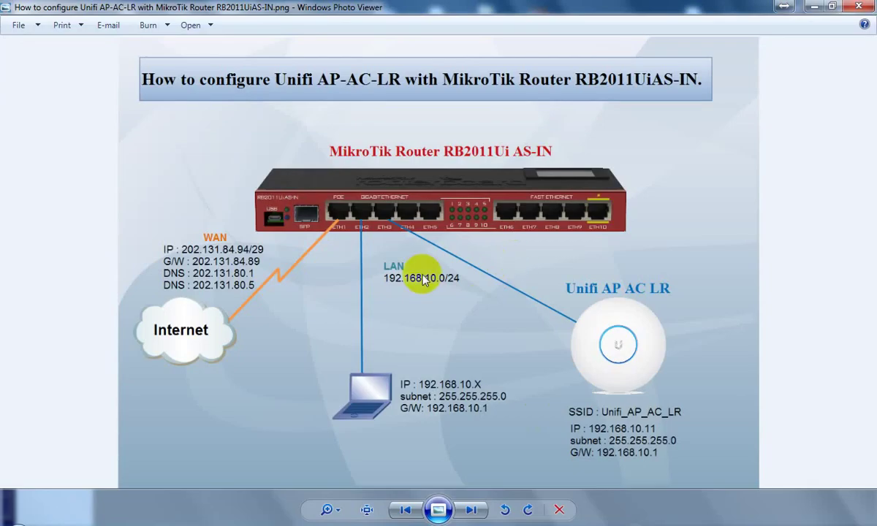
click(383, 220)
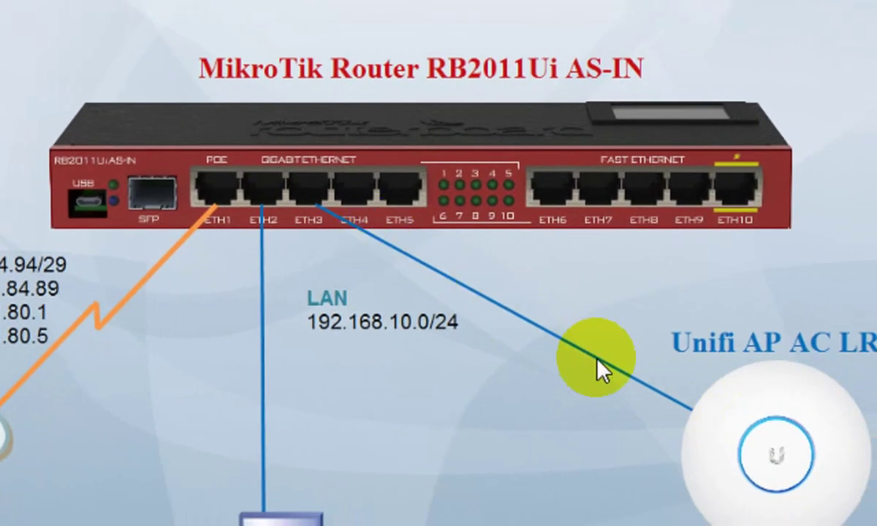
click(379, 239)
mouse_move(321, 204)
mouse_down()
mouse_move(313, 209)
mouse_move(332, 215)
mouse_move(323, 192)
mouse_move(260, 199)
mouse_move(307, 191)
mouse_up()
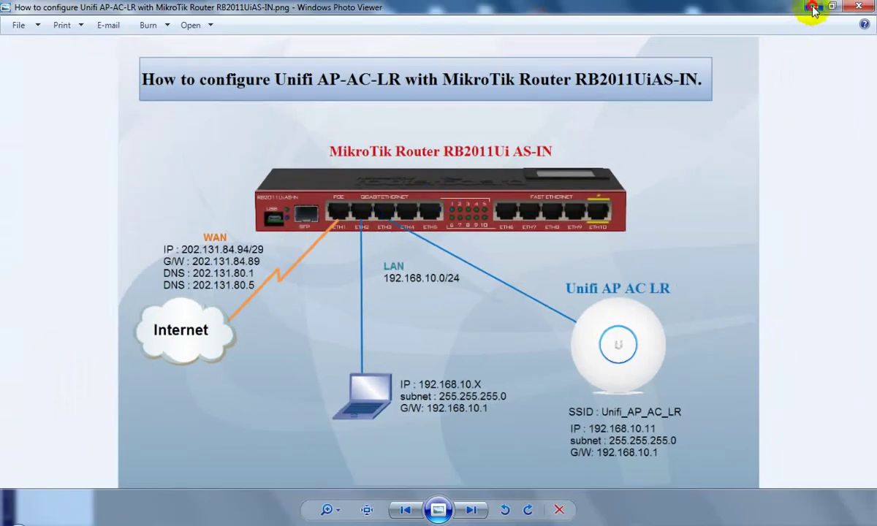
click(813, 7)
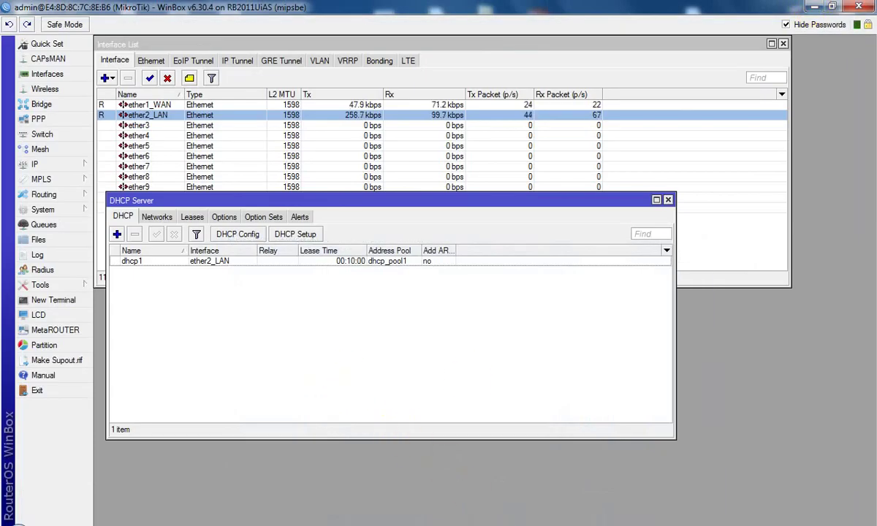
Step: Add the note 'I will configure ether3 to communicate with ether2.' and minimize Notepad
key(alt+Tab)
click(580, 344)
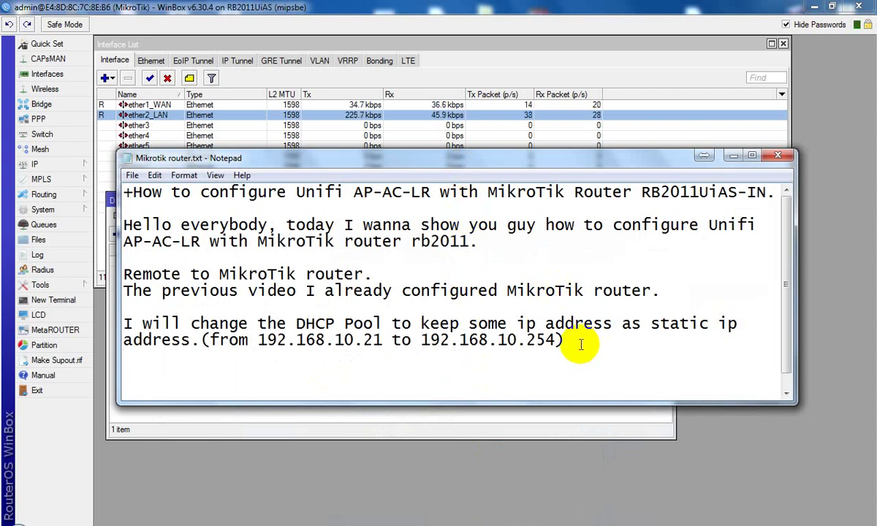
text(l confi)
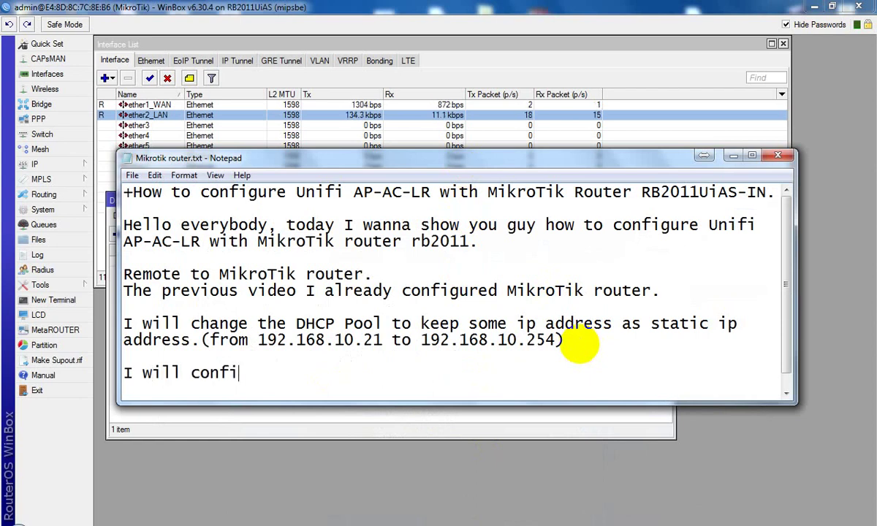
text(gure )
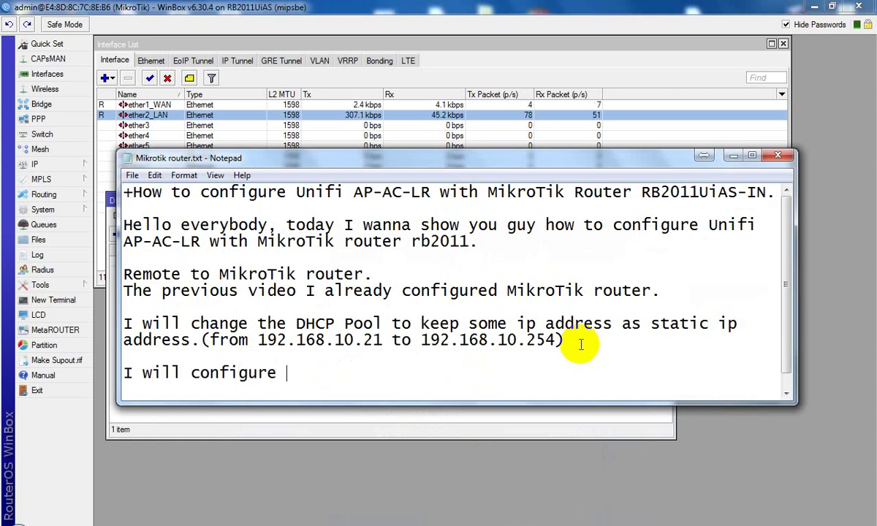
text(p)
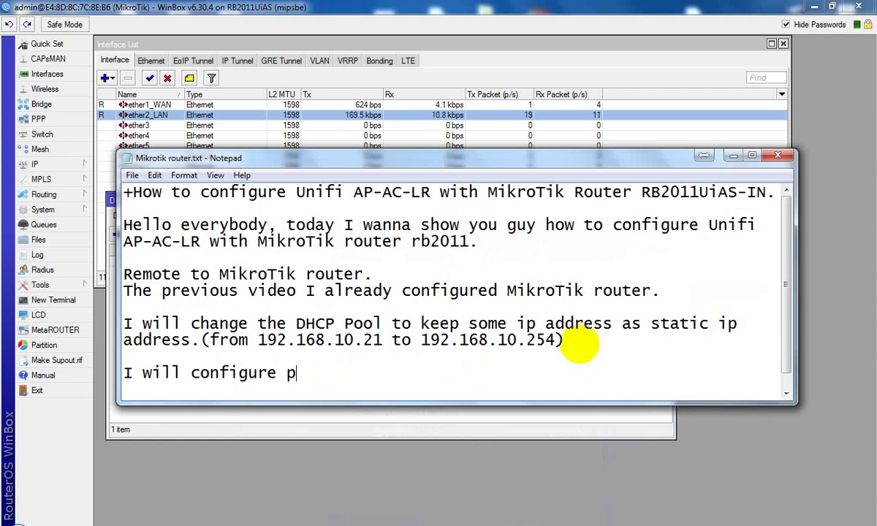
key(BackSpace)
key(BackSpace)
text(ether3)
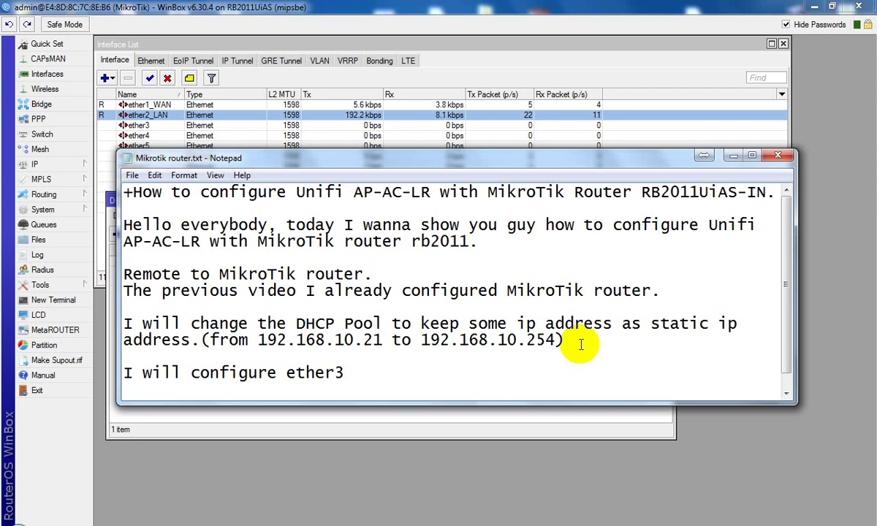
text( to co)
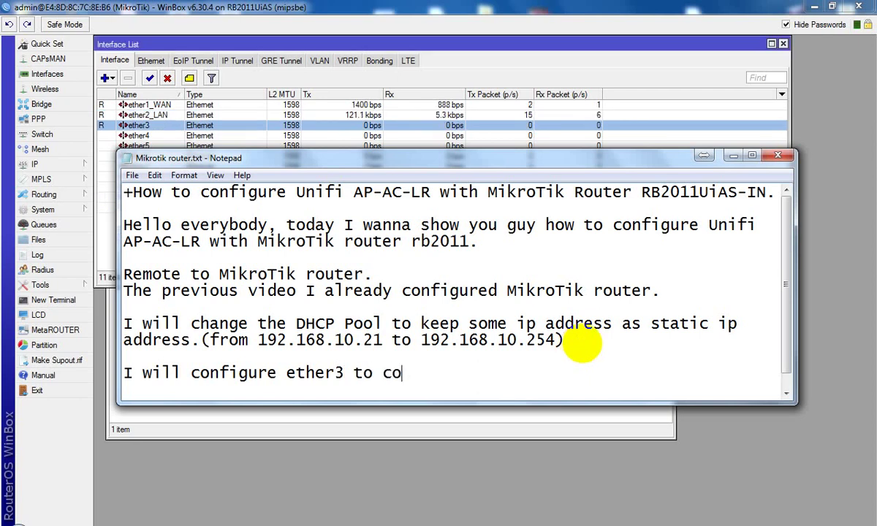
text(mmun)
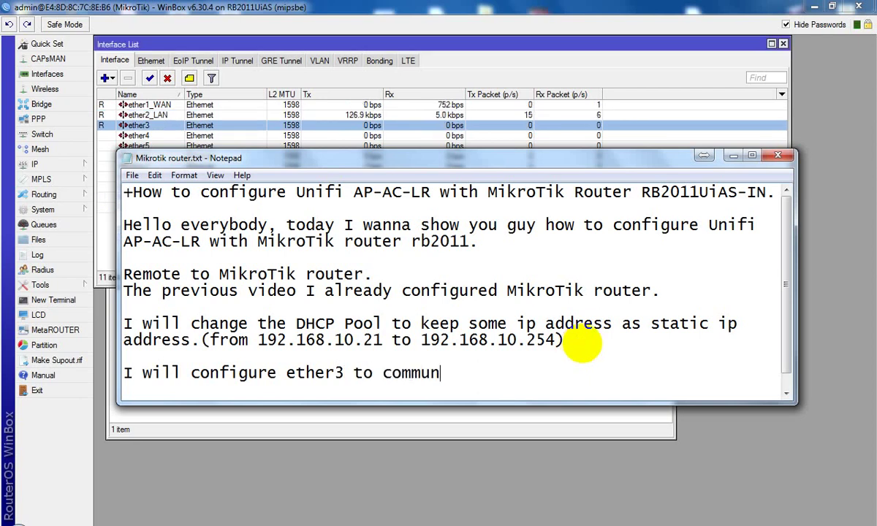
text(icatio)
key(BackSpace)
text(e )
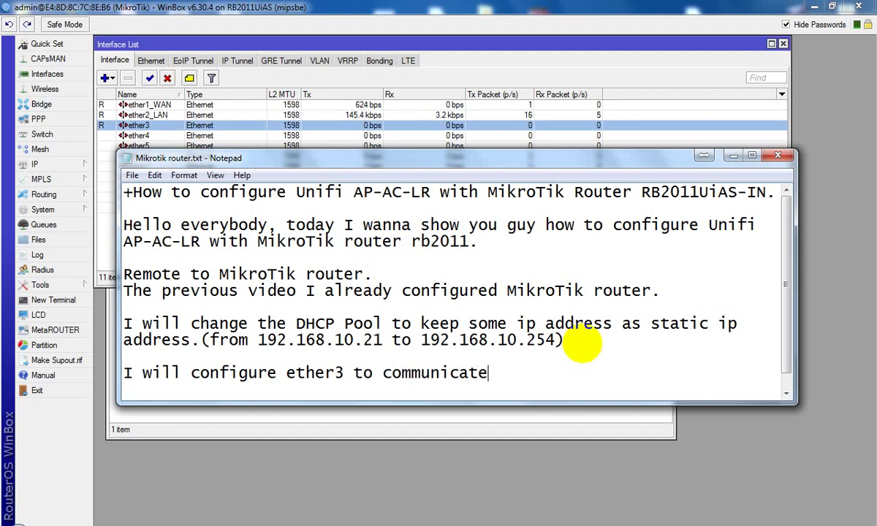
text(eith)
key(BackSpace)
key(BackSpace)
key(BackSpace)
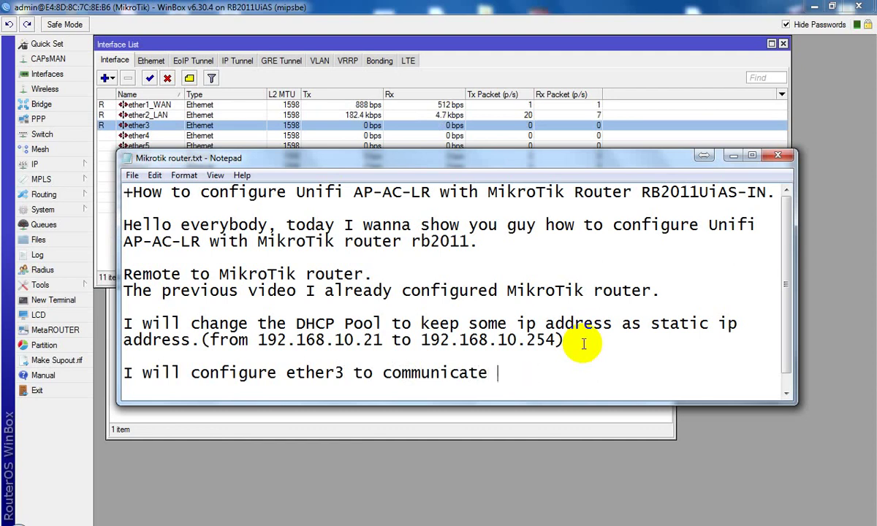
text(with ether2.)
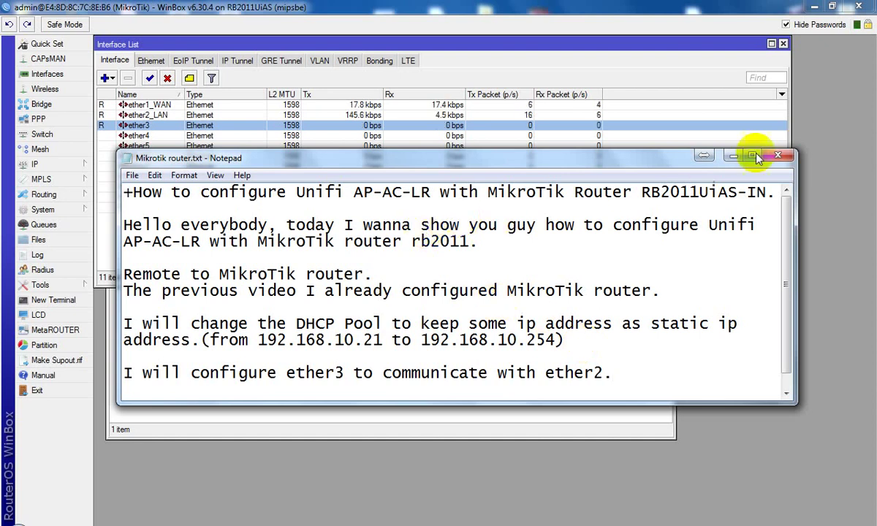
click(732, 156)
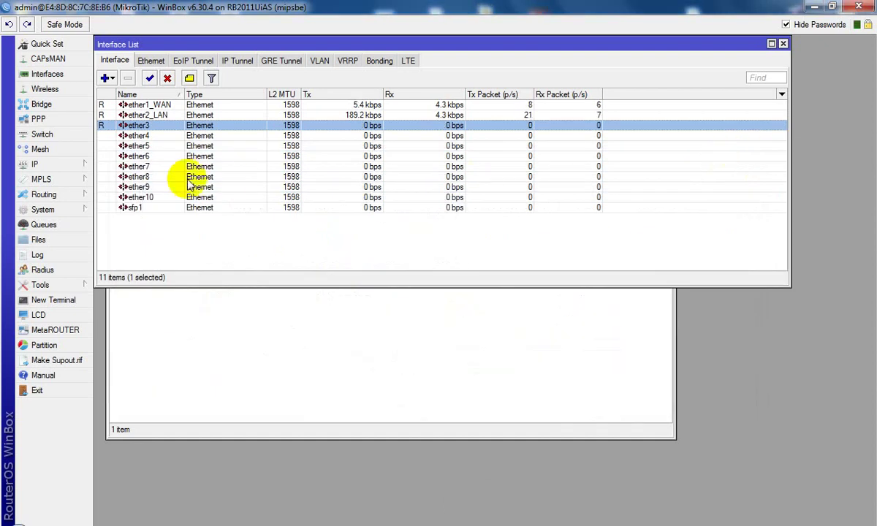
Step: Set ether3's master port to ether2_LAN, check the DHCP Server list, then minimize WinBox
double_click(167, 125)
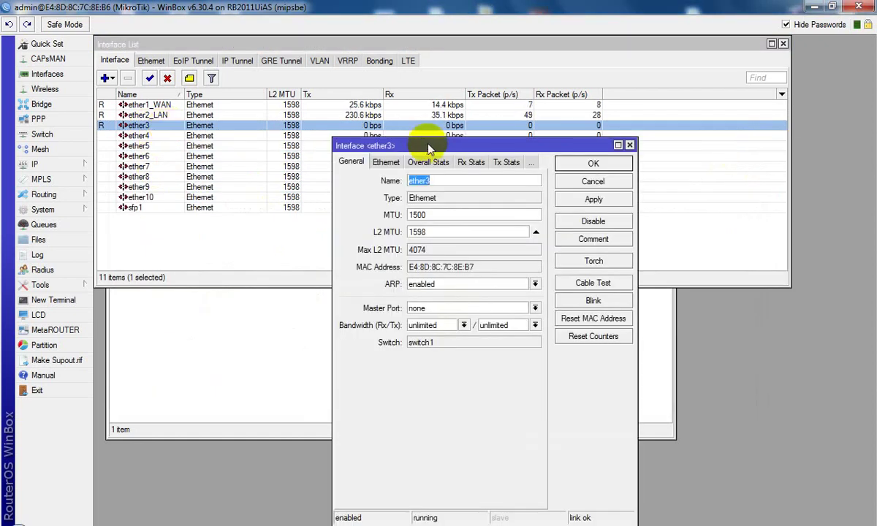
drag(437, 143, 355, 129)
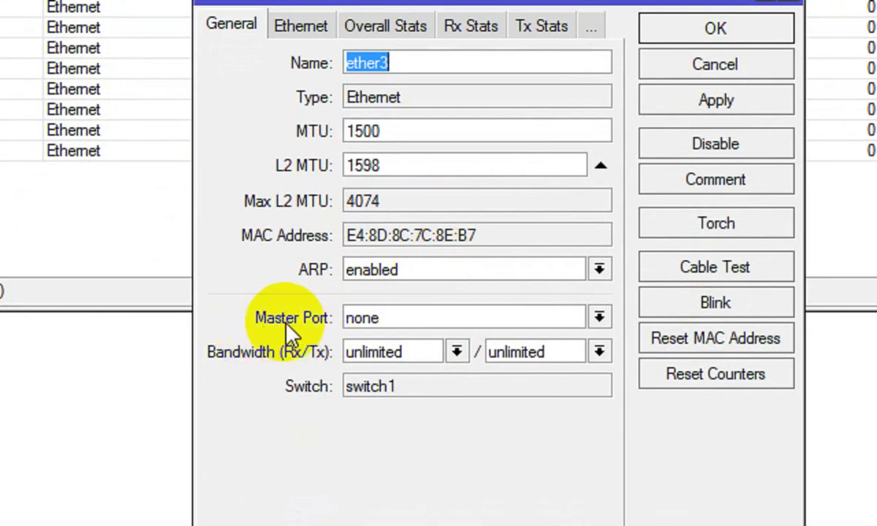
click(599, 319)
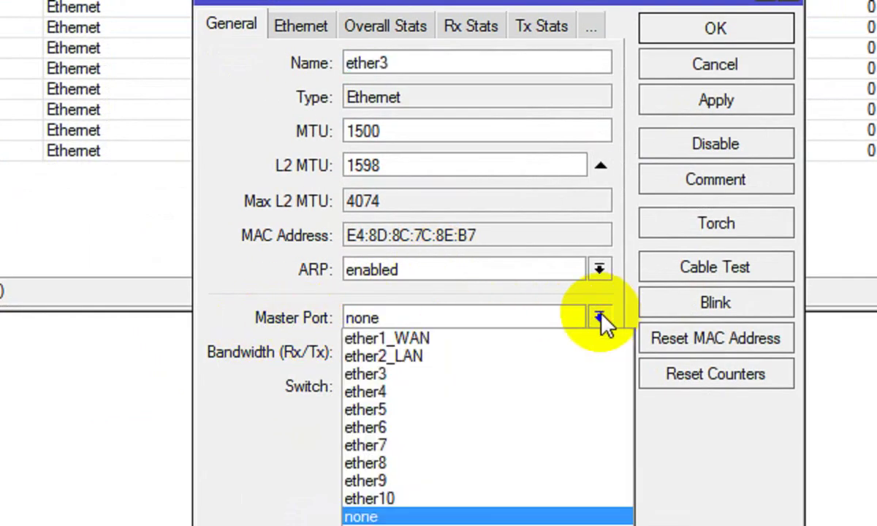
click(428, 357)
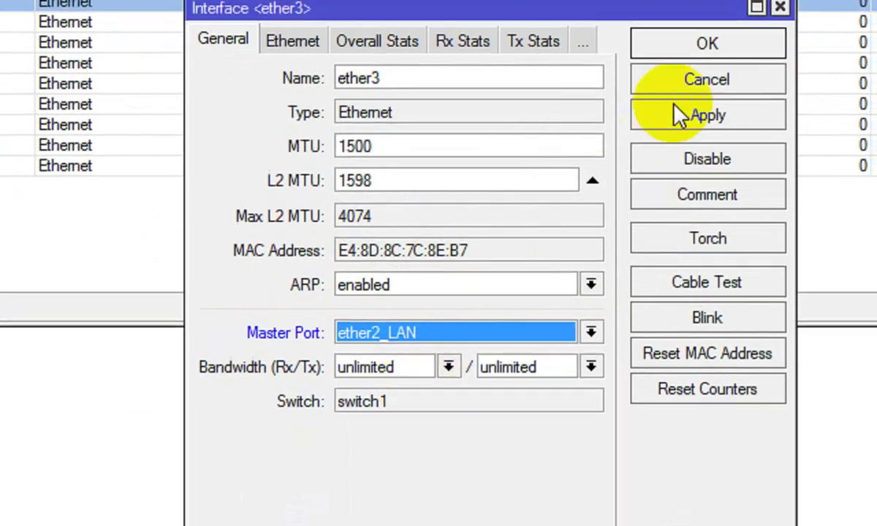
click(715, 100)
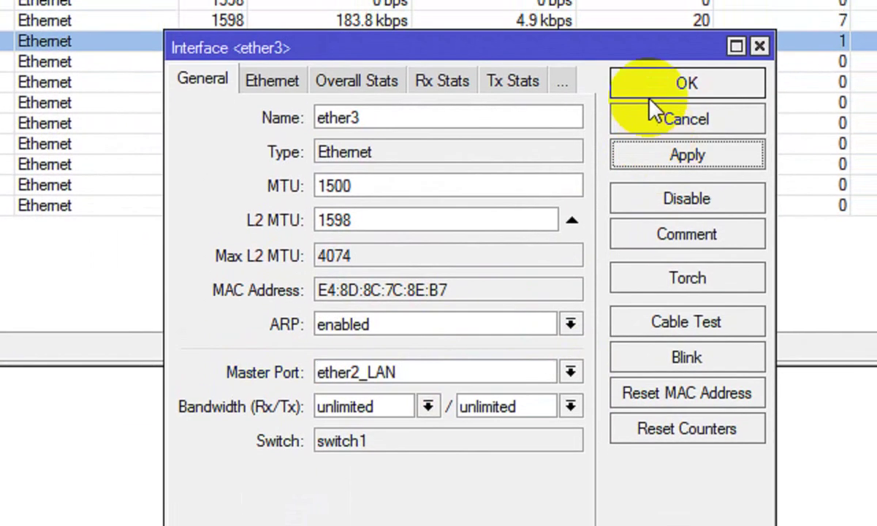
click(650, 91)
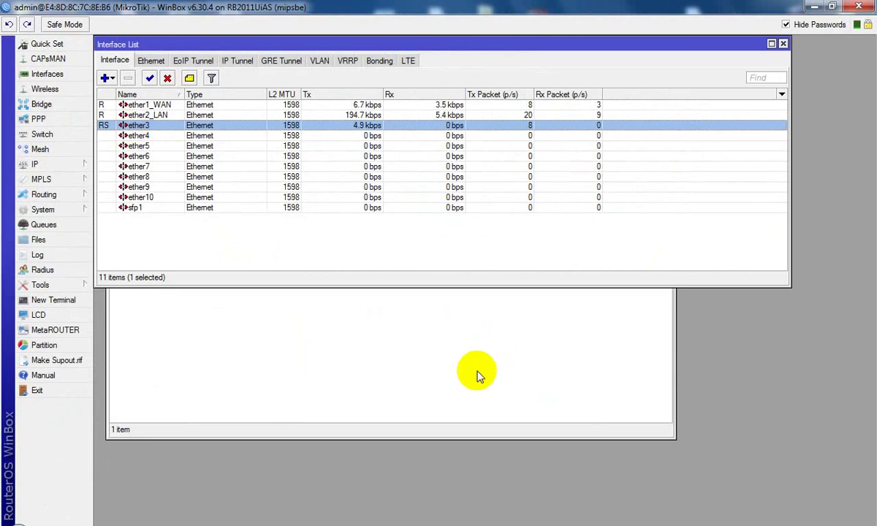
click(475, 358)
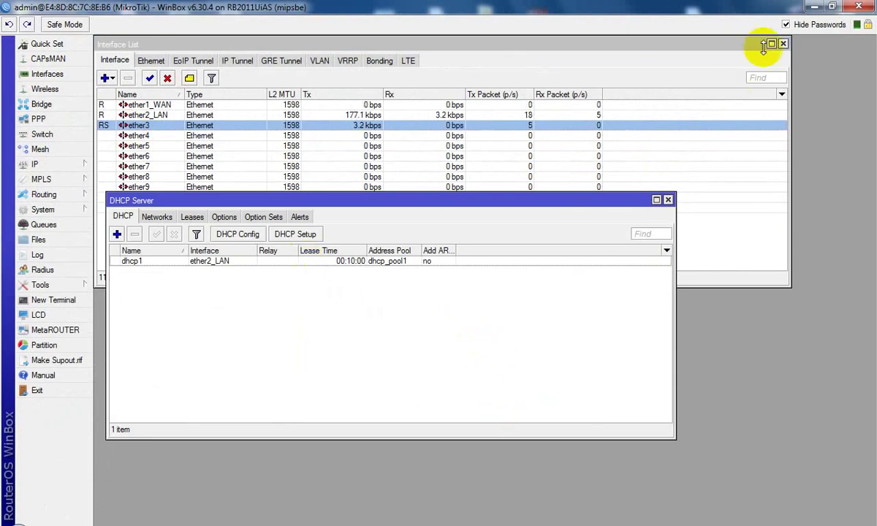
click(816, 7)
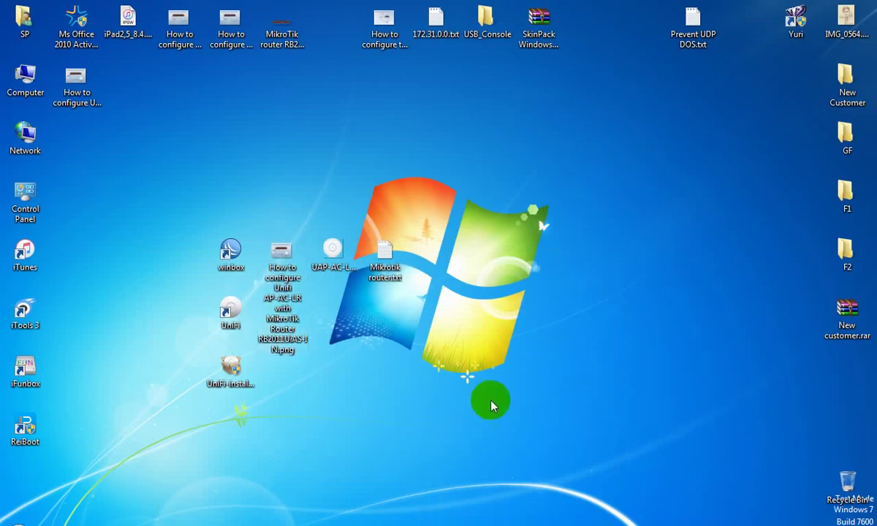
Step: Add the note 'to remote to Unifi AP we have to install Unifi controller.'
click(490, 520)
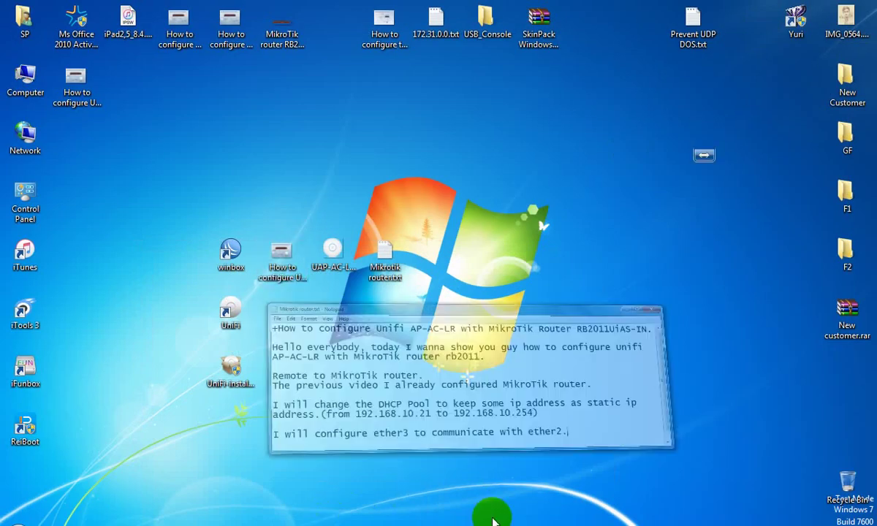
drag(450, 156, 466, 59)
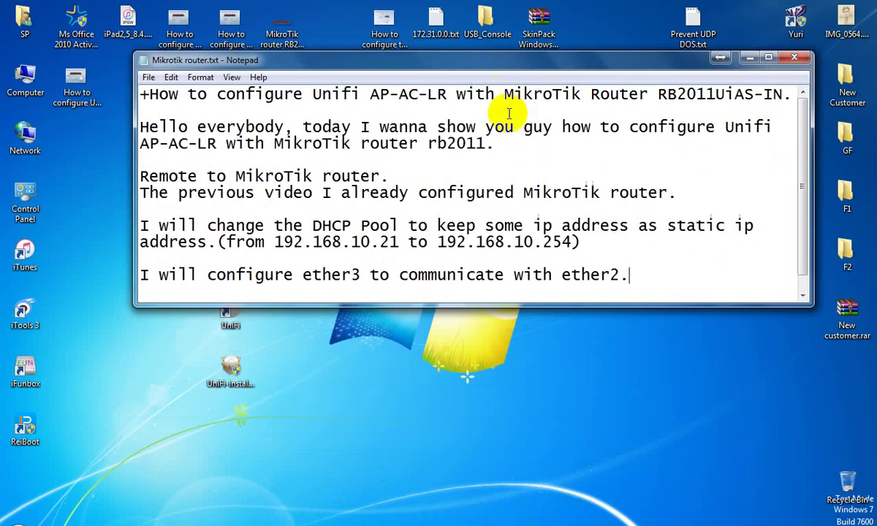
key(Return)
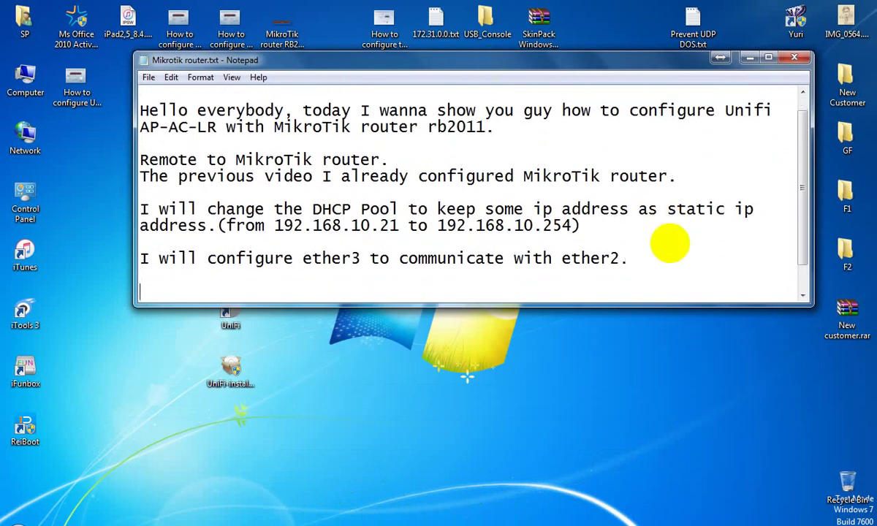
text(to remote)
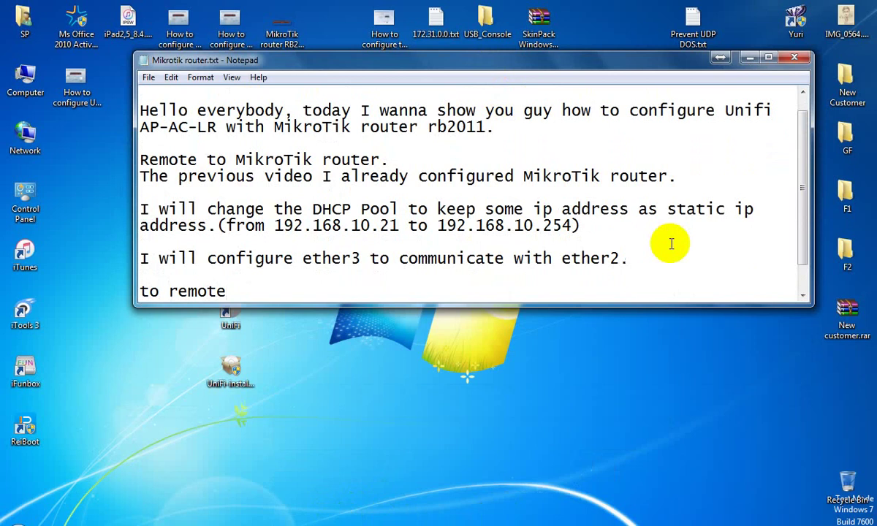
text( to Unifi)
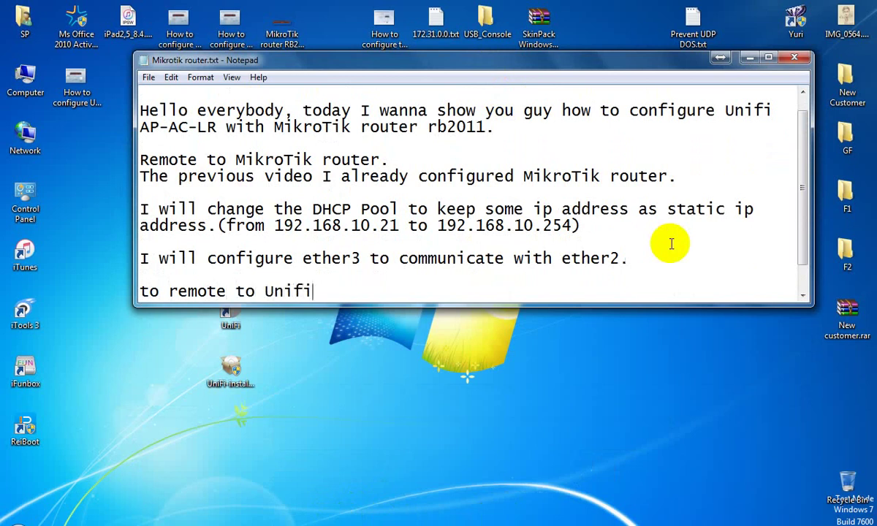
text( AP we have to in)
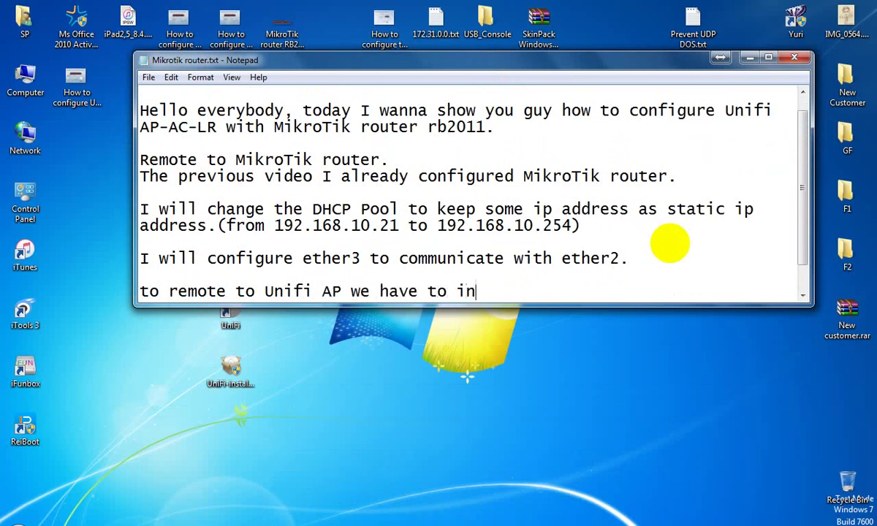
text(stall Un)
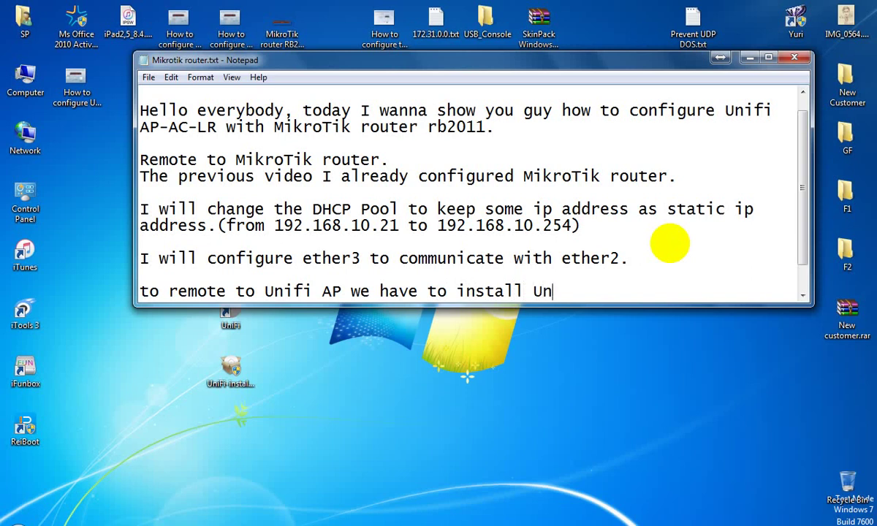
text(ifi controller.)
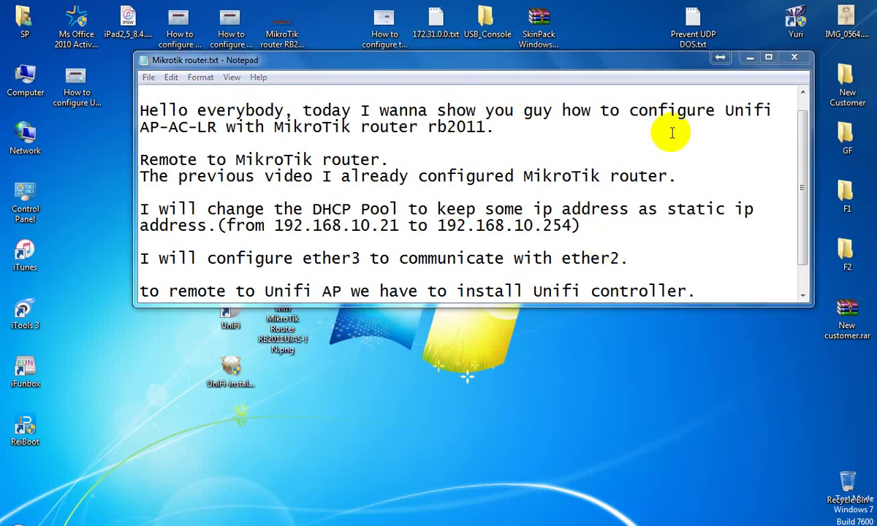
click(747, 57)
Step: Add the note 'We can download it from web site.' and minimize Notepad
click(231, 371)
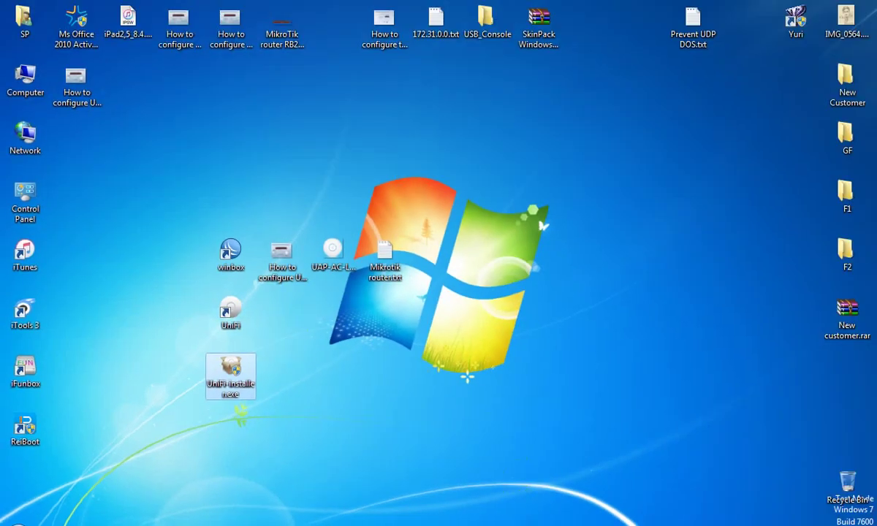
double_click(385, 256)
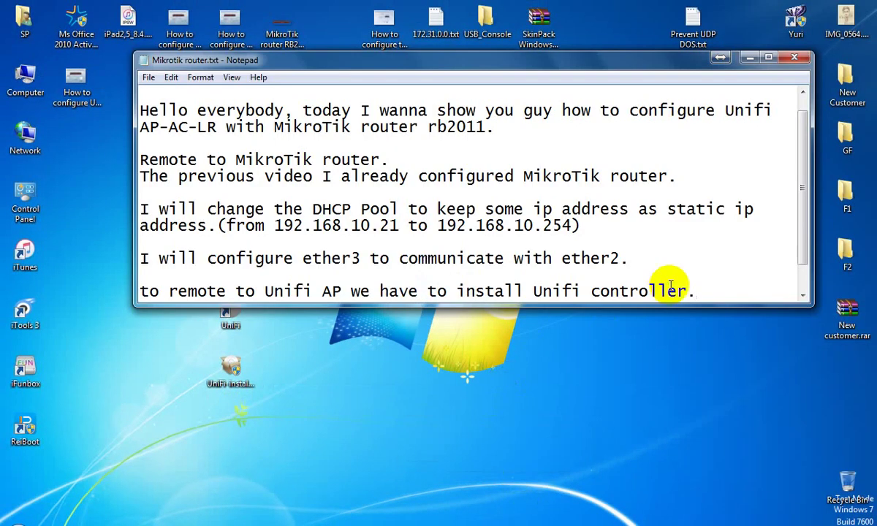
key(Return)
text(We)
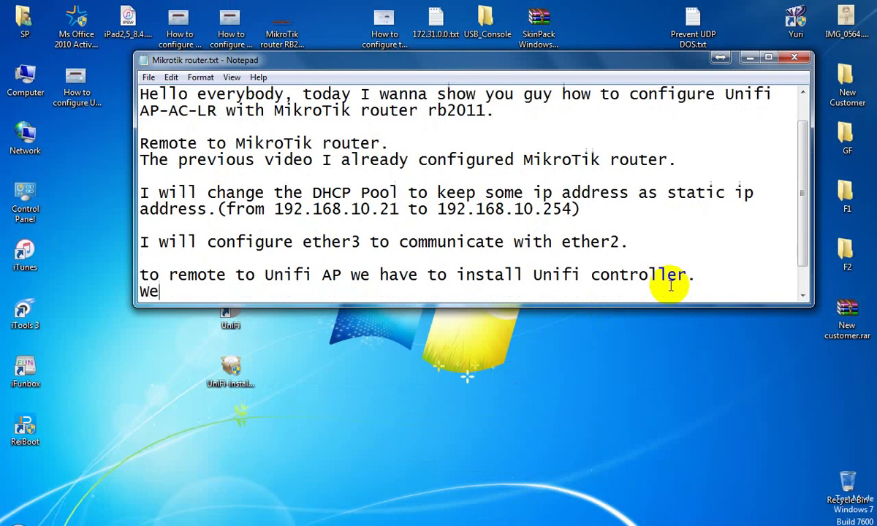
text( can downl)
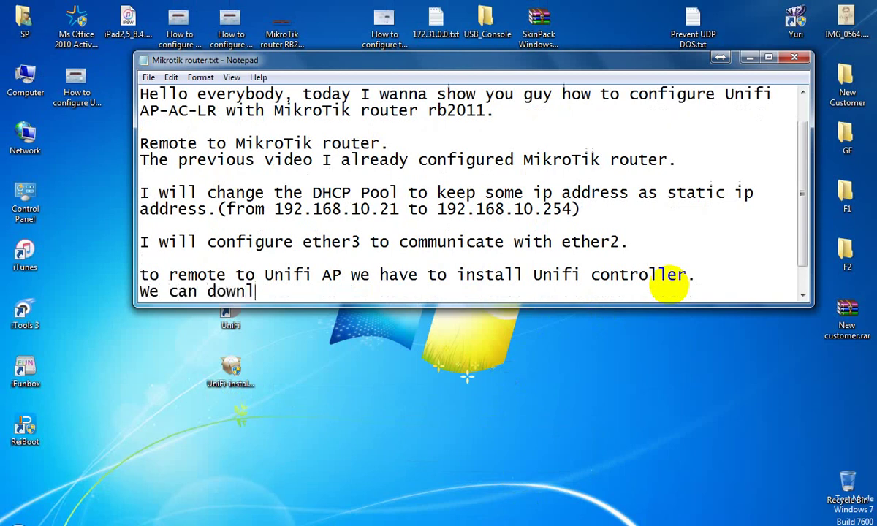
text(oad it fr)
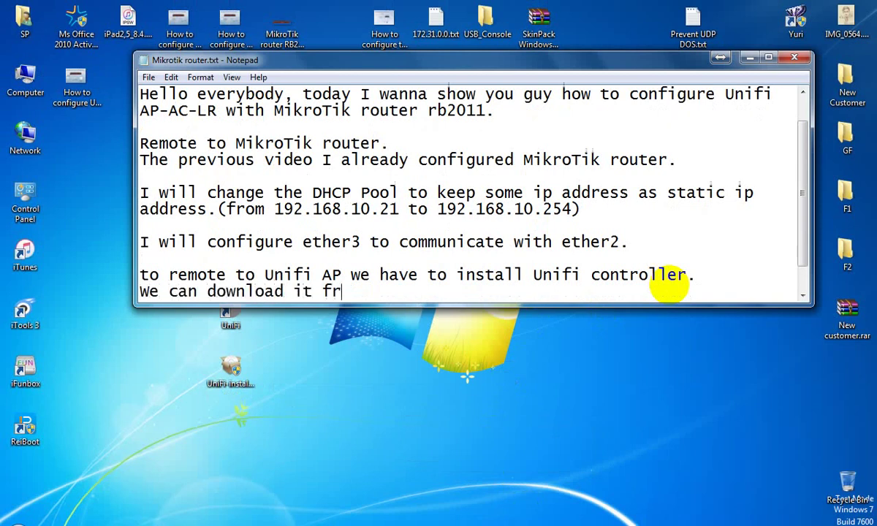
text(om web site.)
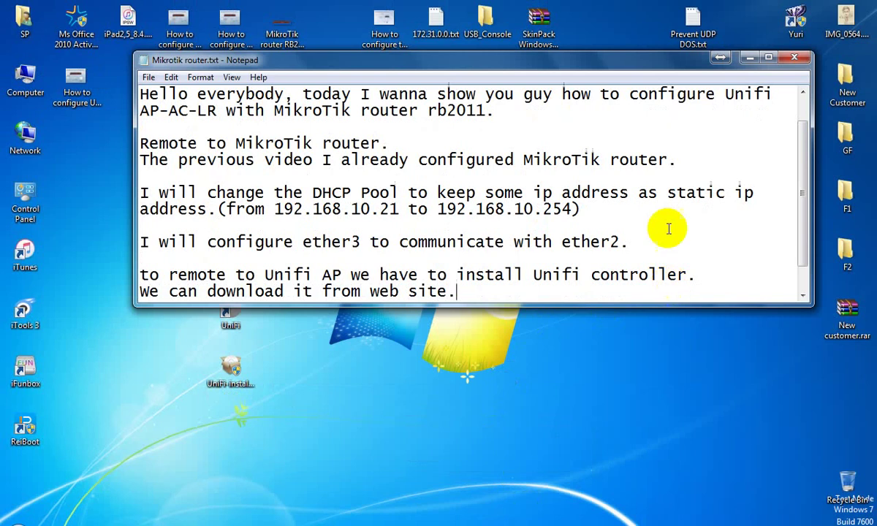
click(746, 57)
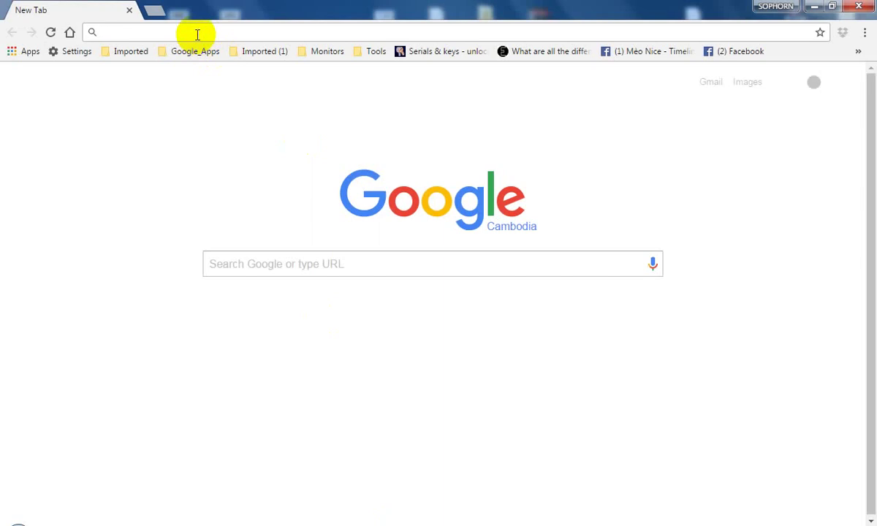
Step: Search Google for 'unifi controller download' and open the Ubiquiti Networks - Downloads result
text(unifi ap ac lr)
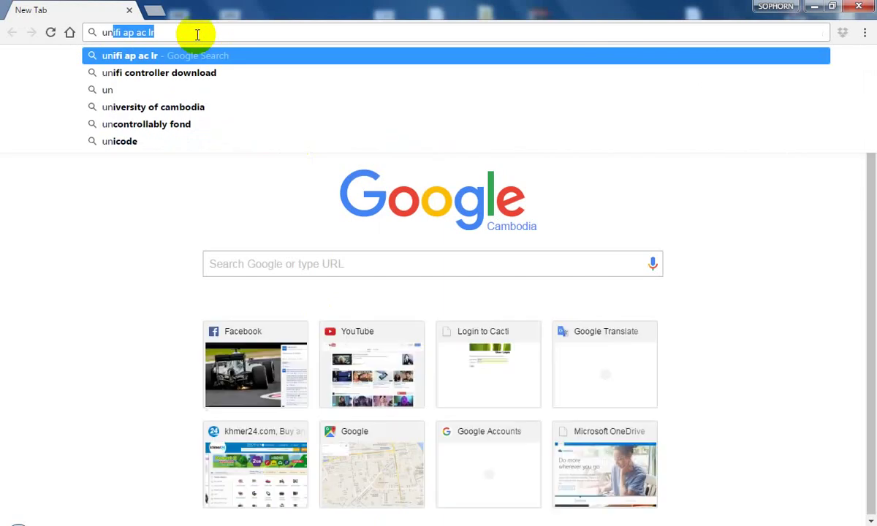
key(Down)
key(Return)
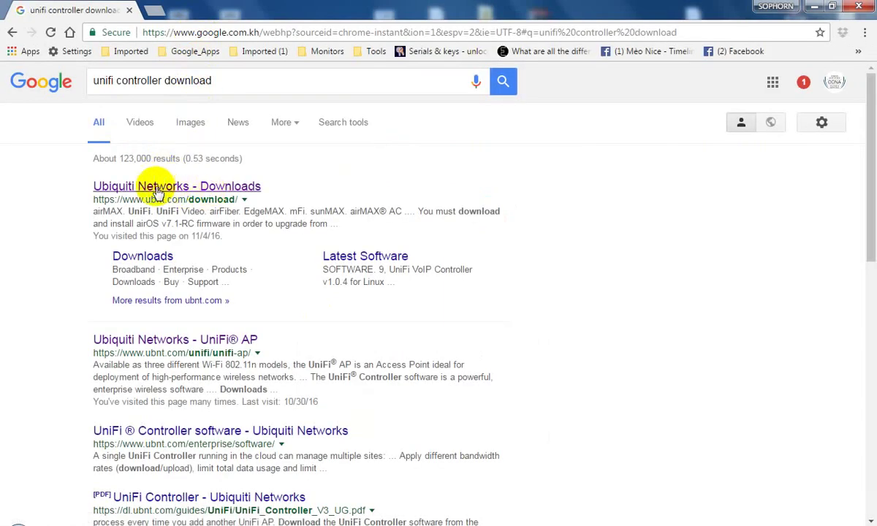
click(156, 188)
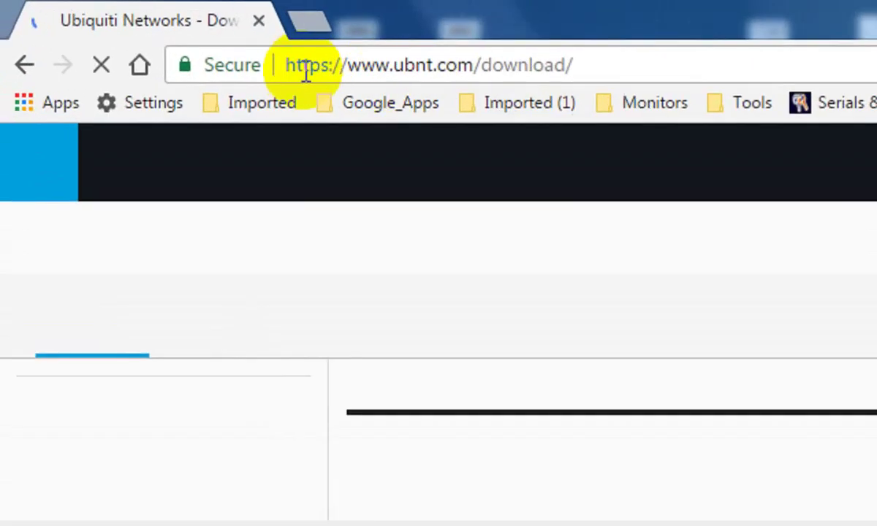
Step: Show the UniFi product downloads and scroll down to the 5.2.9 Controller software
drag(286, 65, 641, 65)
click(639, 65)
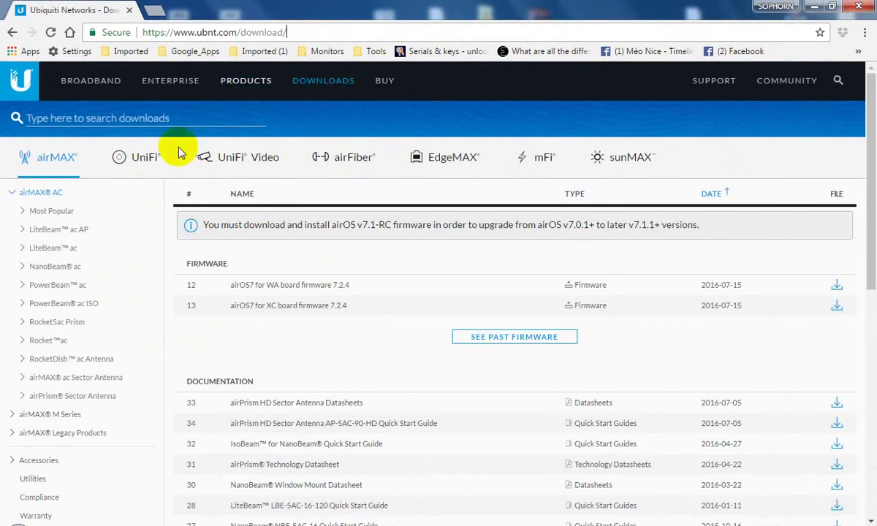
scroll(117, 292, down, 2)
scroll(121, 321, up, 2)
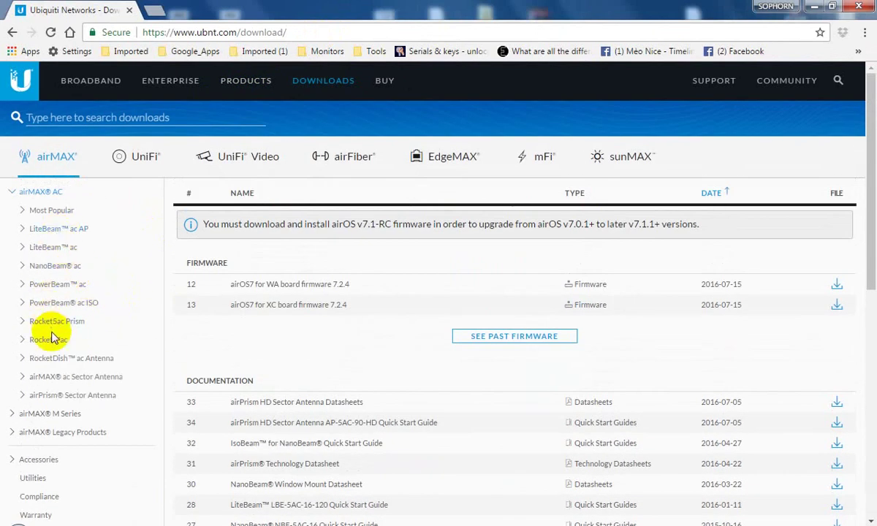
click(144, 161)
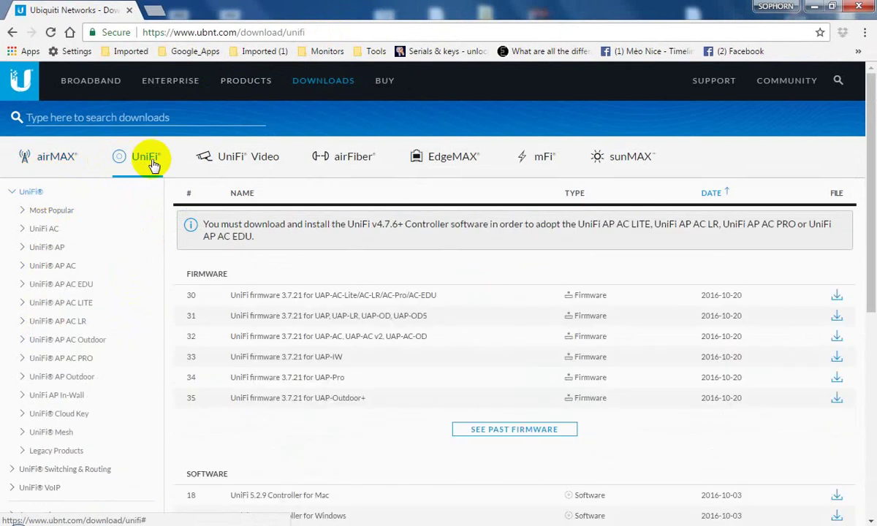
scroll(172, 309, down, 2)
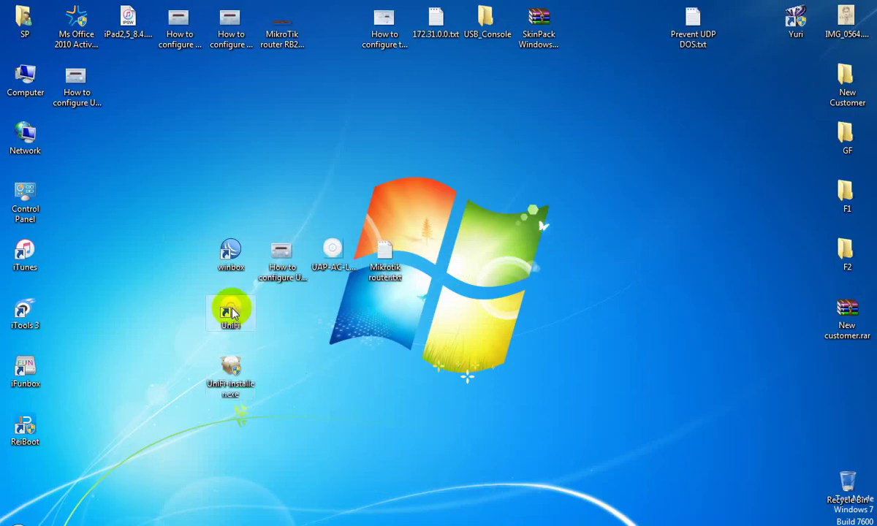
Step: Add the note 'After installation we will this icon.' and minimize Notepad
click(227, 310)
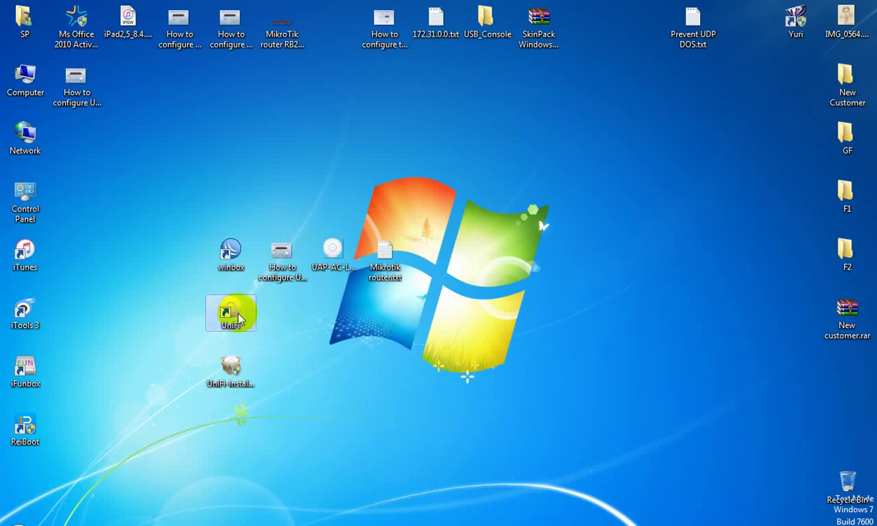
click(486, 518)
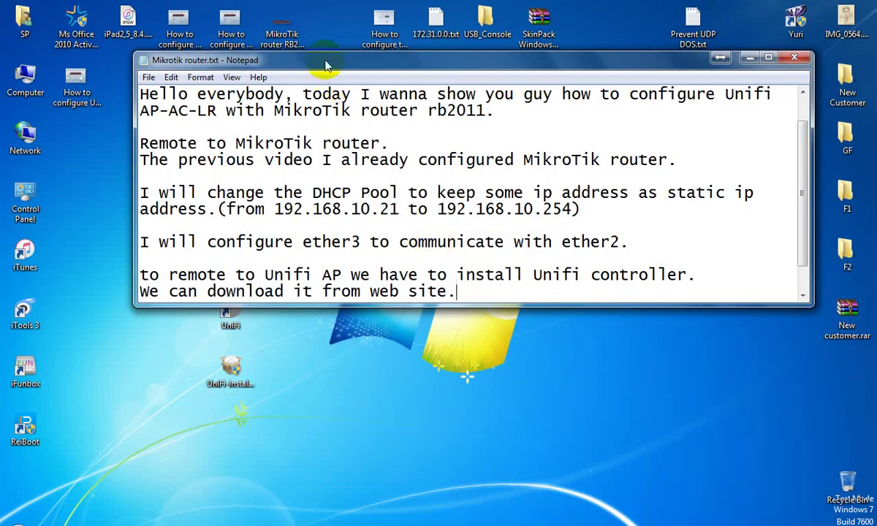
drag(327, 66, 462, 80)
key(Return)
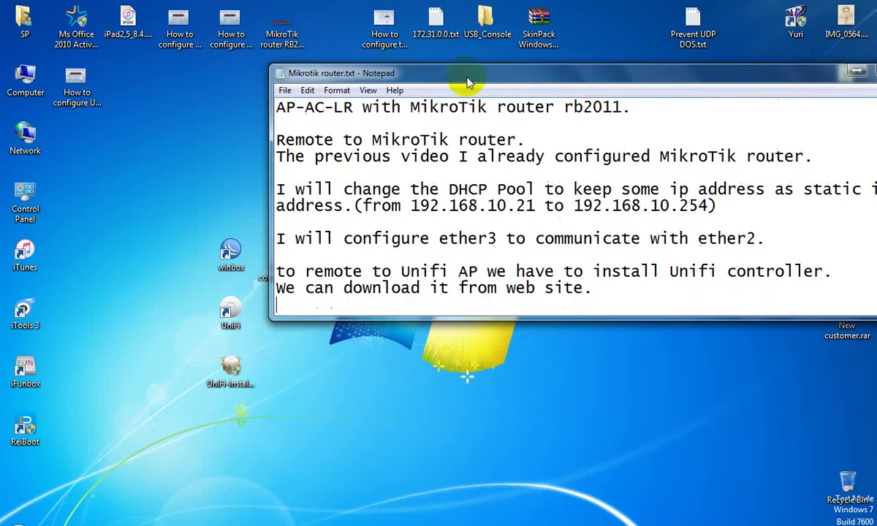
text(After)
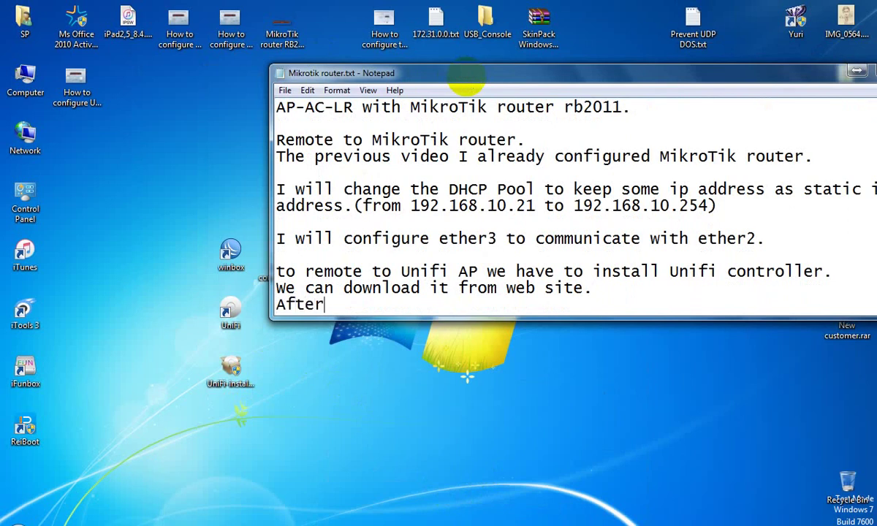
text( install)
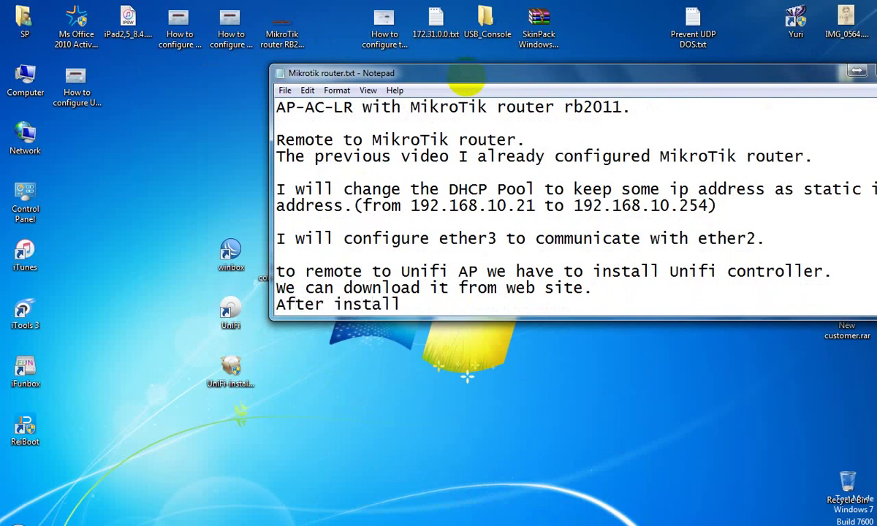
text(ation we)
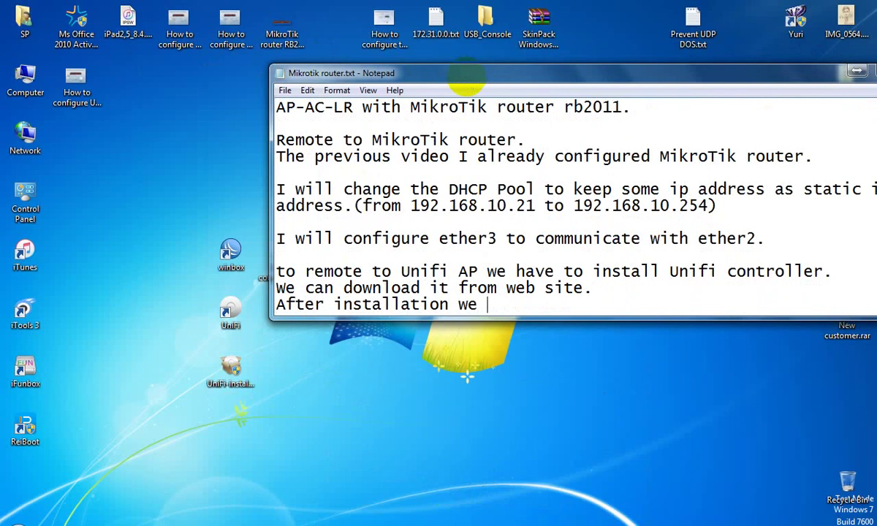
text( will this )
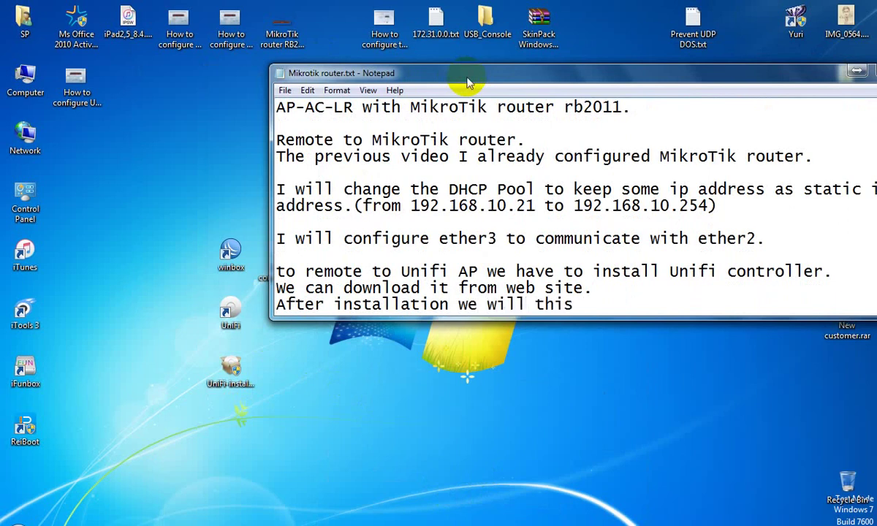
text(icon.)
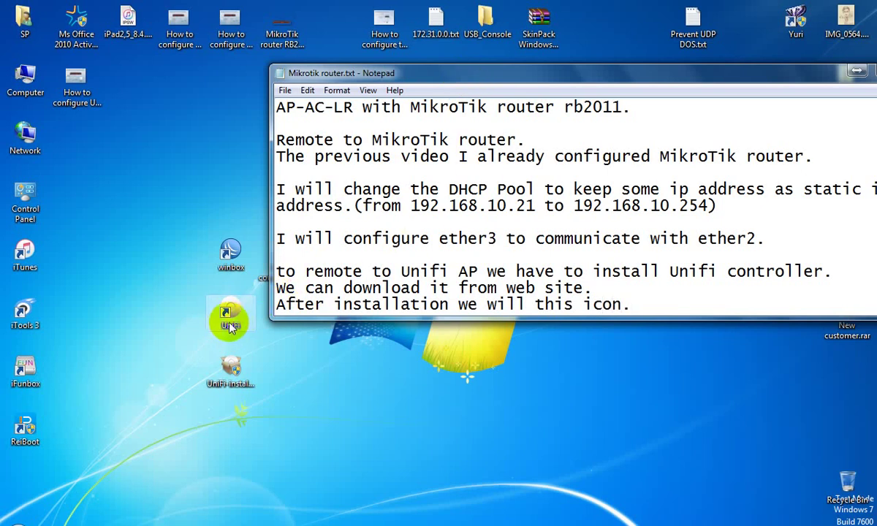
drag(801, 82, 698, 91)
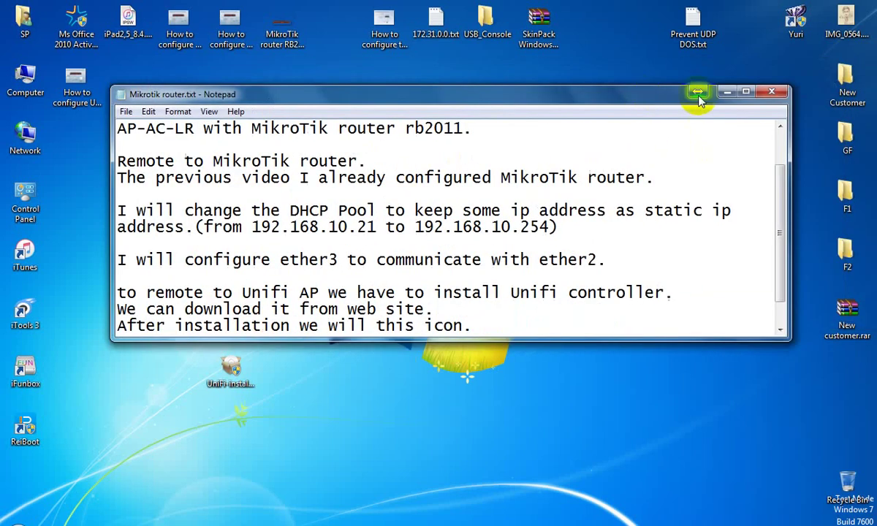
click(723, 90)
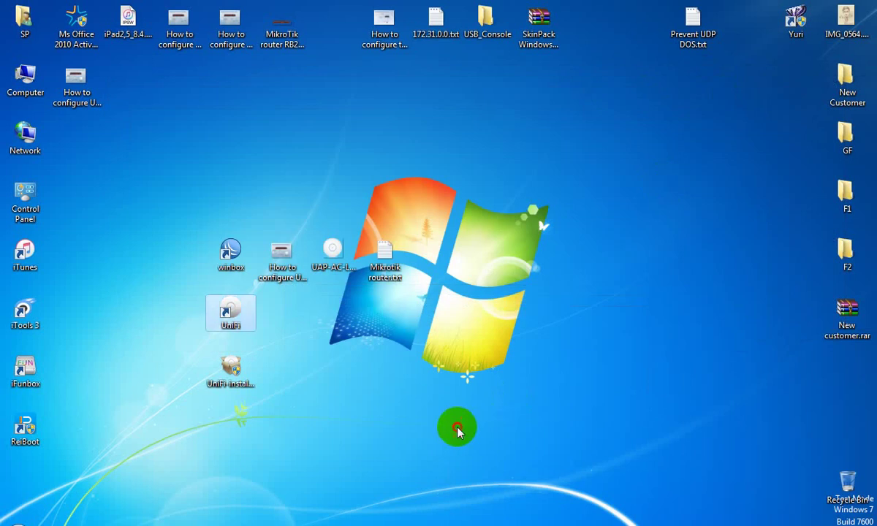
Step: Launch UniFi Controller from its desktop shortcut and reposition its window until it reports 5.2.9 started
click(239, 313)
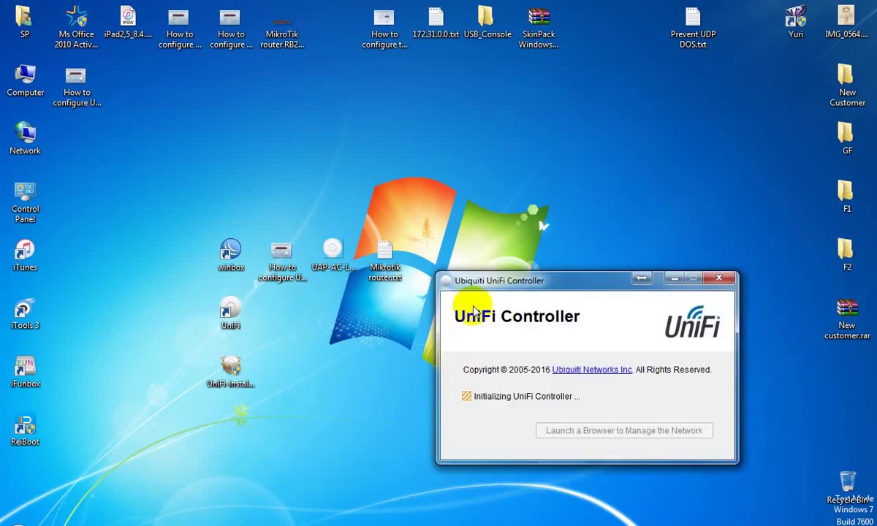
click(537, 287)
drag(537, 287, 421, 171)
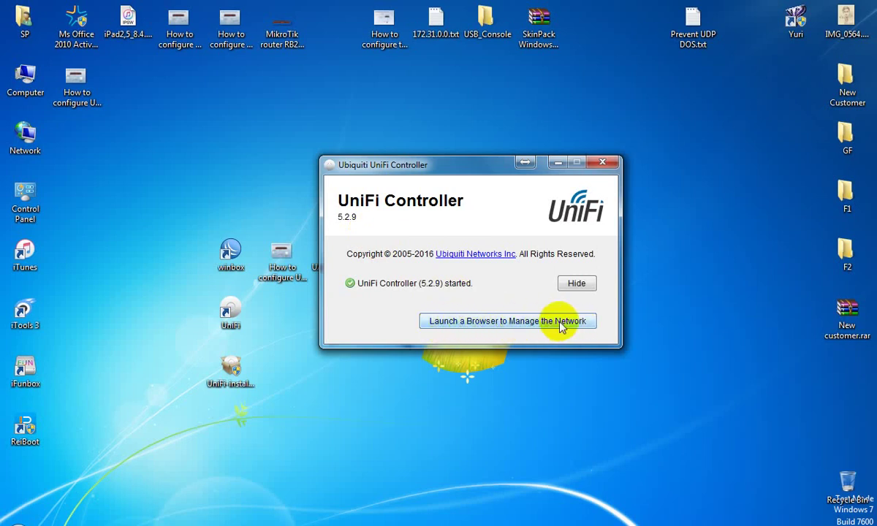
Step: Open the localhost:8443 UniFi sign-in page in Firefox, then raise the Mikrotik router.txt notes above it
click(510, 323)
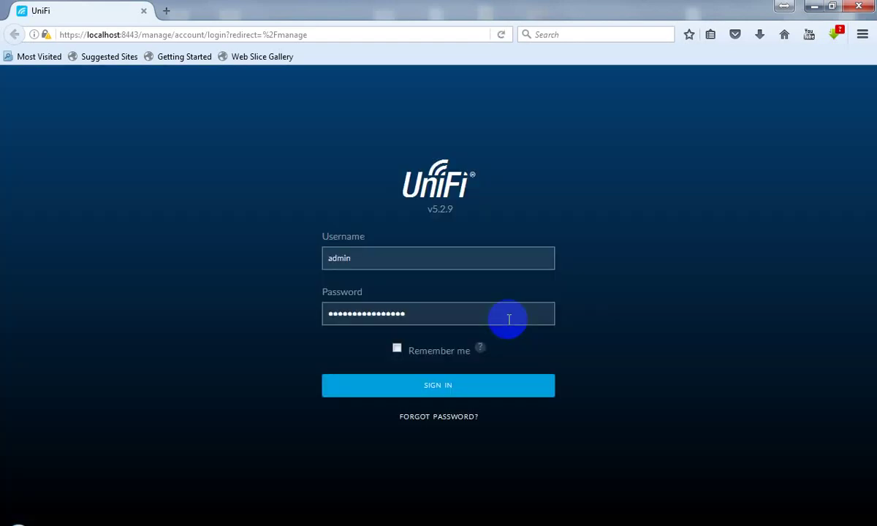
click(400, 263)
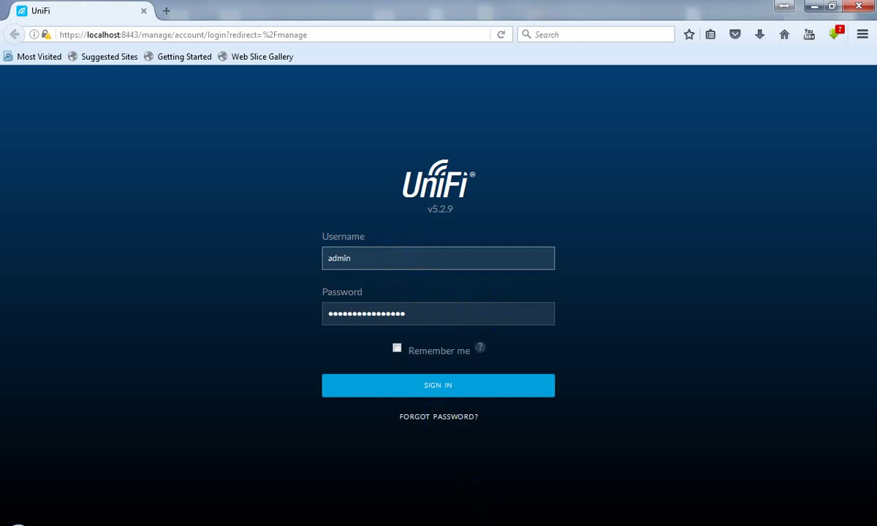
click(490, 502)
drag(415, 96, 415, 43)
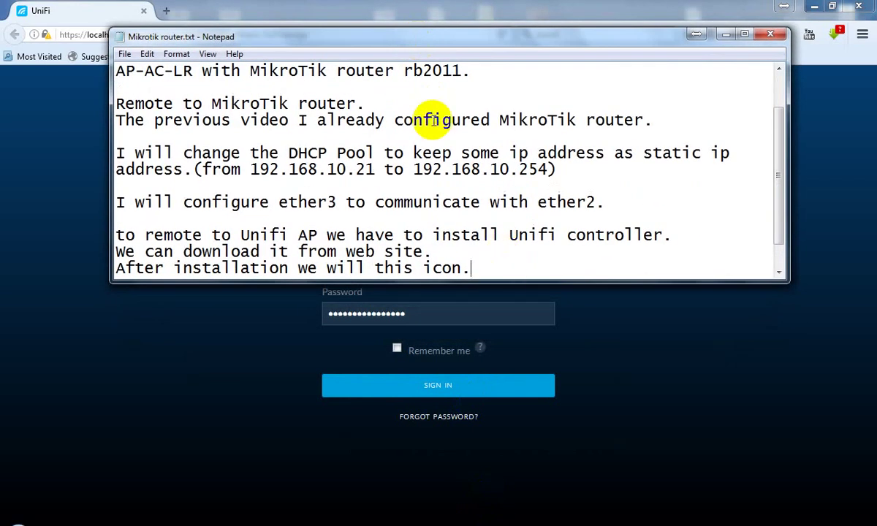
Step: Add the note 'If we login the fist time, we have to create user name and password' and minimize Notepad
mouse_move(441, 34)
mouse_down()
mouse_move(431, 6)
mouse_move(441, 4)
mouse_move(434, 32)
mouse_up()
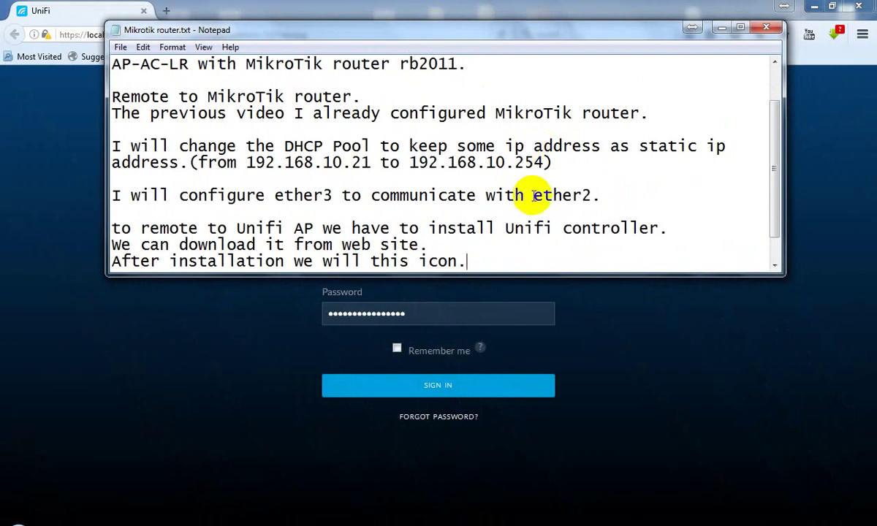
key(Return)
key(Return)
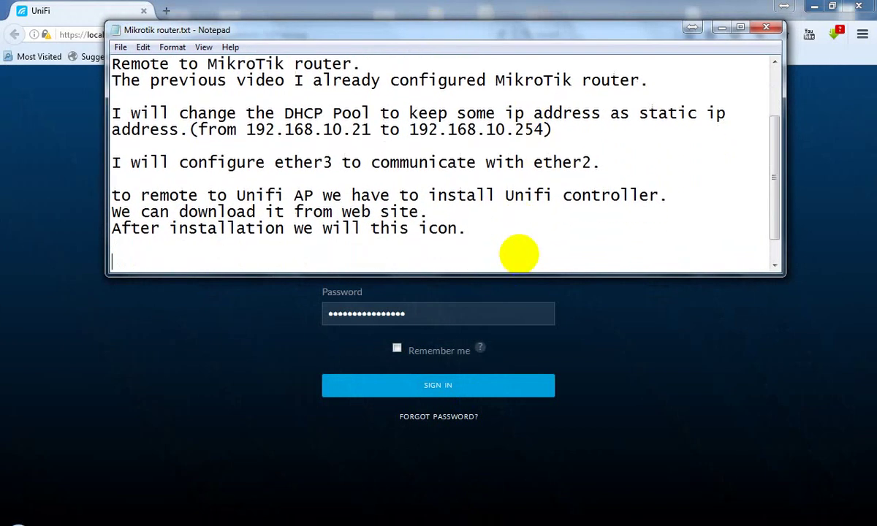
text(If we login)
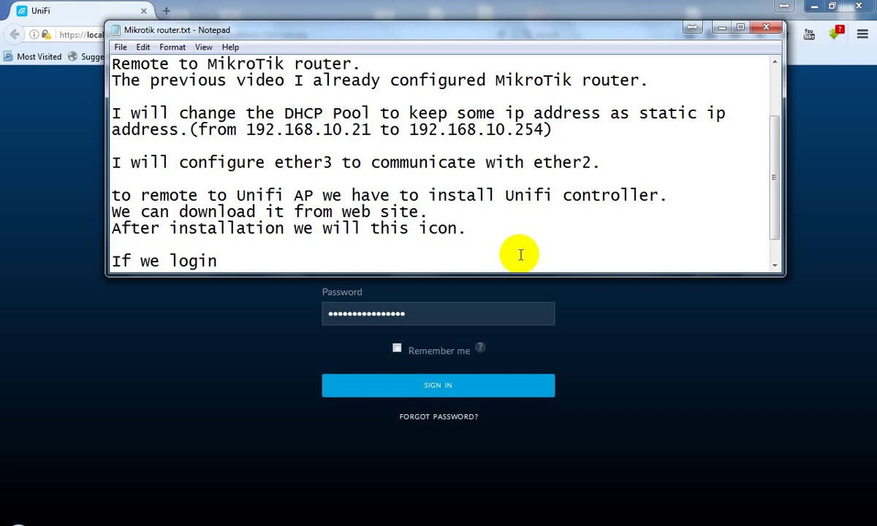
text(the fist time)
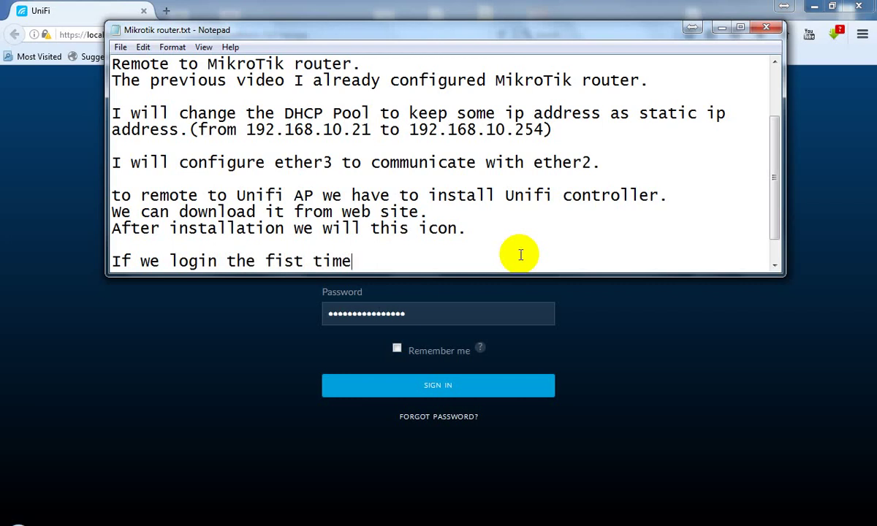
text(, we have to)
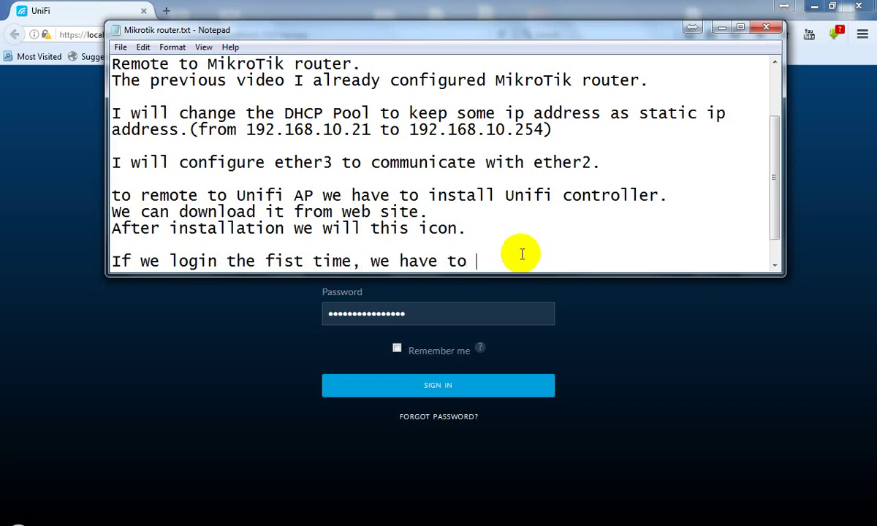
text( assign)
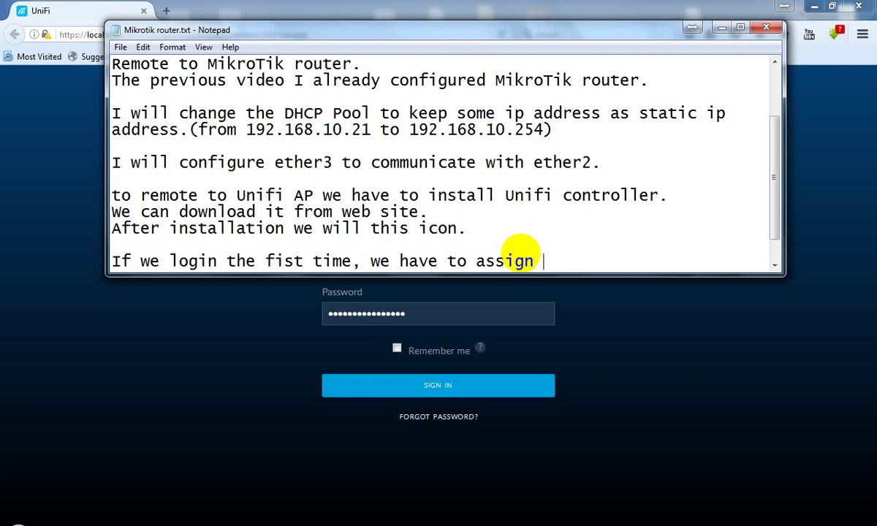
key(BackSpace)
key(BackSpace)
key(BackSpace)
key(BackSpace)
key(BackSpace)
key(BackSpace)
key(BackSpace)
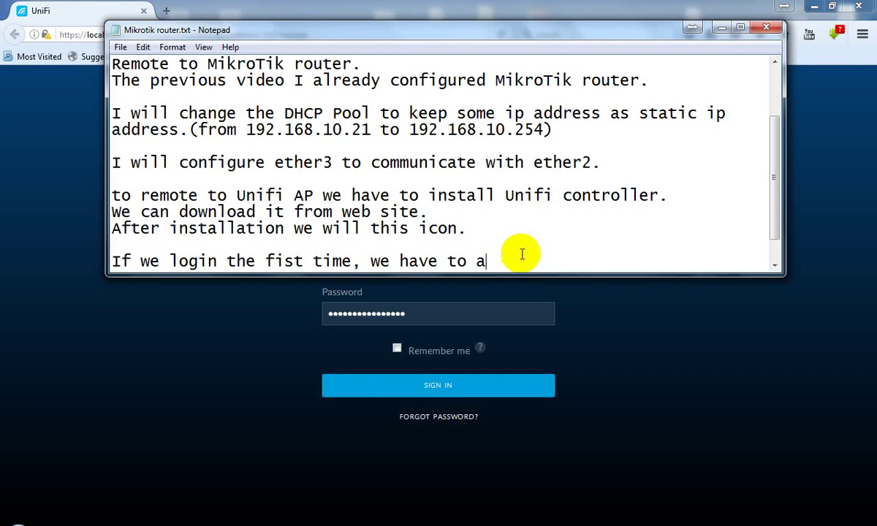
text(creat)
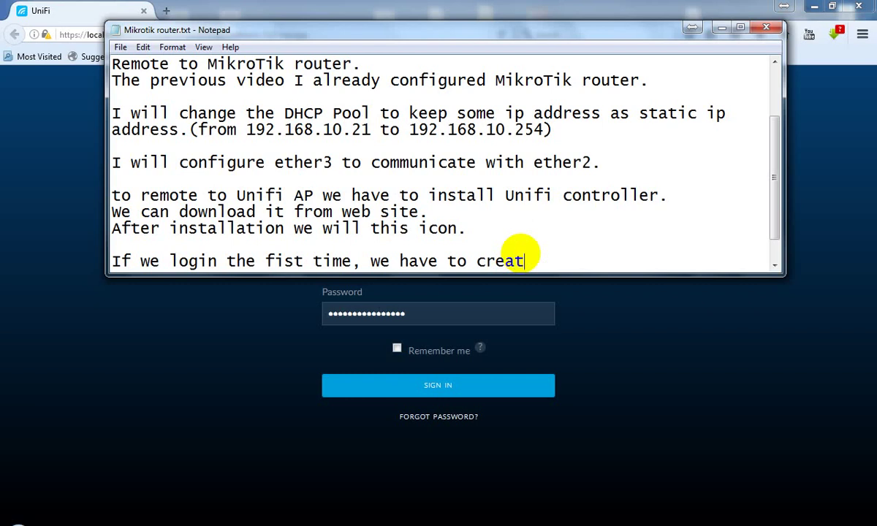
text(e user na)
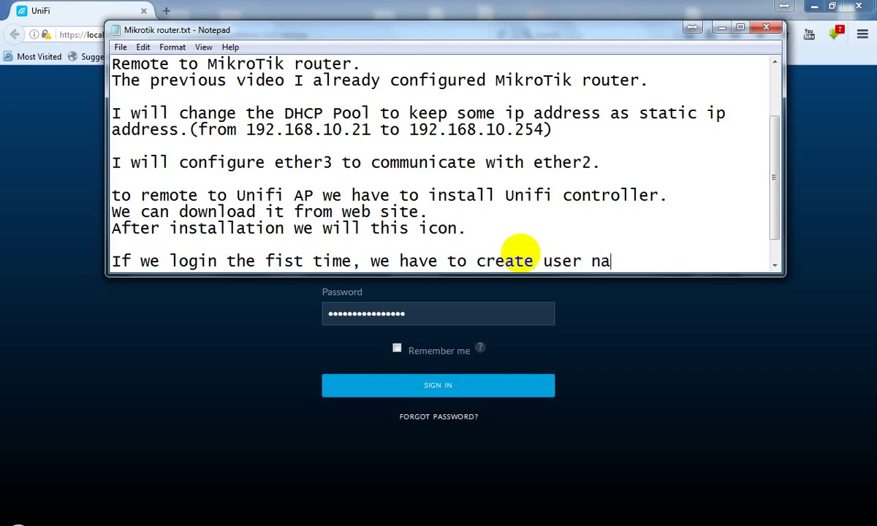
text(me and)
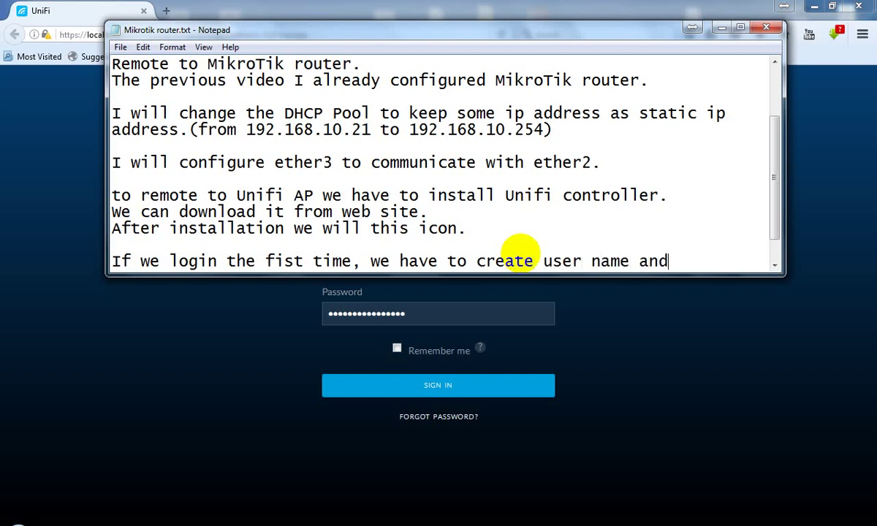
text( password.)
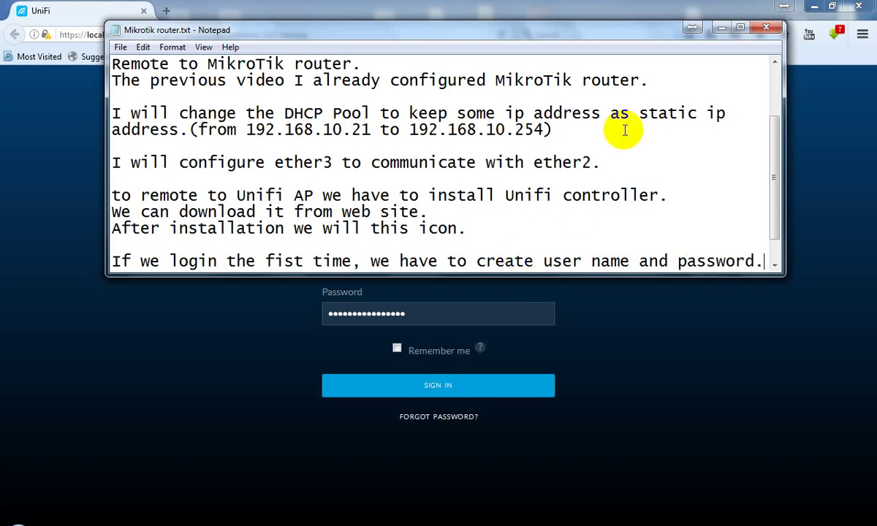
click(722, 28)
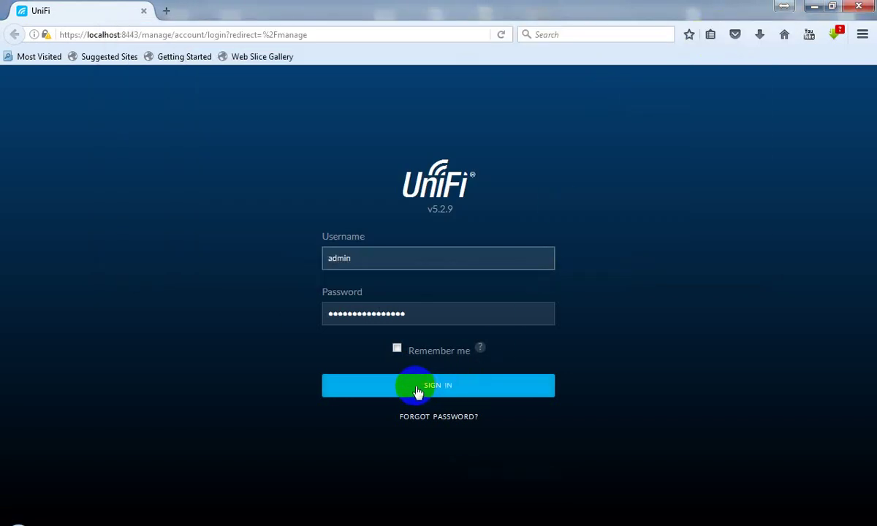
Step: Submit the sign-in, then replace the rejected password with a re-entered one and sign in again
click(436, 385)
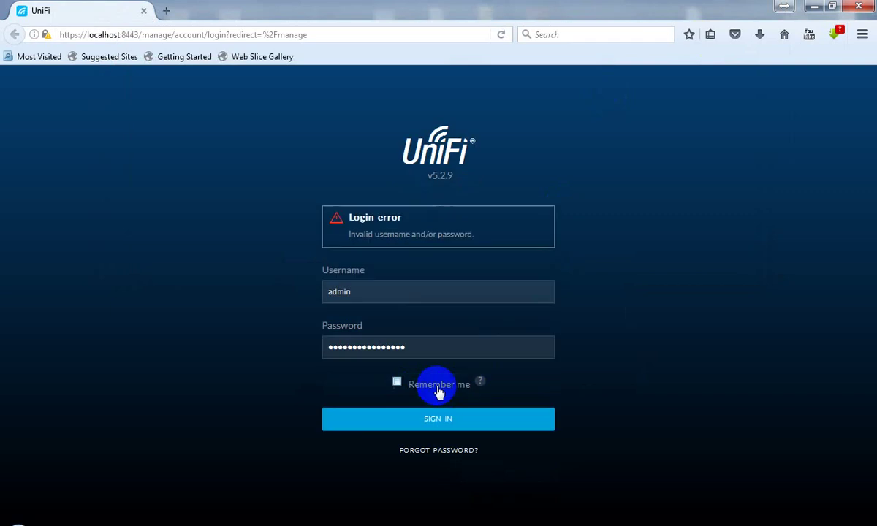
click(423, 348)
drag(424, 348, 313, 348)
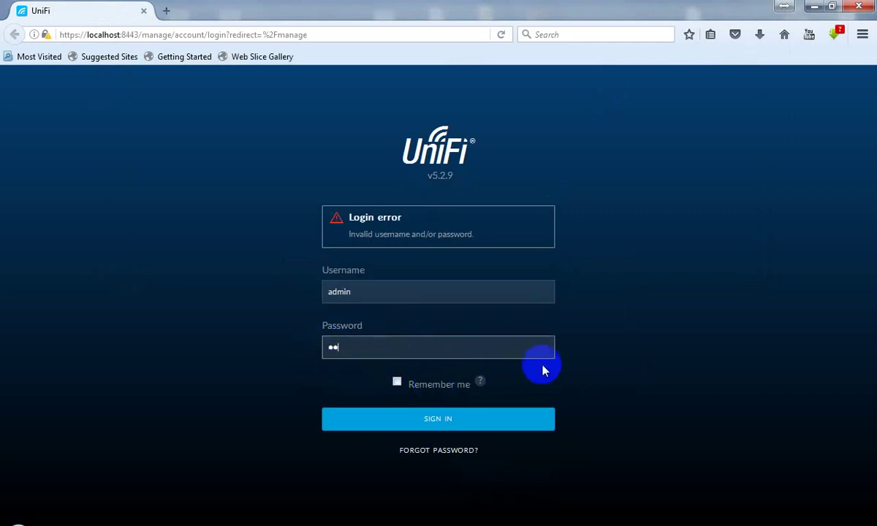
key(Return)
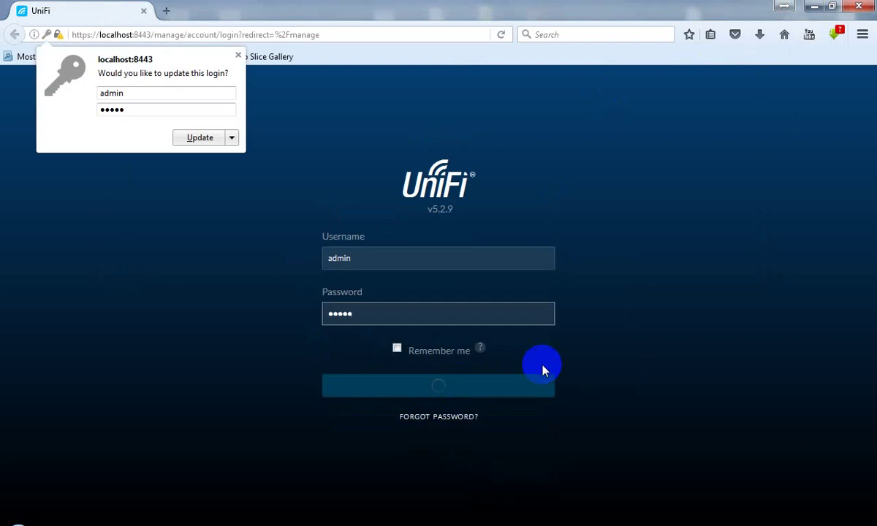
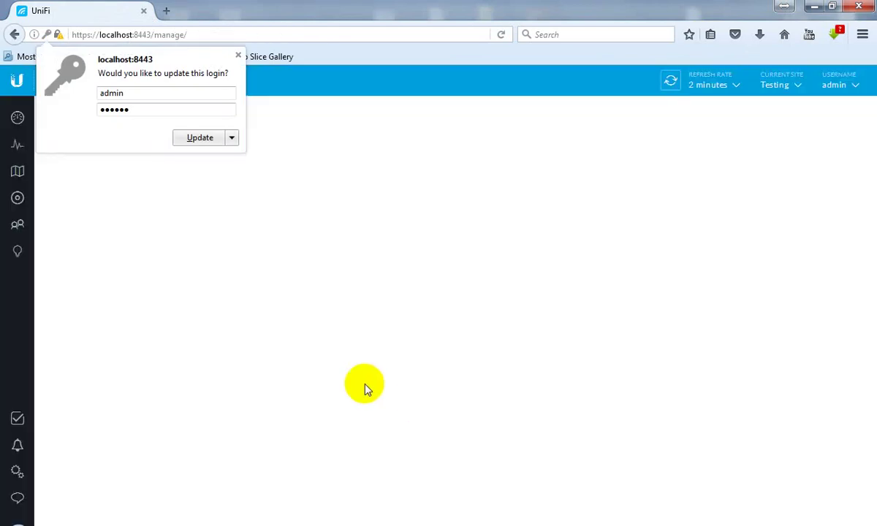
Step: Update the saved controller login in Firefox and let the Testing site dashboard load
click(196, 139)
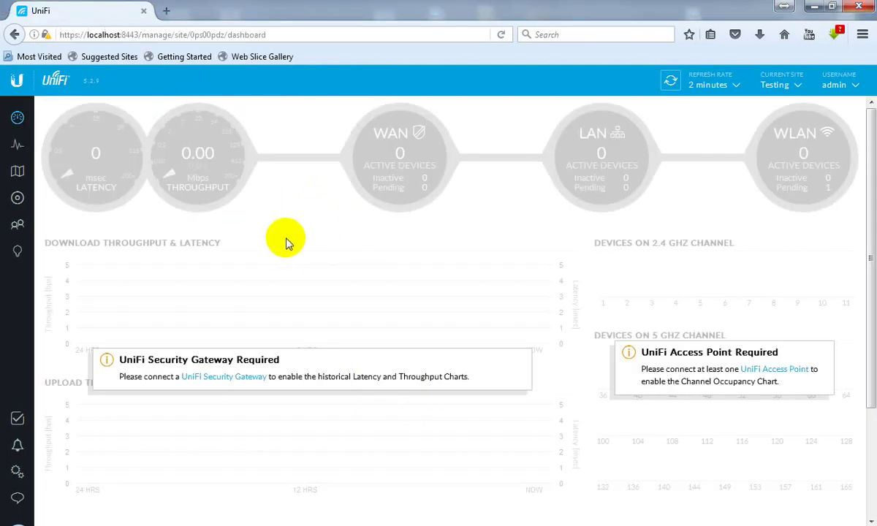
drag(869, 268, 867, 235)
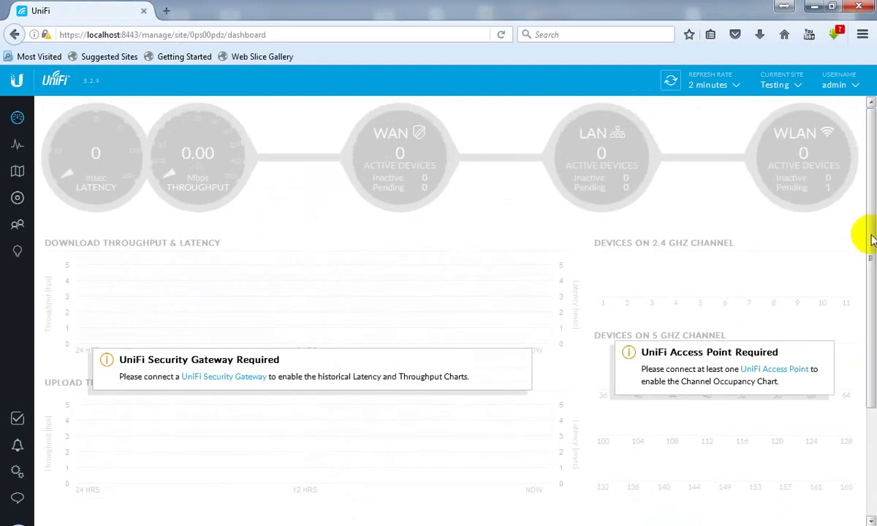
click(19, 200)
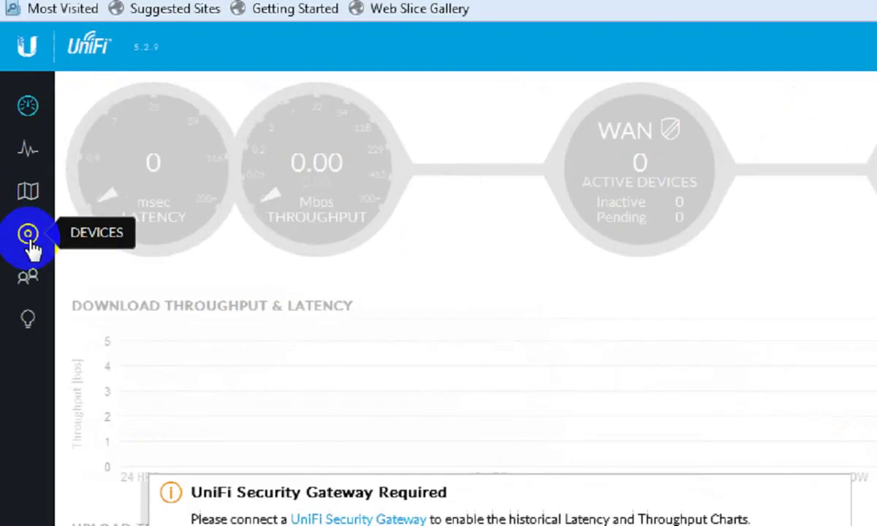
Step: Show the Devices list, minimize the network diagram, and adopt the pending UniFi AP-AC-LR
click(20, 205)
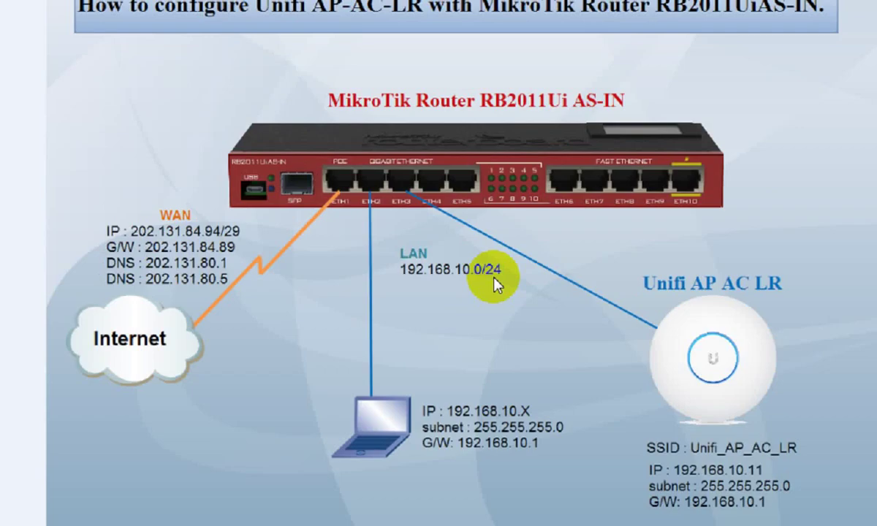
click(803, 16)
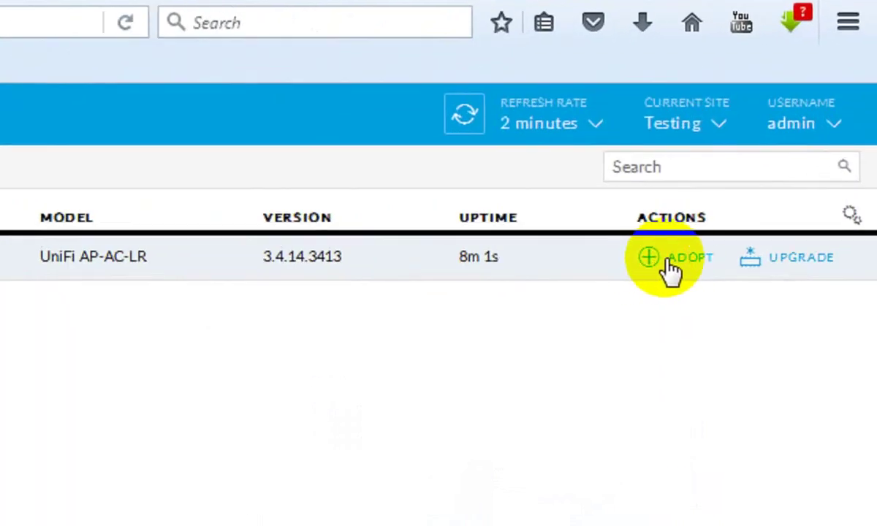
click(778, 153)
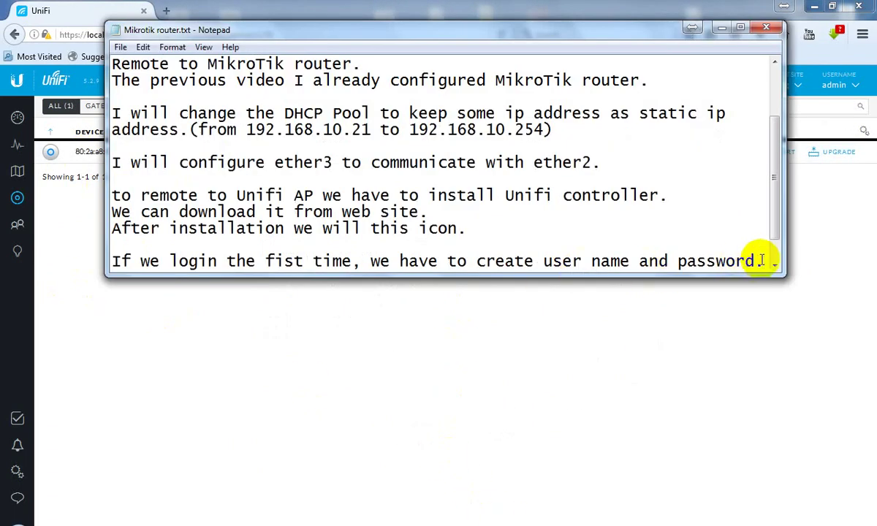
Step: Add the line 'Rename unifi' at the end of Mikrotik router.txt, then minimize Notepad
text(.)
key(Return)
key(Return)
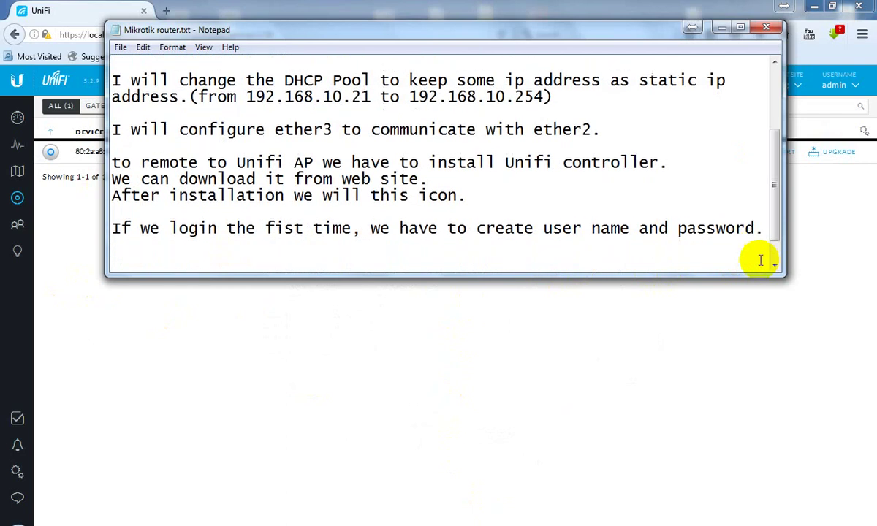
text(Reman)
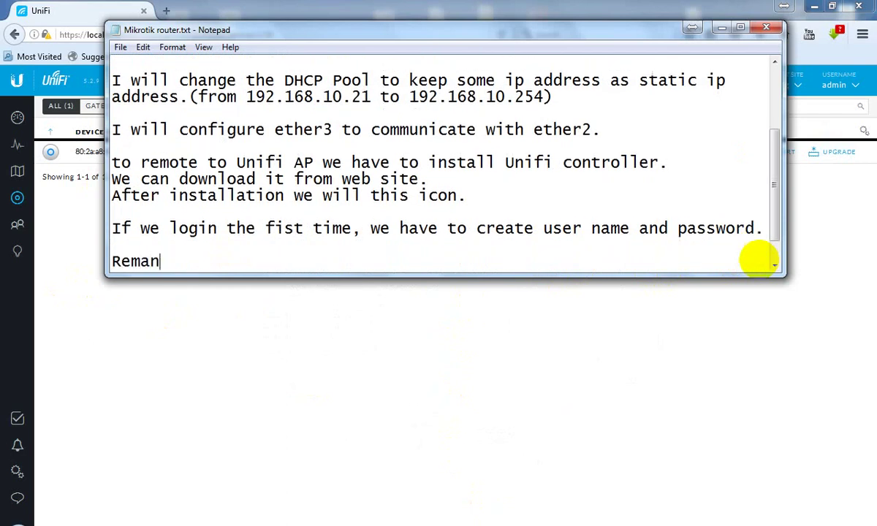
key(BackSpace)
key(BackSpace)
key(BackSpace)
text(name unifi)
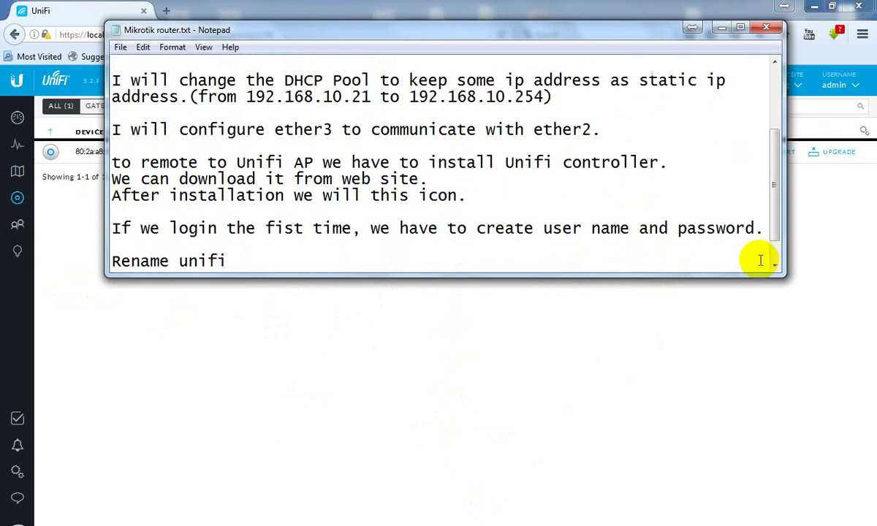
click(721, 27)
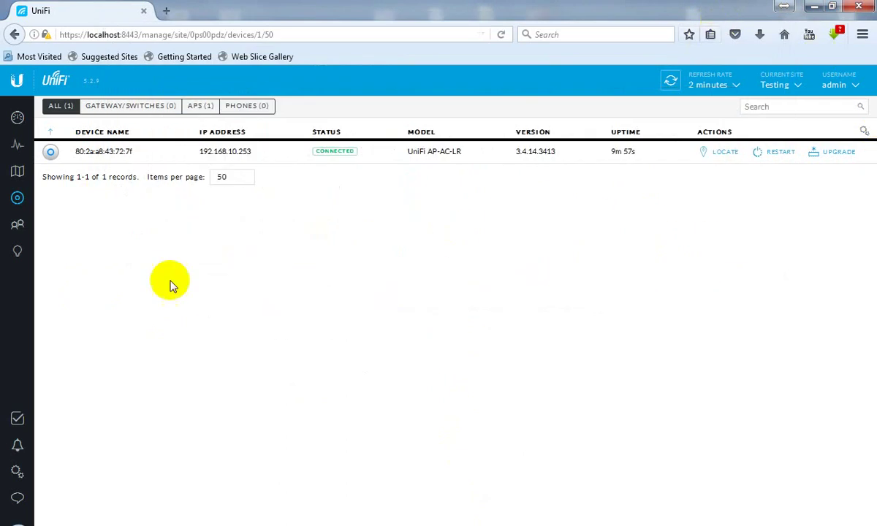
Step: Set the AP-AC-LR's alias to Unifi_01 in its Configuration settings and save
click(93, 158)
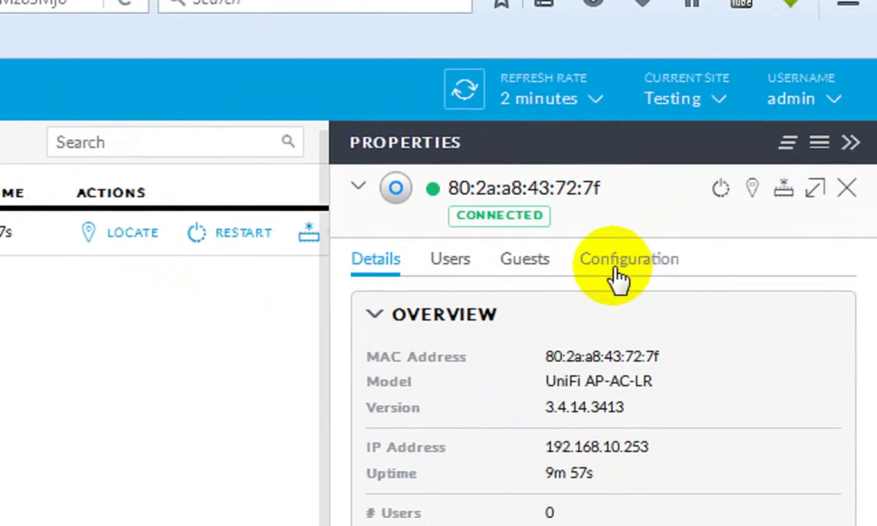
click(749, 172)
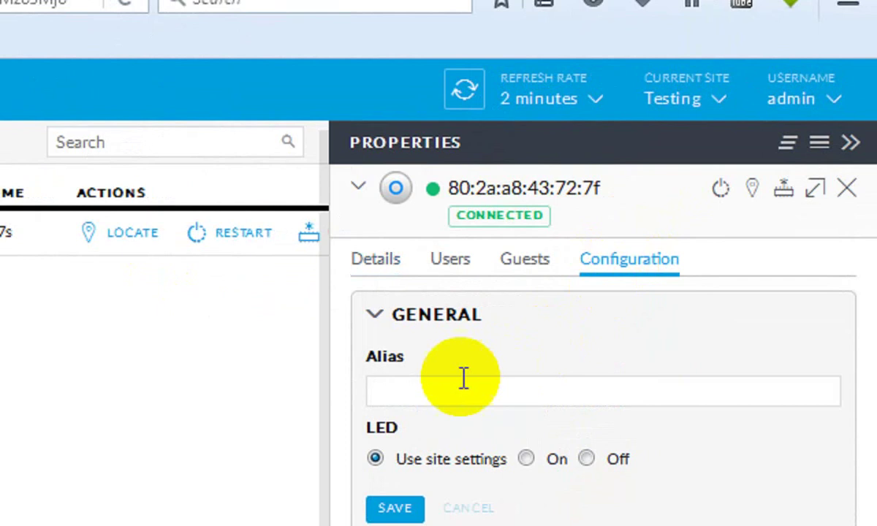
click(413, 392)
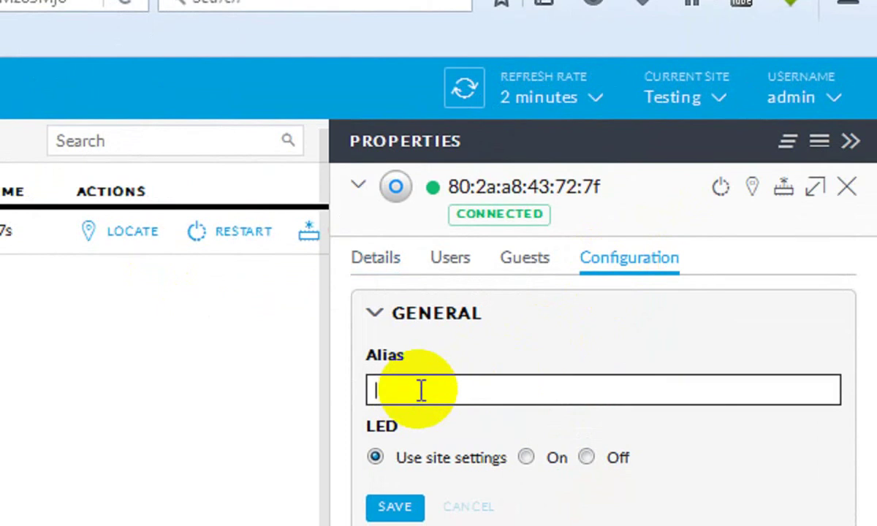
text(Uni)
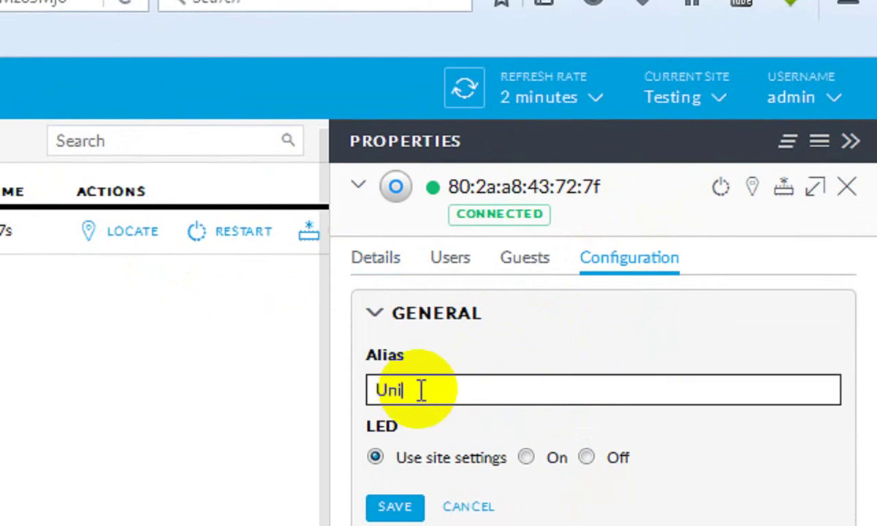
text(fi_01)
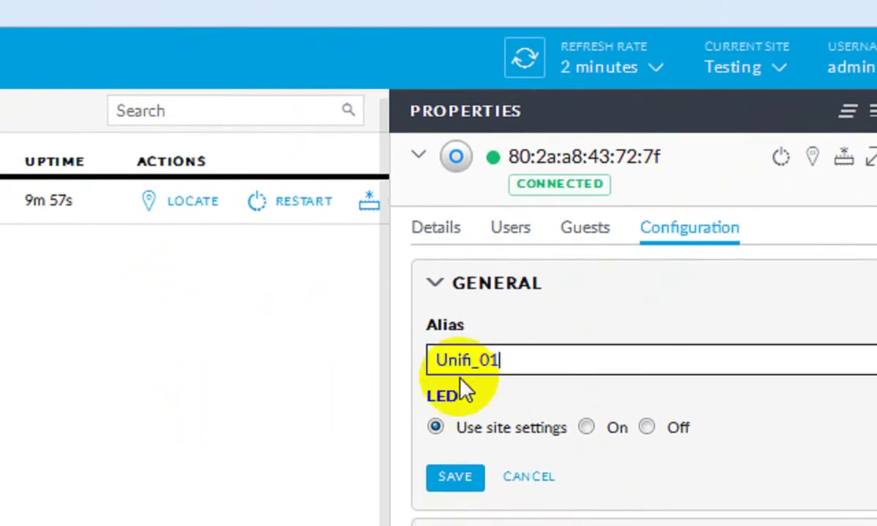
click(394, 508)
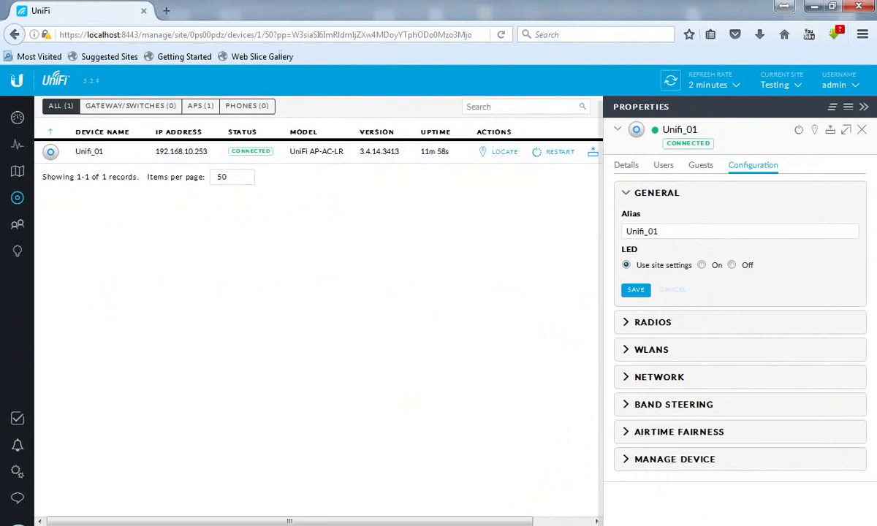
Step: Append 'change ip address' below 'Rename unifi' in the router notes, then minimize Notepad
key(alt+Tab)
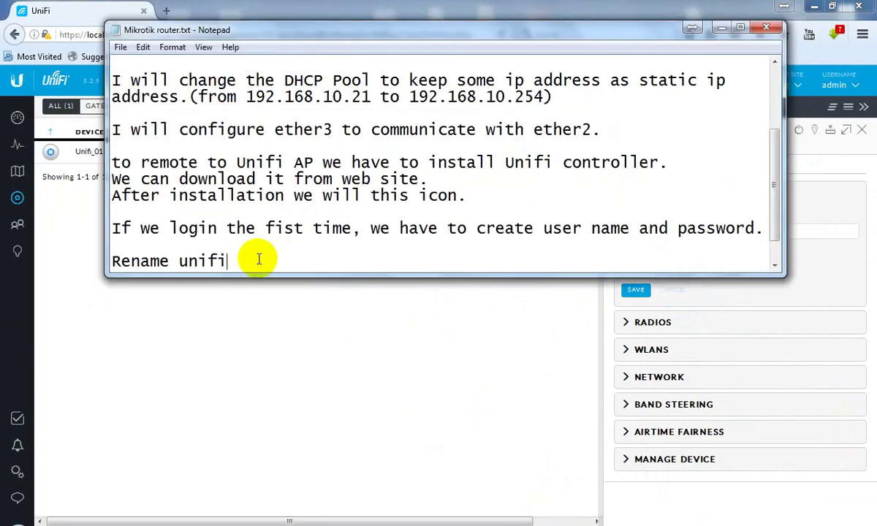
key(Return)
text(change ip)
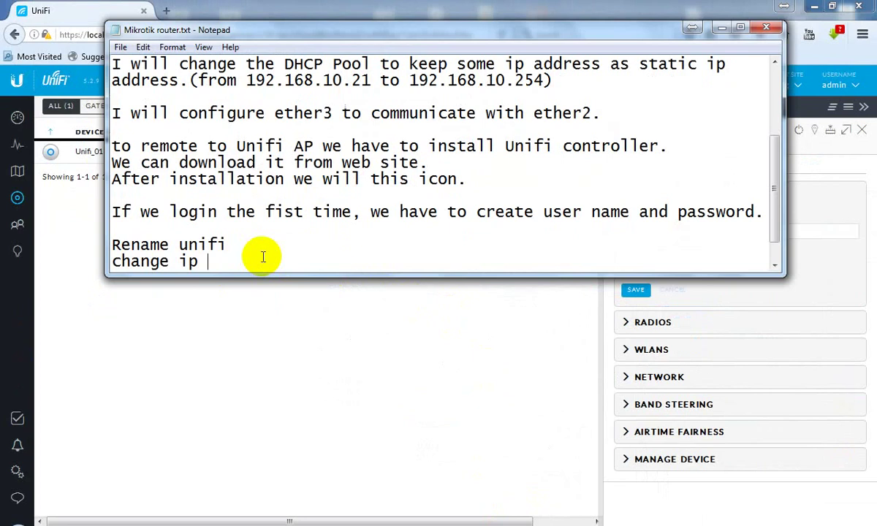
text(address)
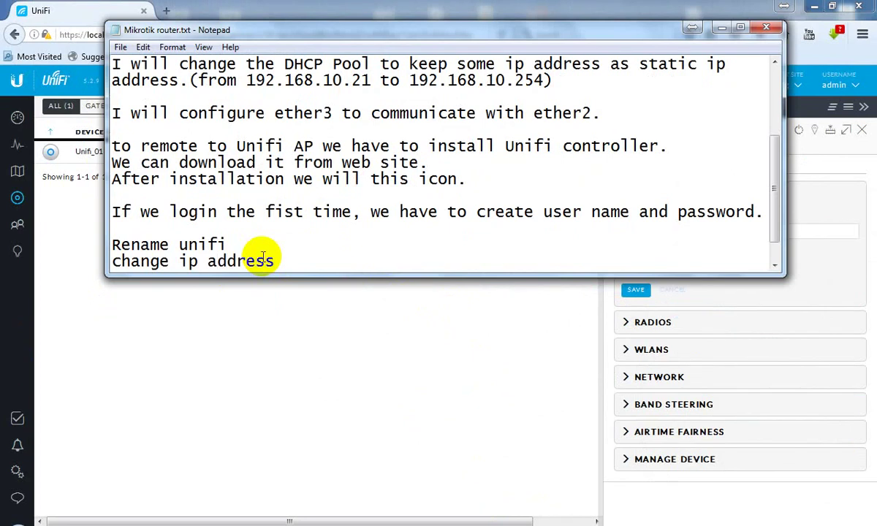
click(721, 27)
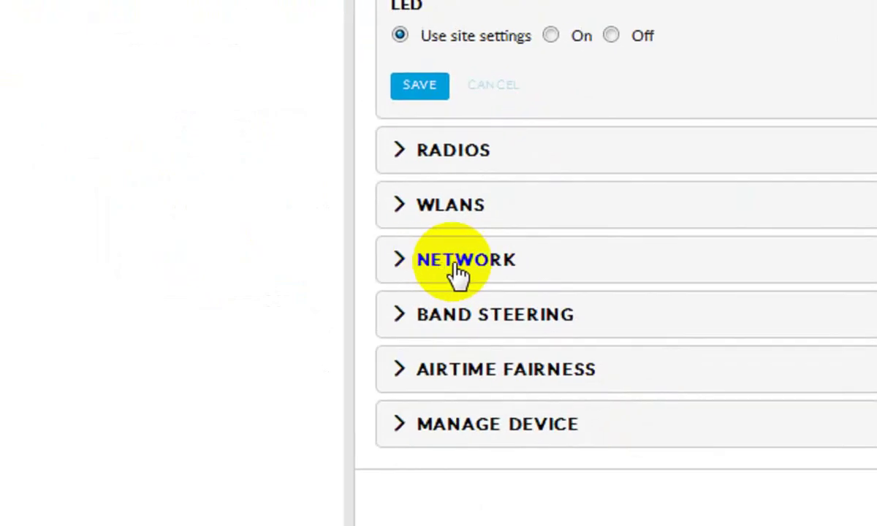
Step: Switch Unifi_01 to Static IP with subnet mask 255.255.255.0 and gateway 192.168.10.1
click(456, 272)
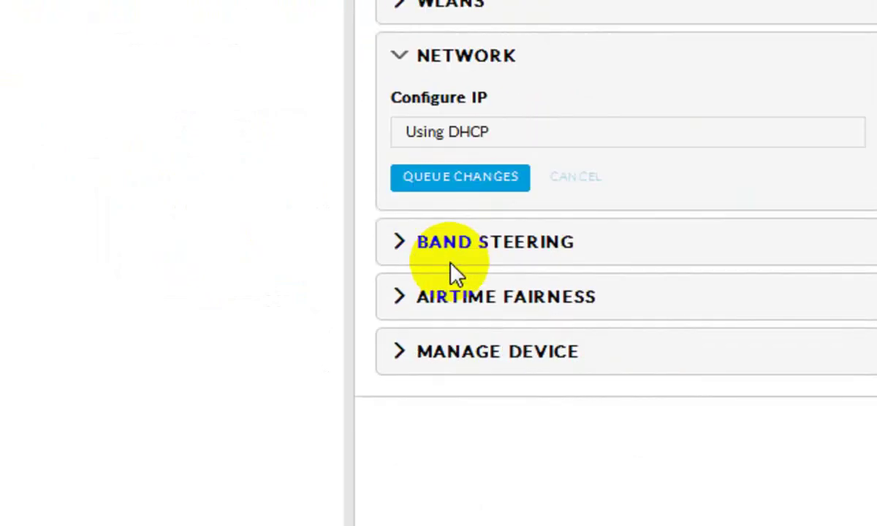
click(505, 136)
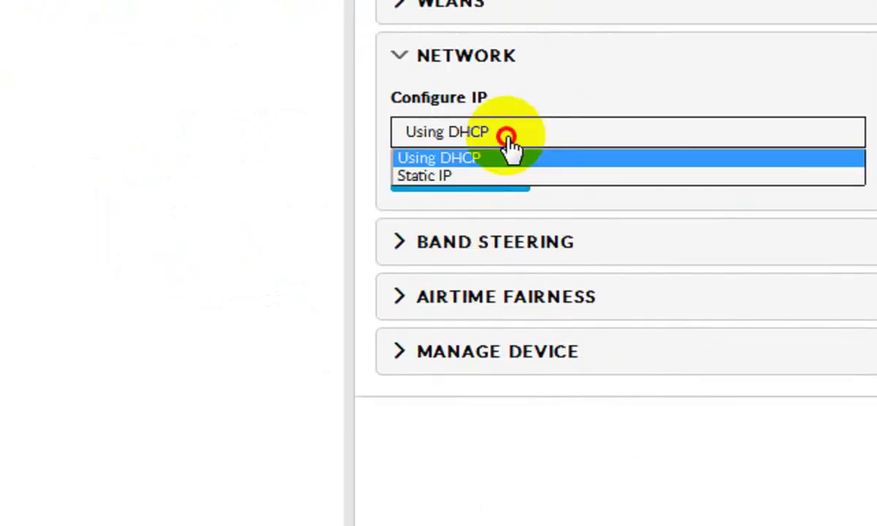
click(454, 180)
click(542, 203)
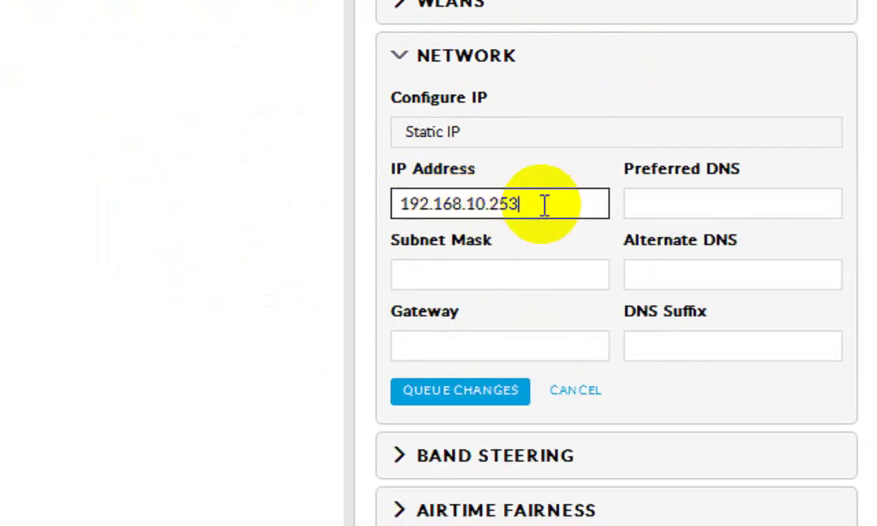
key(BackSpace)
key(BackSpace)
key(BackSpace)
text(1)
click(519, 282)
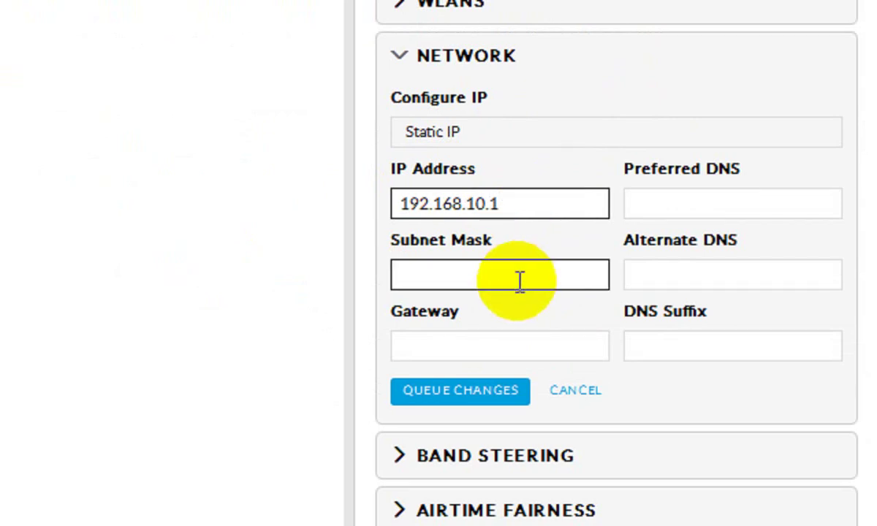
text(2)
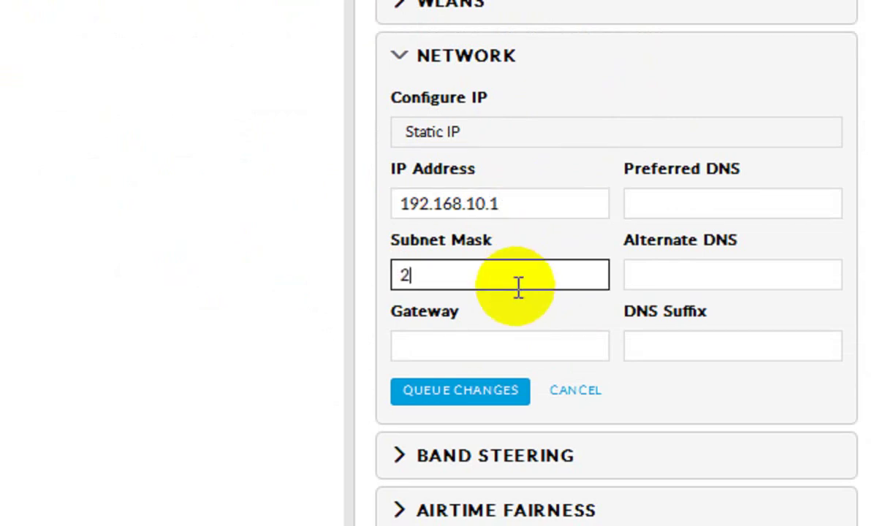
text(55.255.255.)
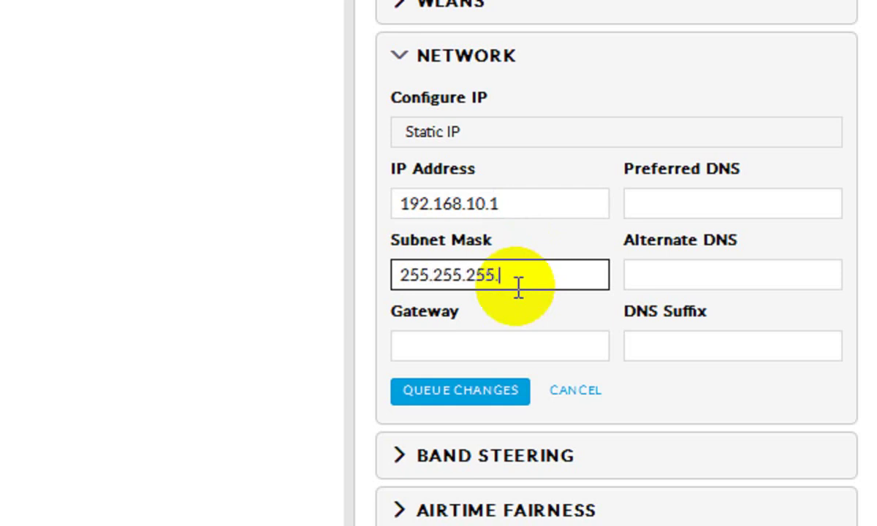
text(0)
click(501, 339)
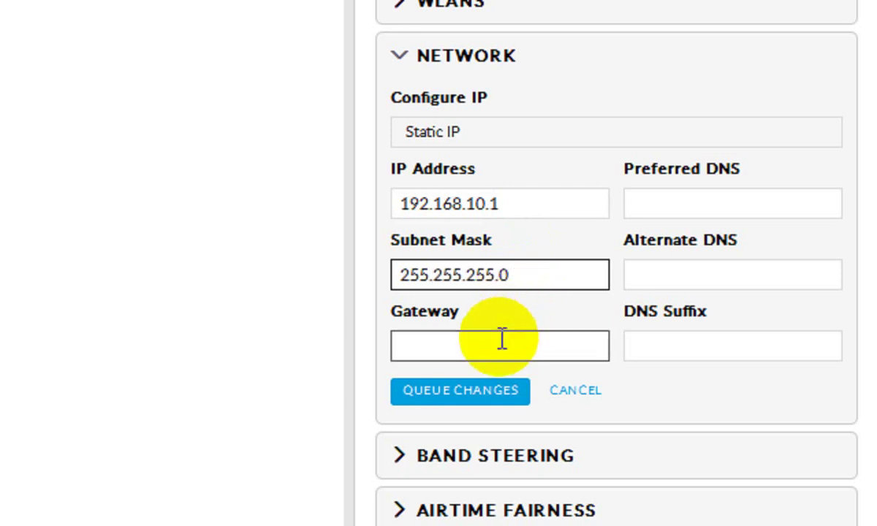
text(192)
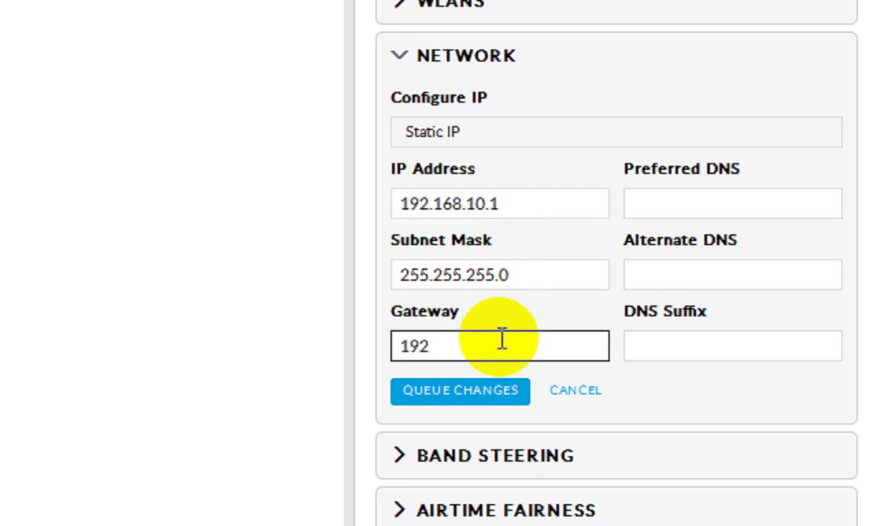
text(.168.10.1)
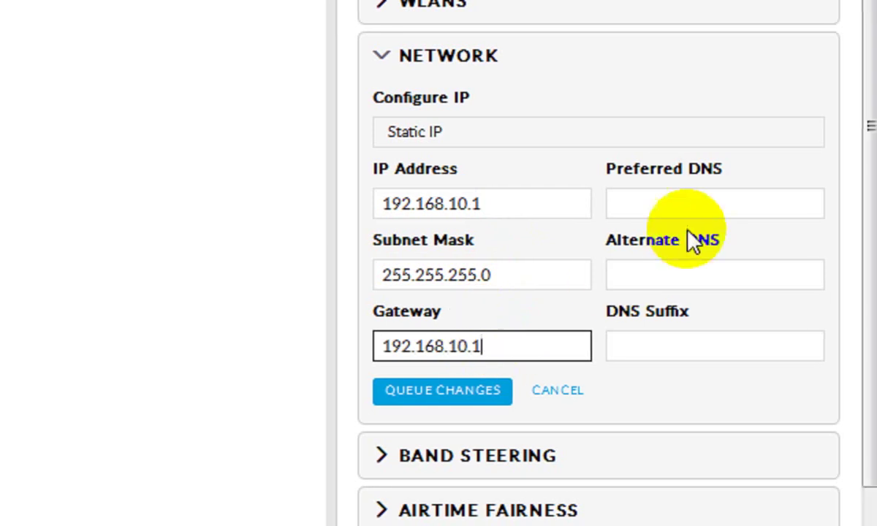
Step: Enter DNS servers 202.131.80.1 and 202.131.80.5 and set the IP address to 192.168.10.11
click(682, 206)
text(202)
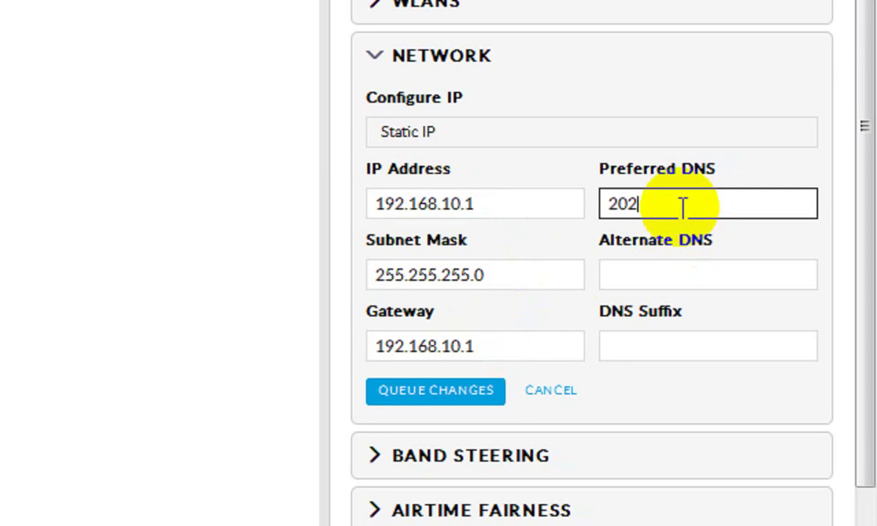
text(.131.80.1)
click(652, 274)
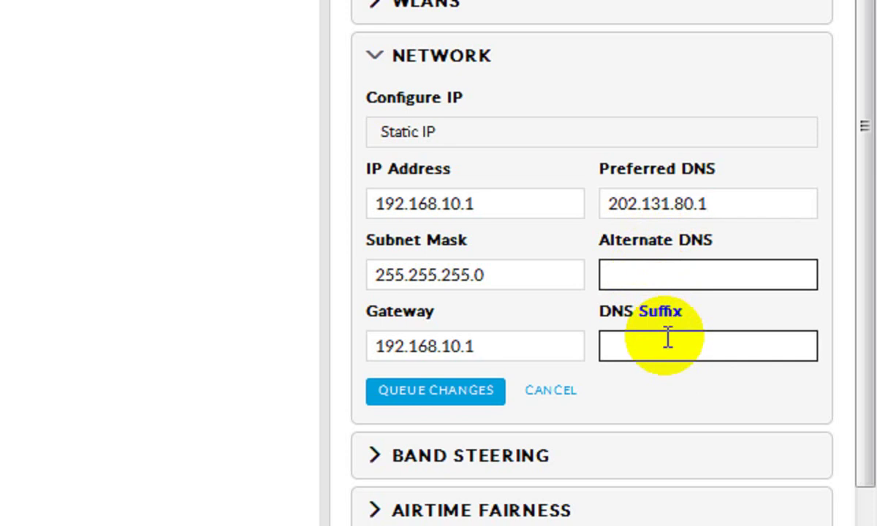
text(202.1)
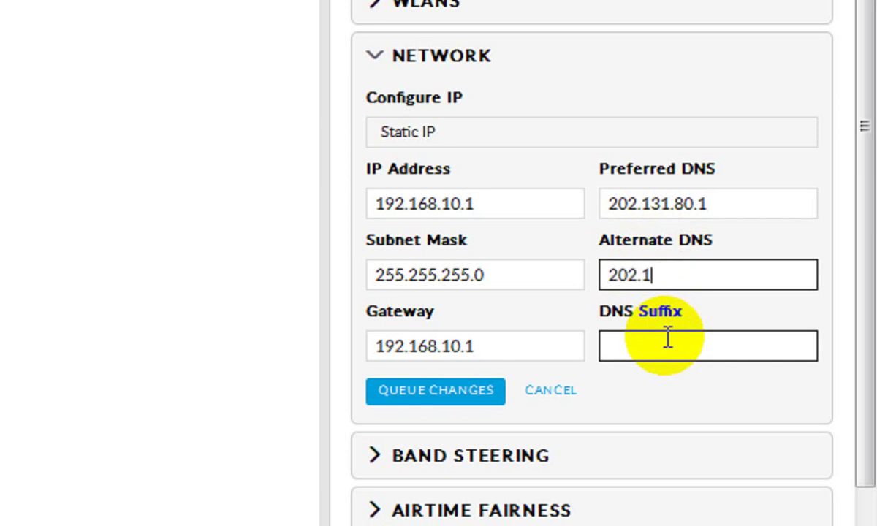
text(31.80)
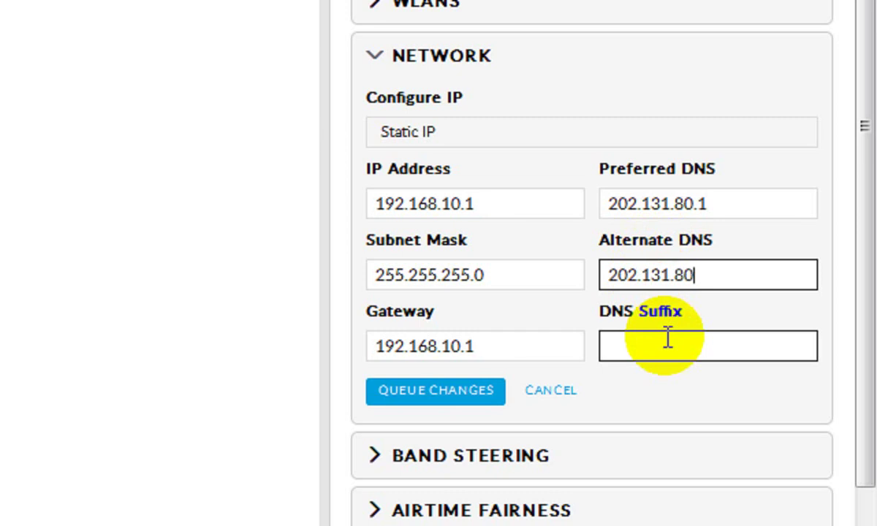
text(.5)
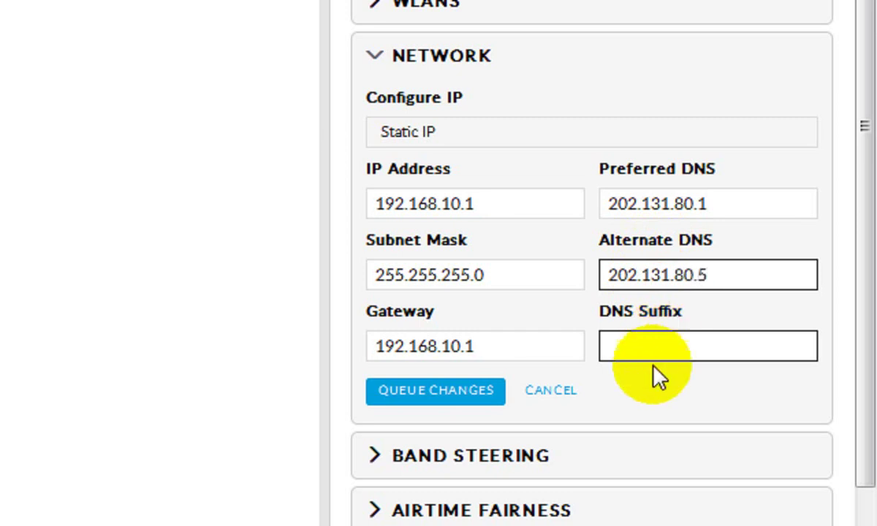
click(484, 205)
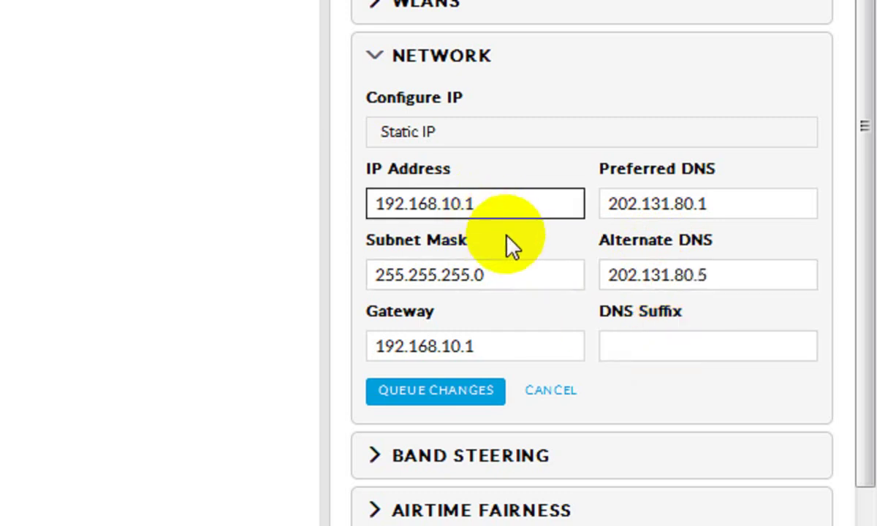
text(1)
drag(497, 212, 369, 198)
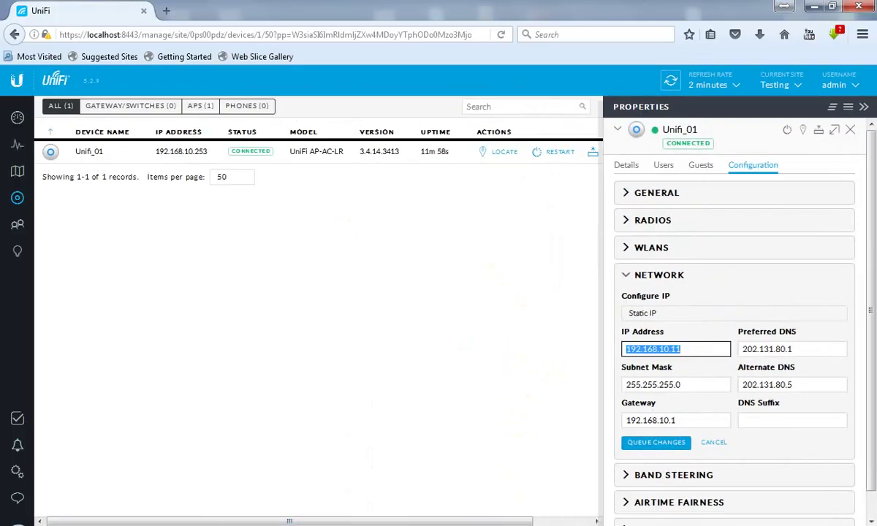
key(alt+Tab)
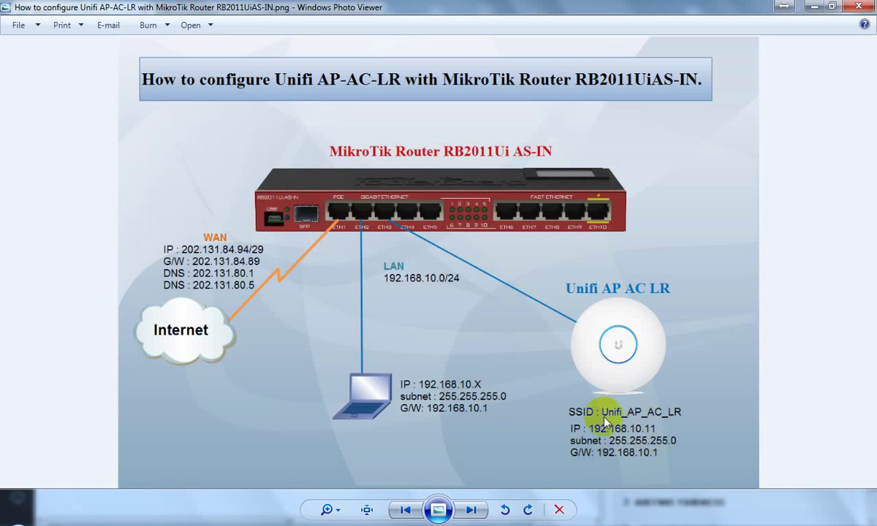
Step: In WinBox, check IP Addresses for LAN 192.168.10.1/24 on ether2_LAN, then minimize WinBox
click(367, 515)
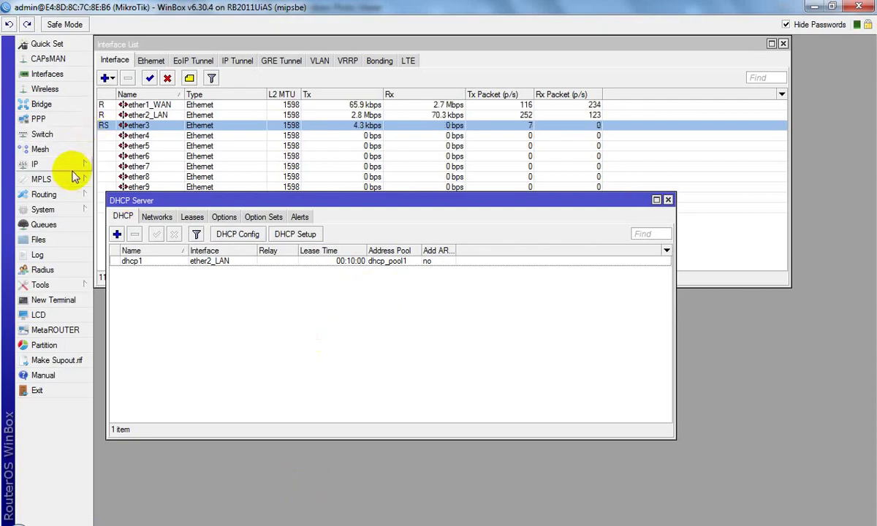
click(72, 169)
click(130, 198)
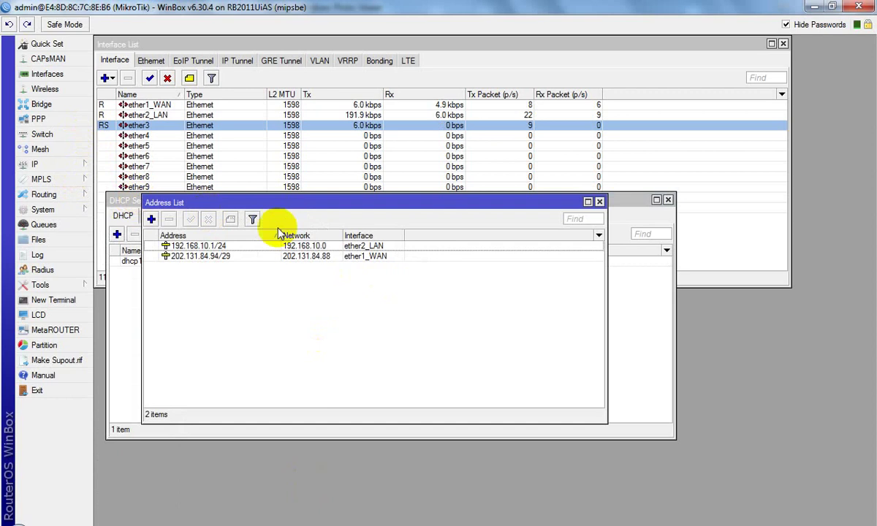
click(212, 245)
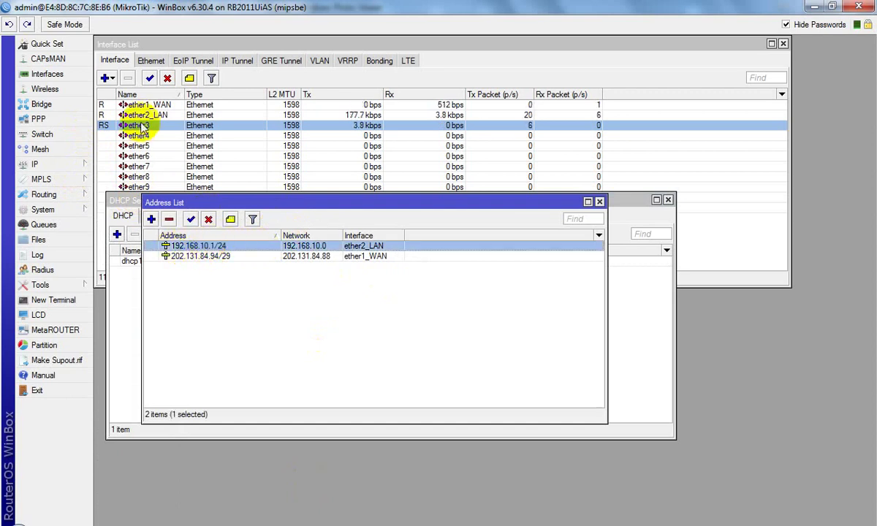
click(815, 6)
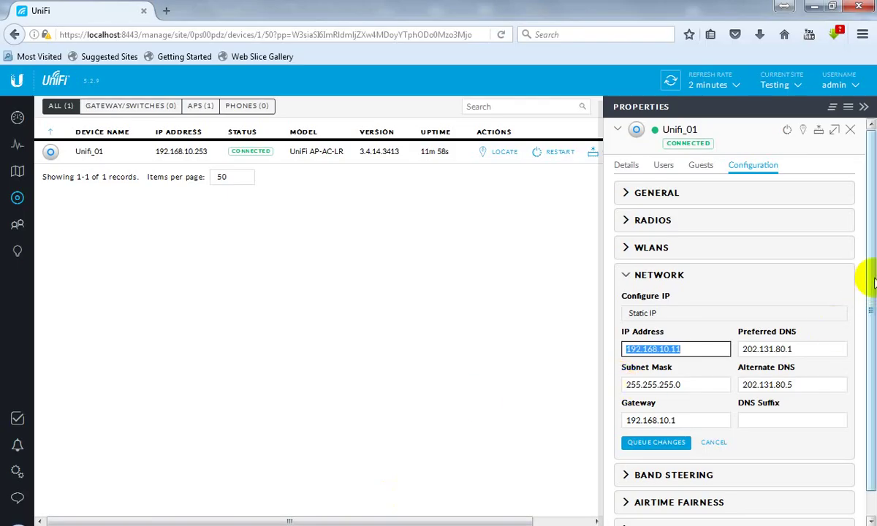
Step: Queue and apply all pending changes, then refresh until Unifi_01 shows connected at 192.168.10.11
drag(873, 284, 866, 360)
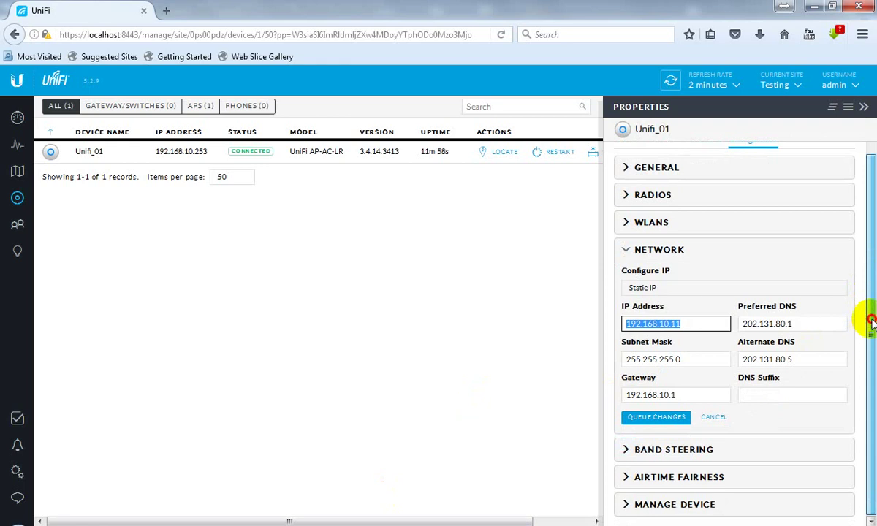
click(648, 422)
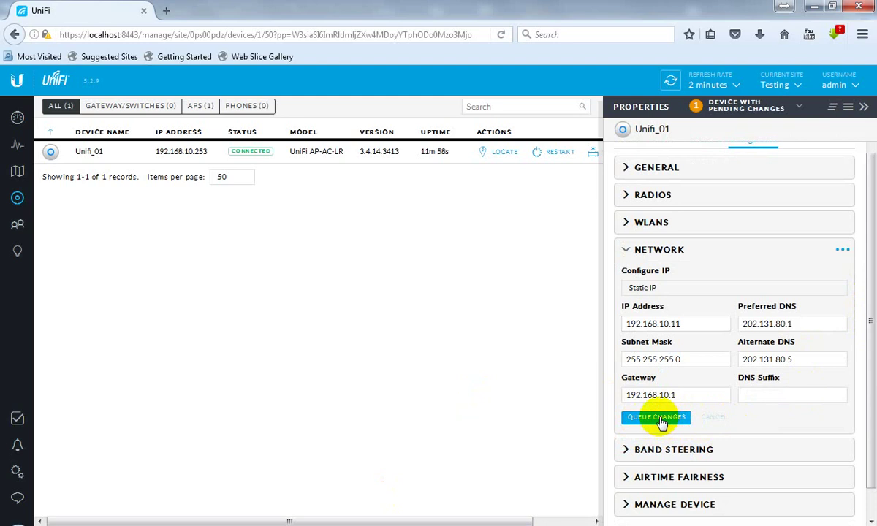
click(738, 111)
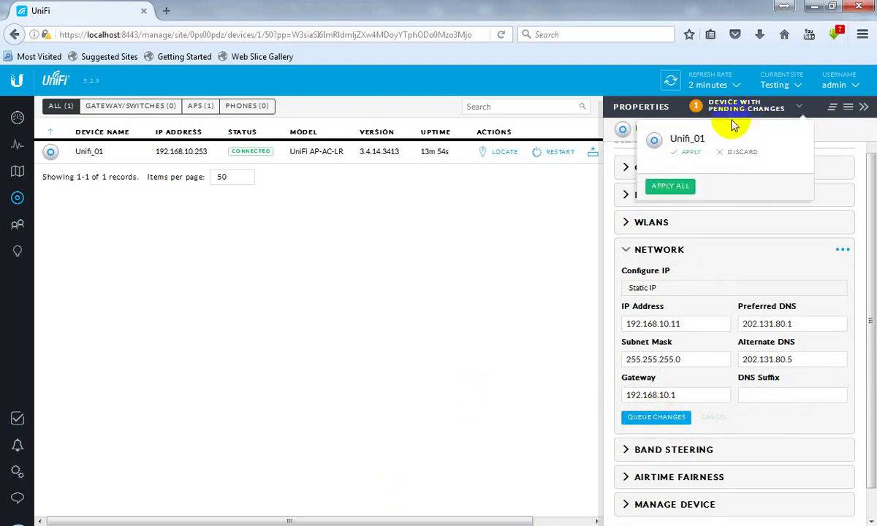
click(672, 186)
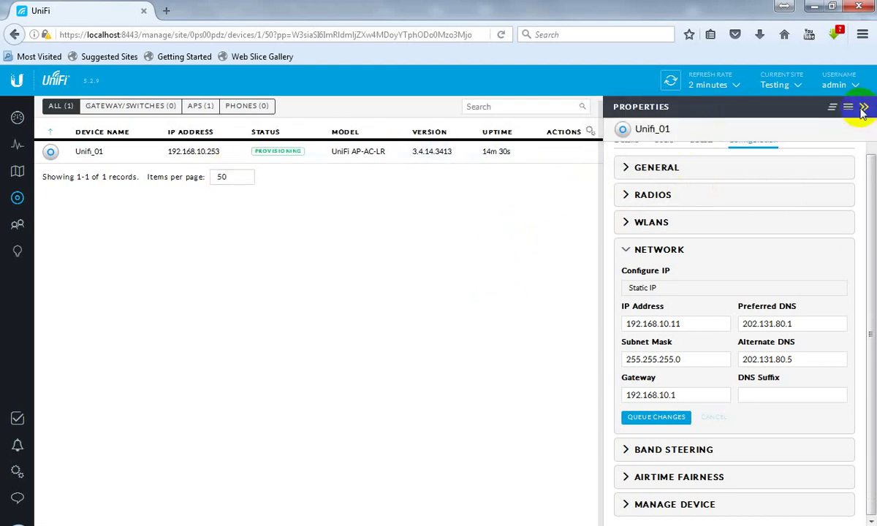
click(861, 107)
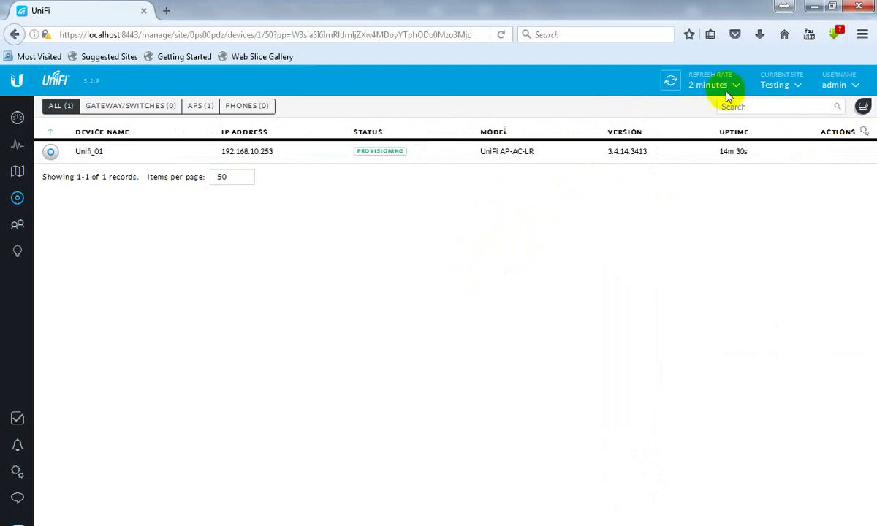
click(671, 82)
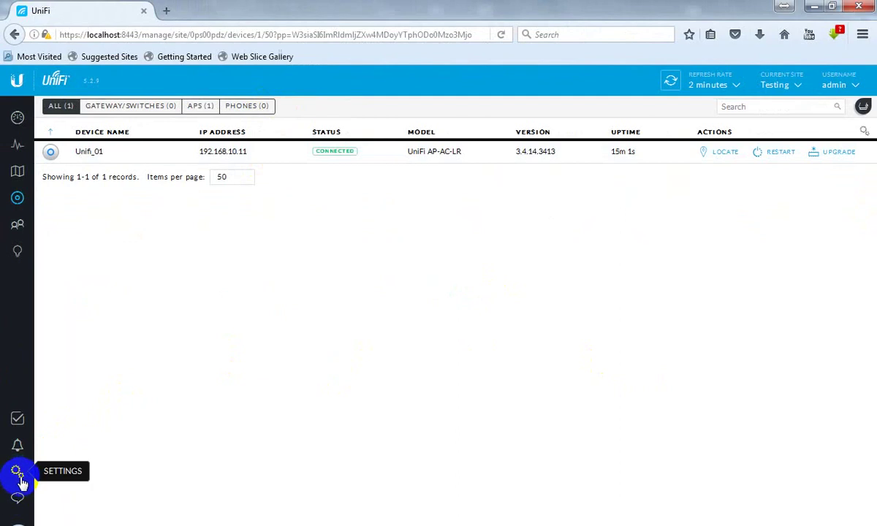
click(19, 475)
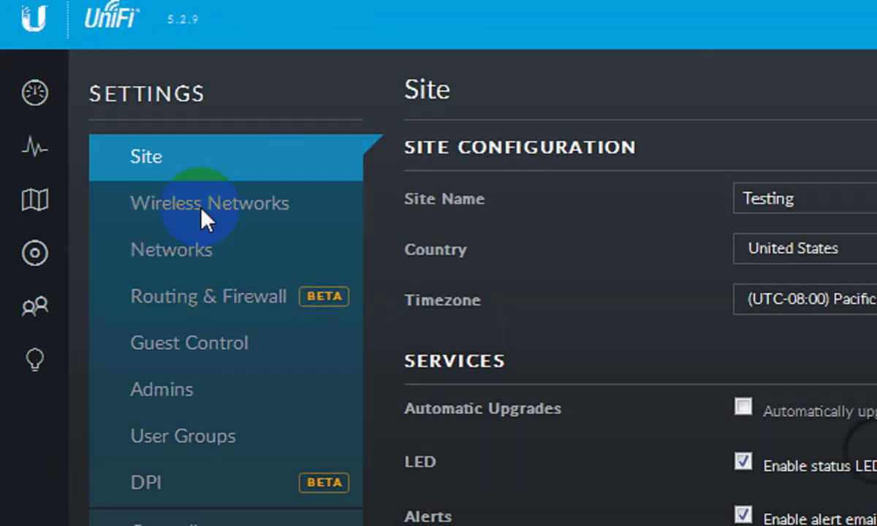
Step: Go to the Wireless Networks settings and begin creating a new wireless network
click(204, 215)
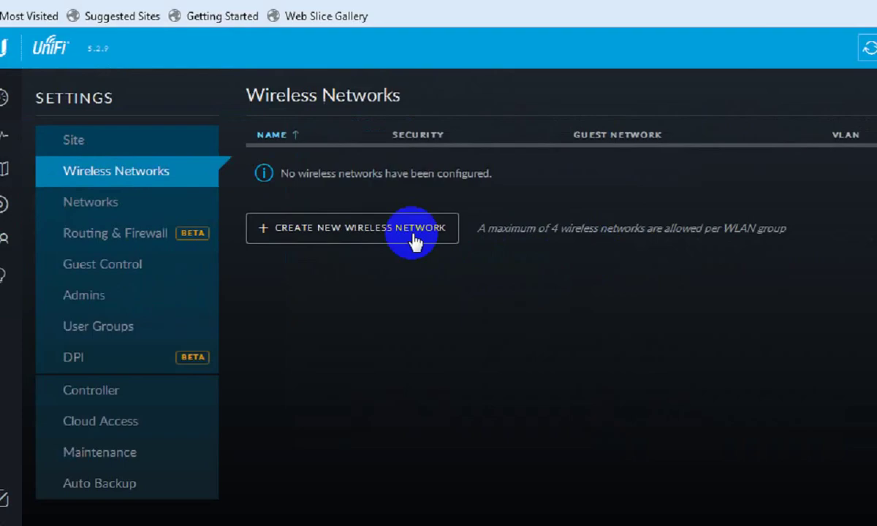
click(363, 240)
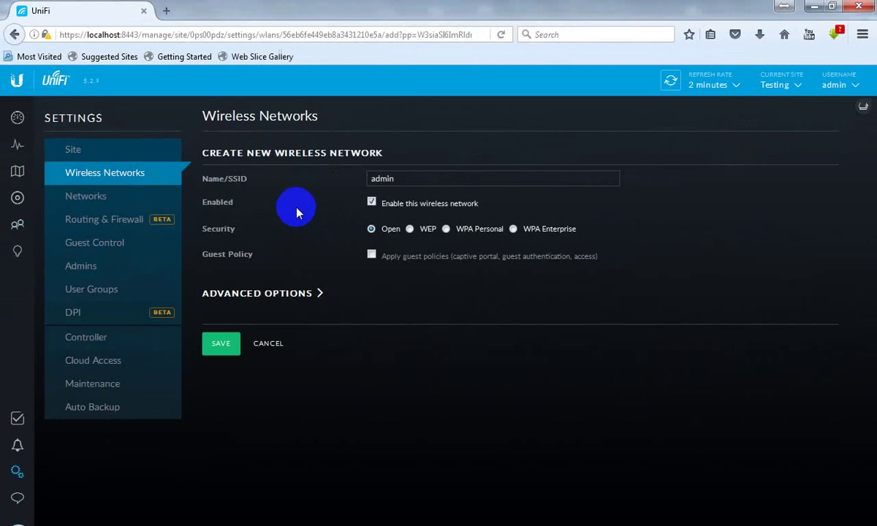
Step: Replace the wireless network's name with Unifi_AP_AC_LR
click(387, 179)
double_click(372, 179)
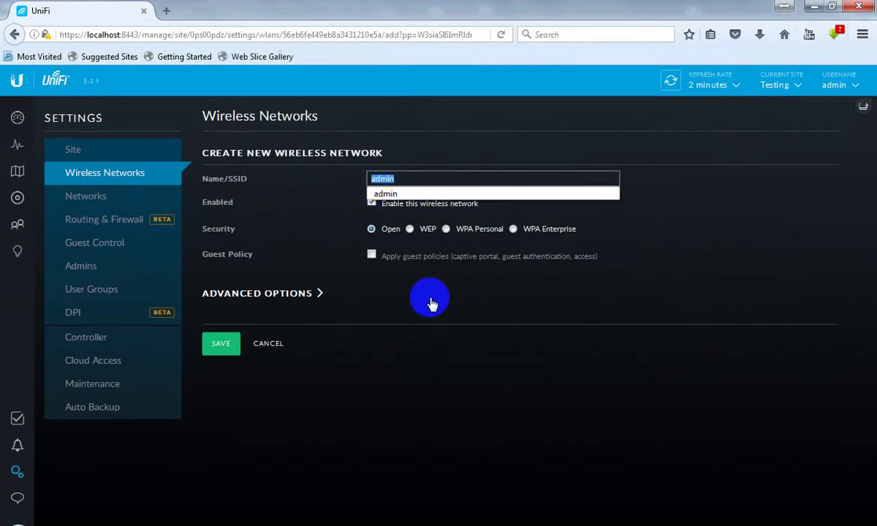
text(Unifi_AP_AC_LR)
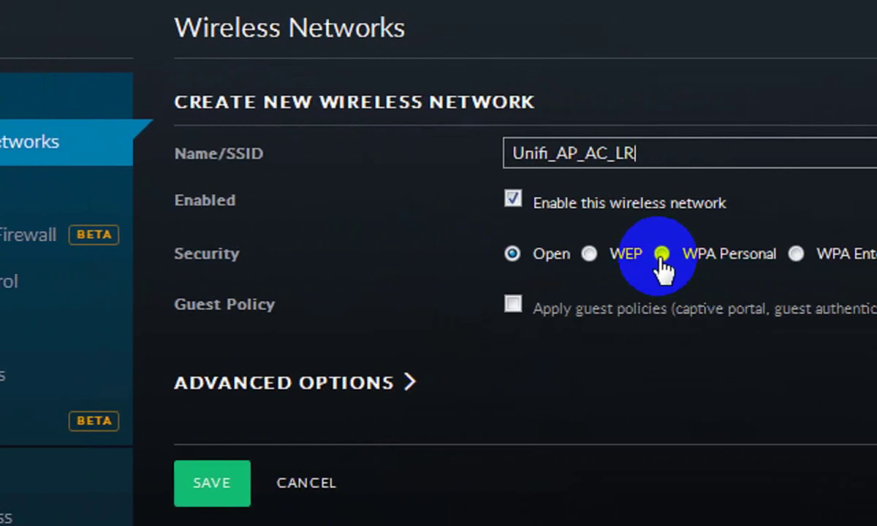
Step: Secure the network with WPA Personal and a security key, save it, and let Firefox remember the login
click(661, 254)
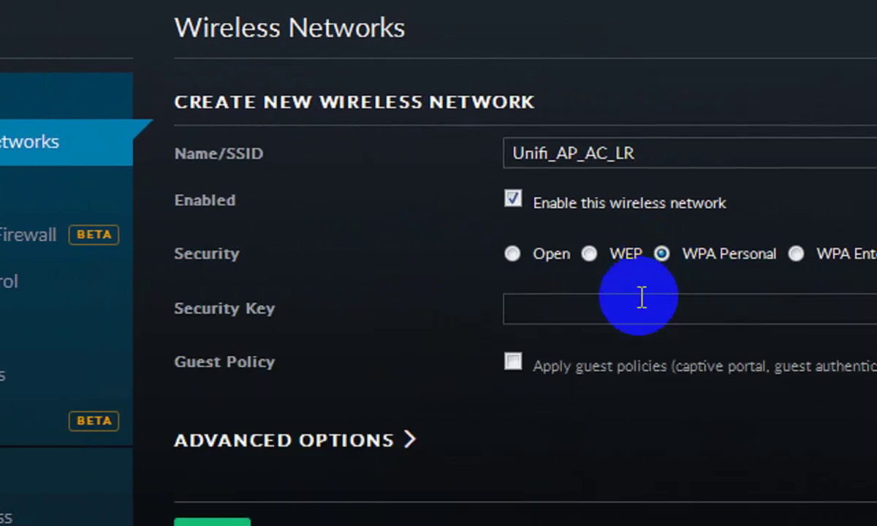
click(623, 314)
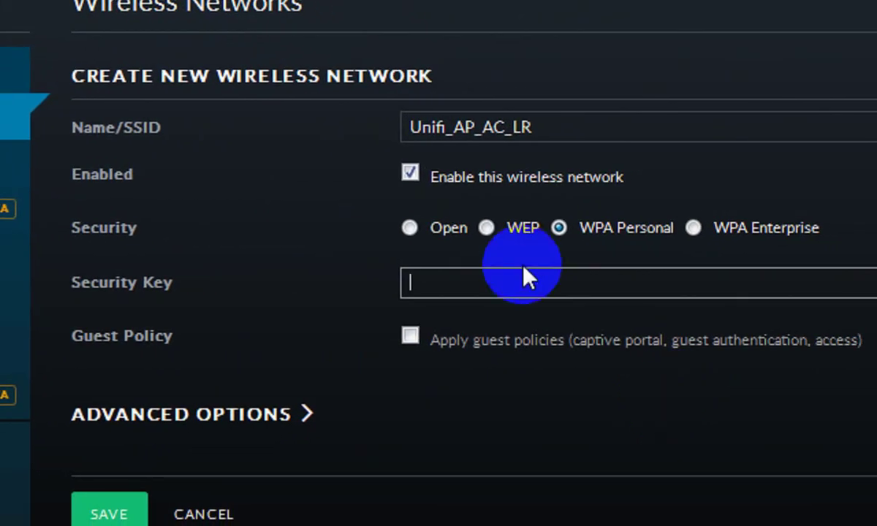
key(BackSpace)
key(BackSpace)
key(BackSpace)
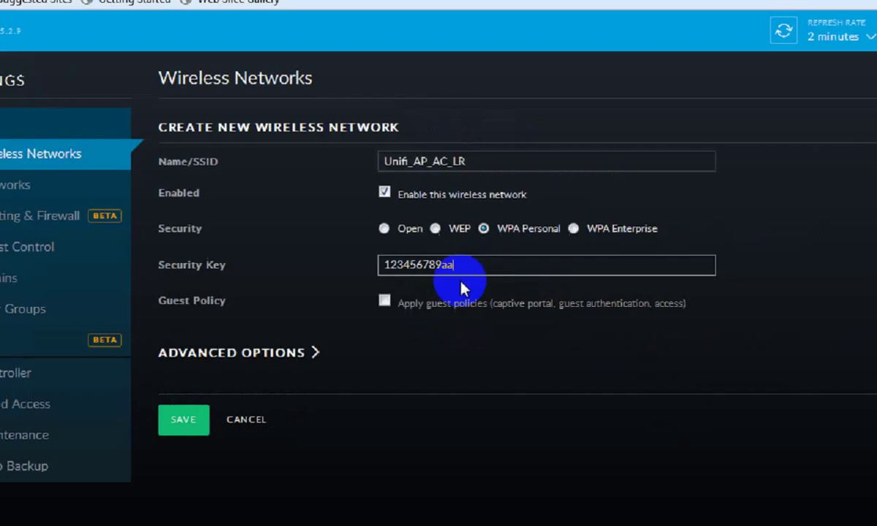
click(192, 428)
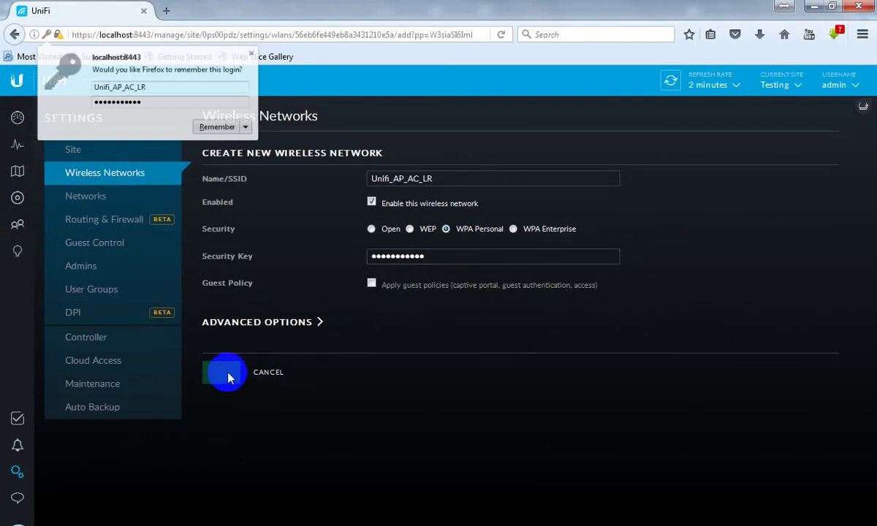
click(234, 137)
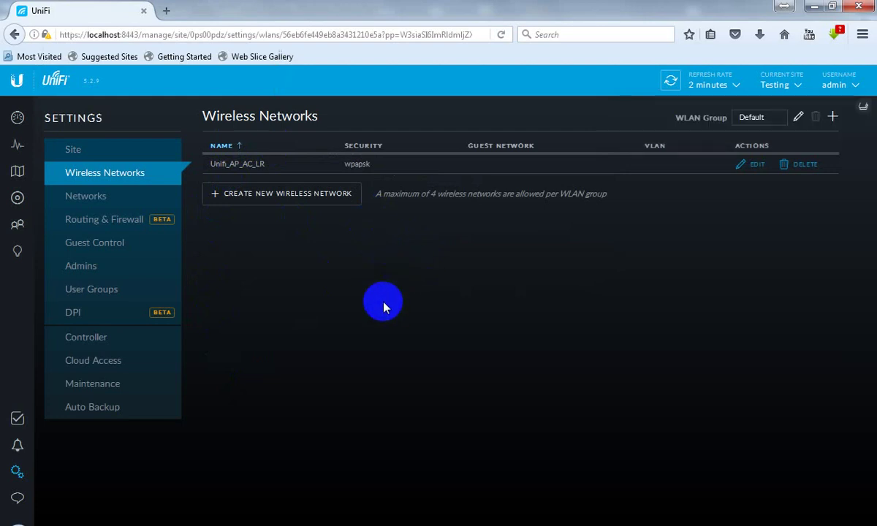
Step: Add the line 'The controller will send configuration to Unifi AP.' below 'change ip address'
click(467, 525)
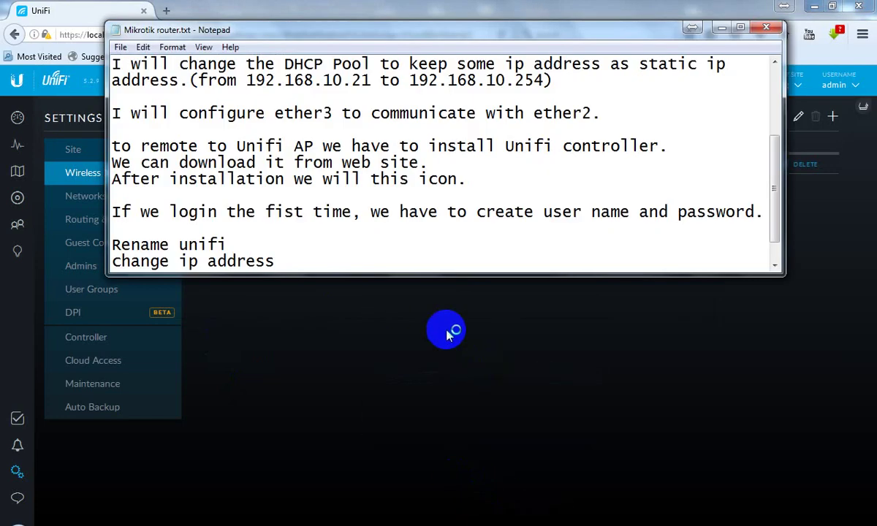
key(Return)
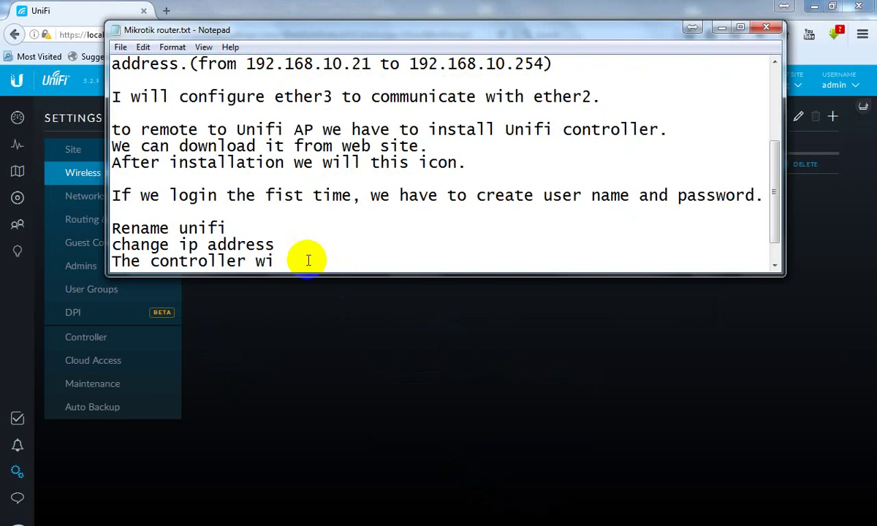
text(The controller will ssend to Unifi AP.)
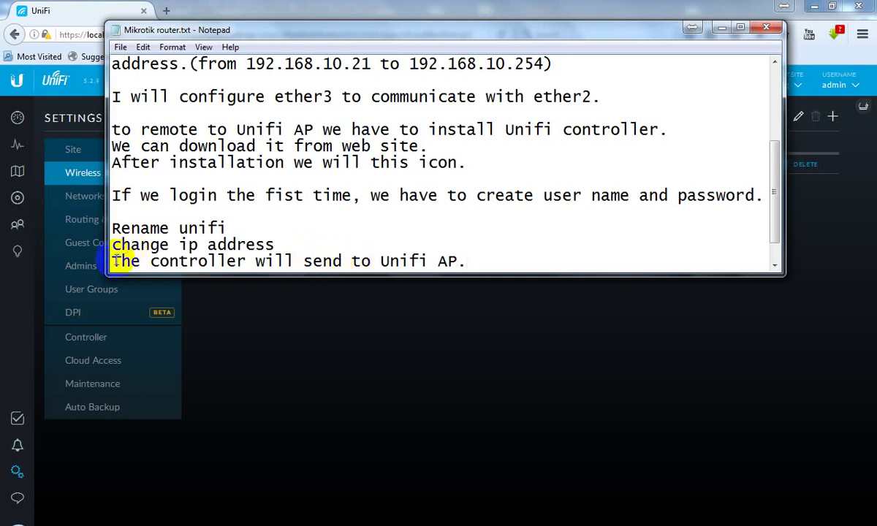
click(272, 264)
drag(272, 265, 411, 264)
click(352, 263)
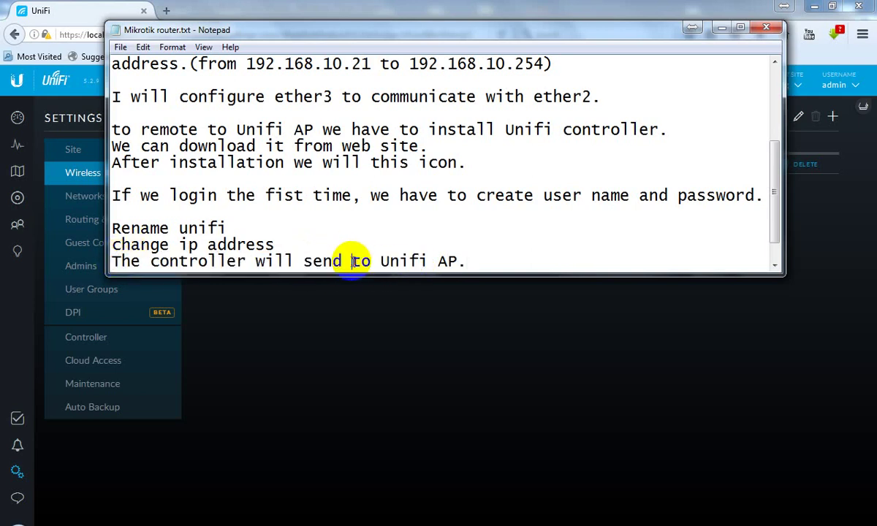
text(configure)
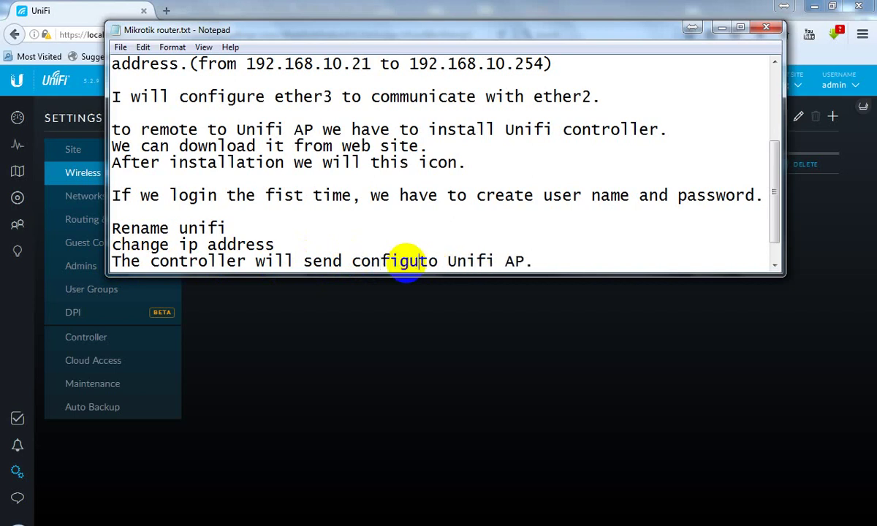
text(tion)
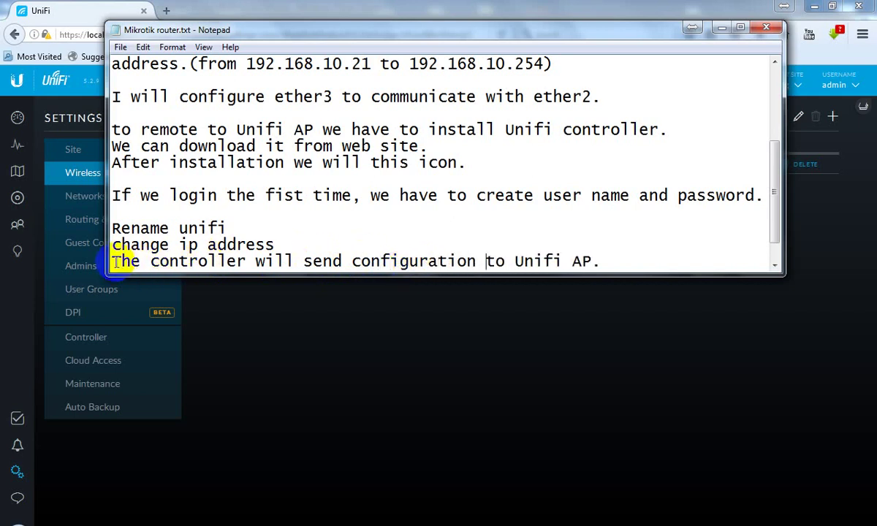
Step: Check the new last line of the notes, then minimize Notepad
drag(112, 262, 533, 271)
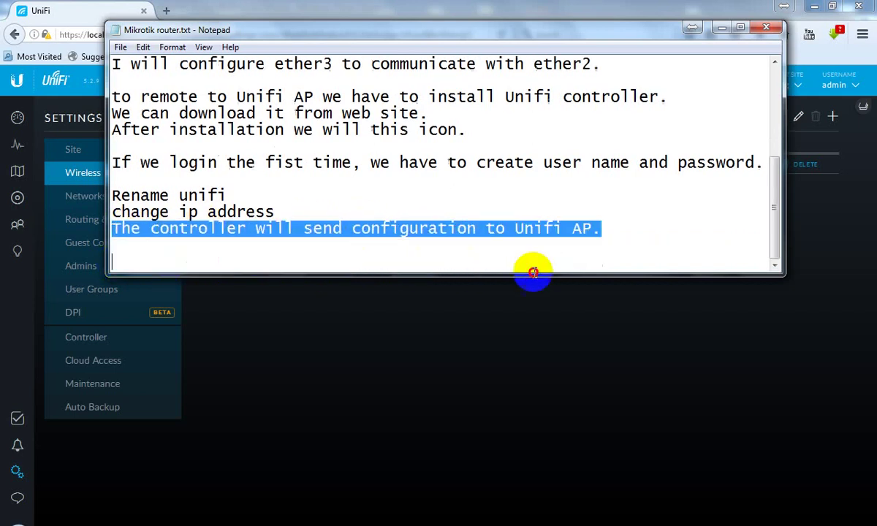
click(617, 231)
click(719, 27)
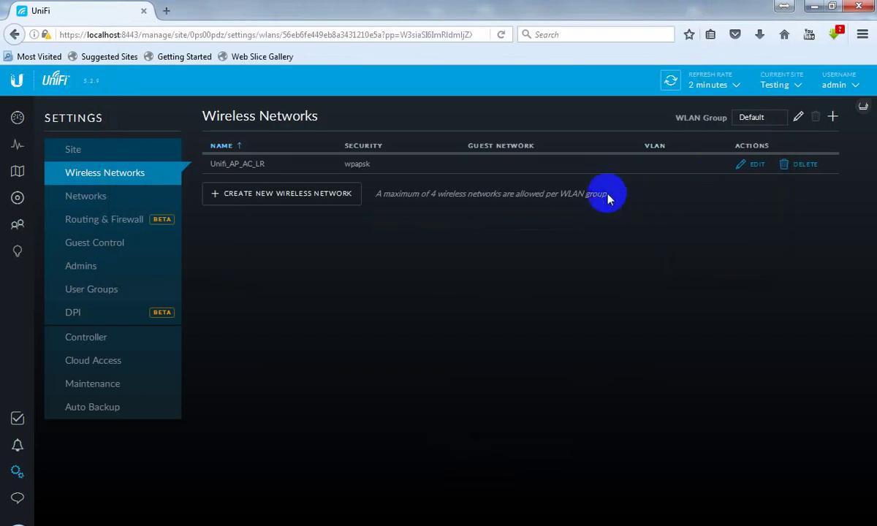
Step: Look over the available wireless networks, then the controller's Devices and Statistics pages
click(775, 525)
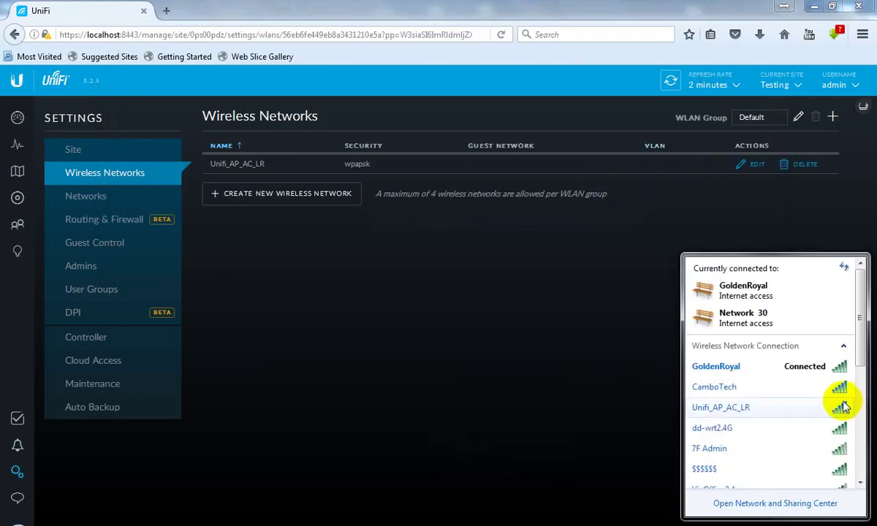
mouse_move(700, 411)
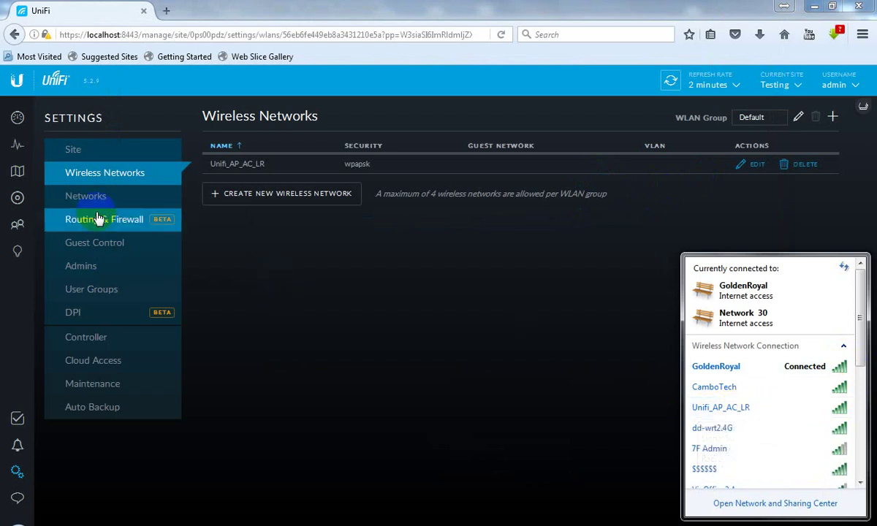
click(18, 199)
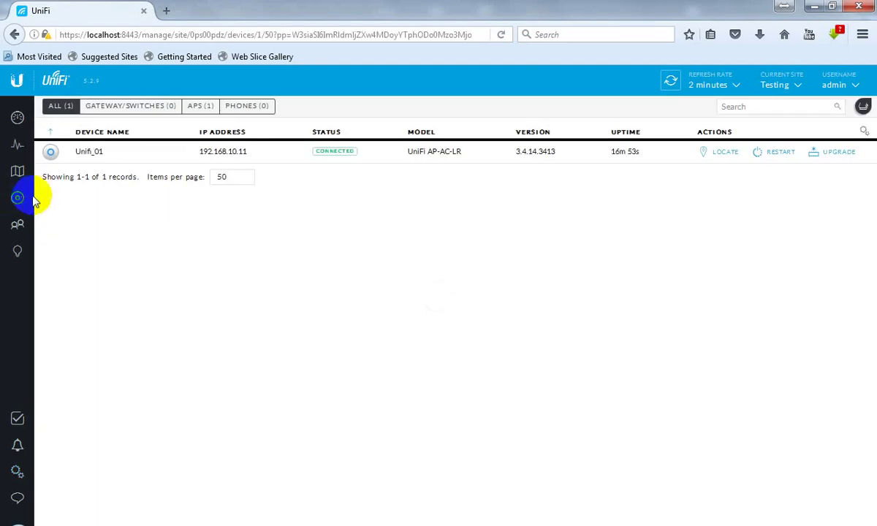
click(18, 152)
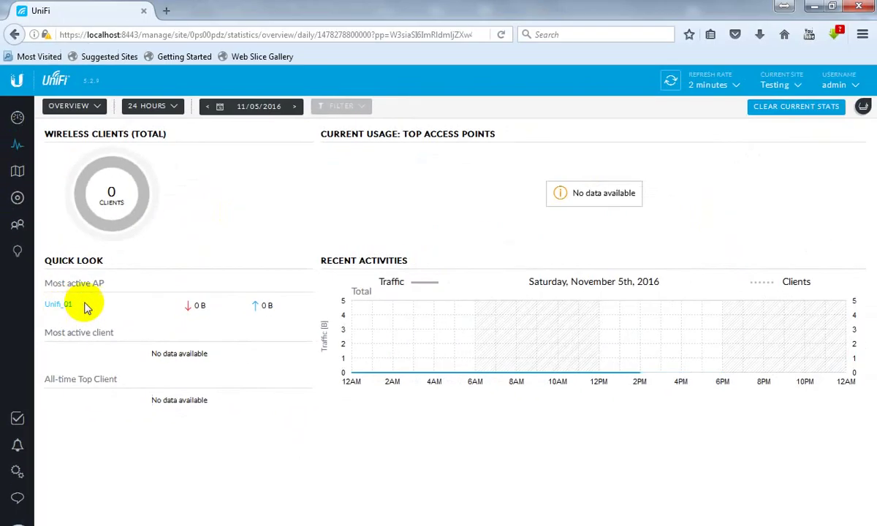
Step: Connect the PC to the Unifi_AP_AC_LR network by entering its security key
click(786, 525)
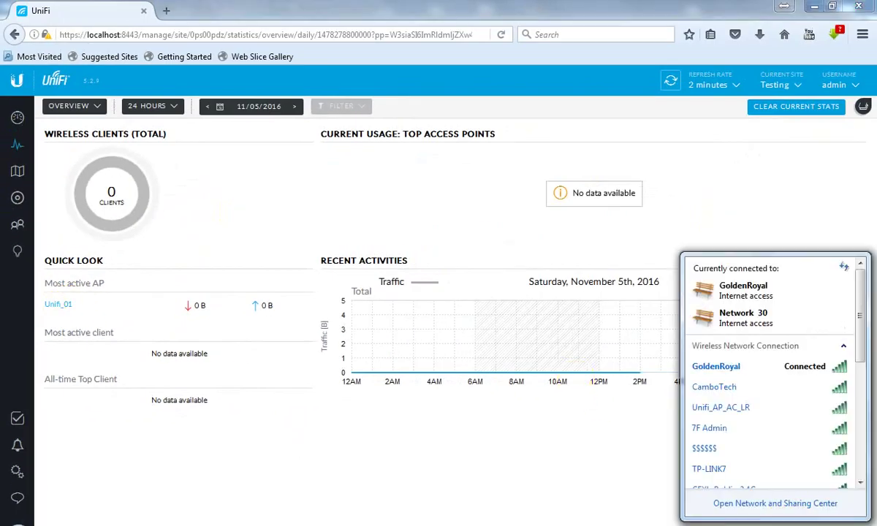
click(775, 409)
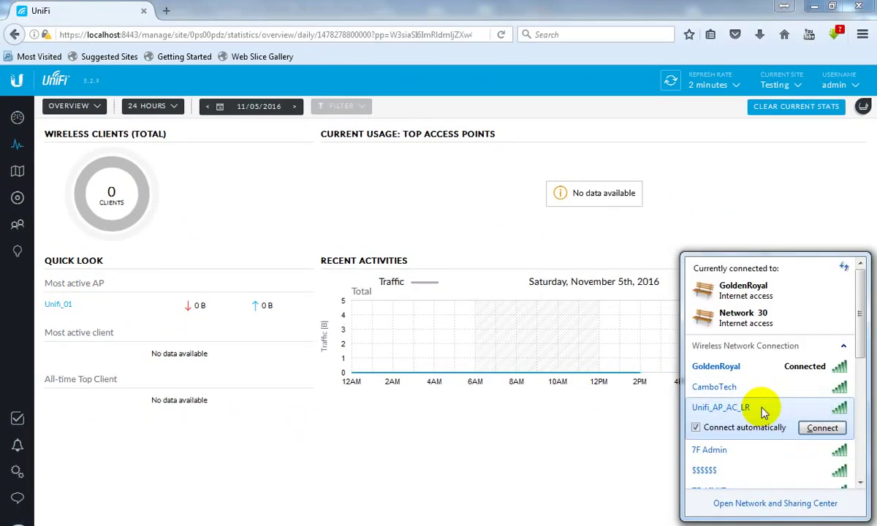
click(821, 428)
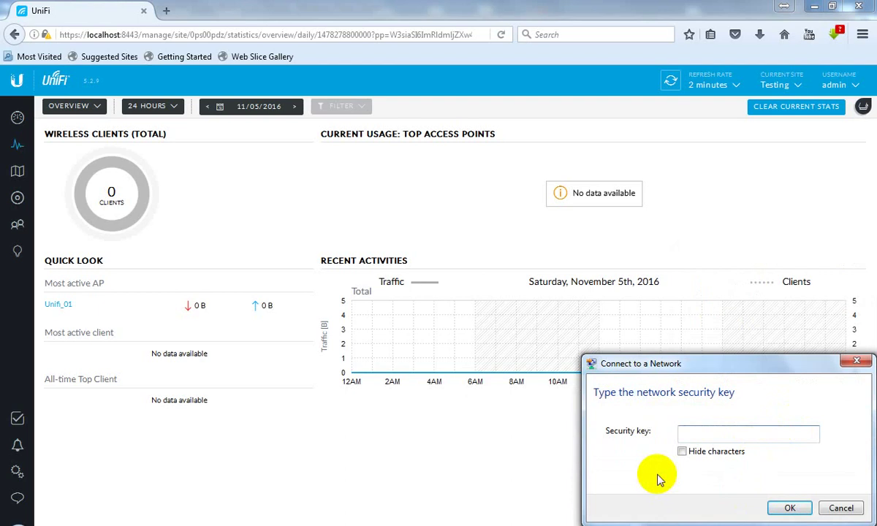
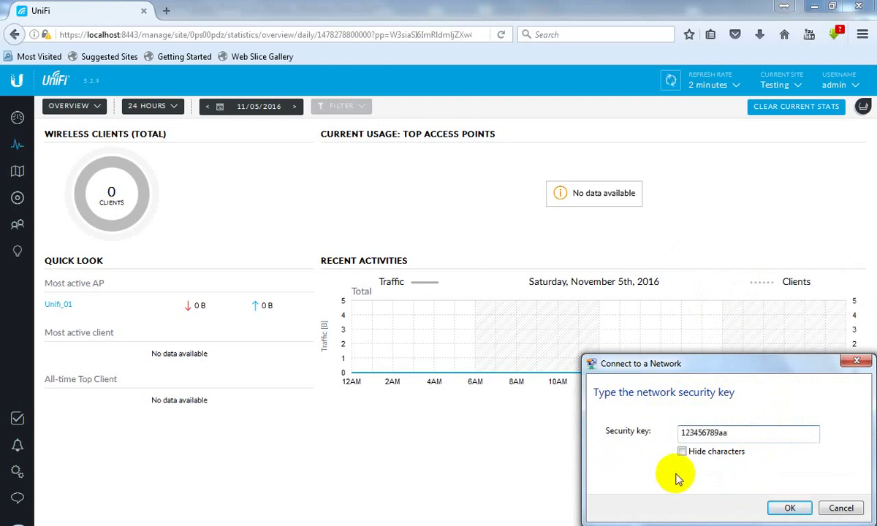
click(787, 509)
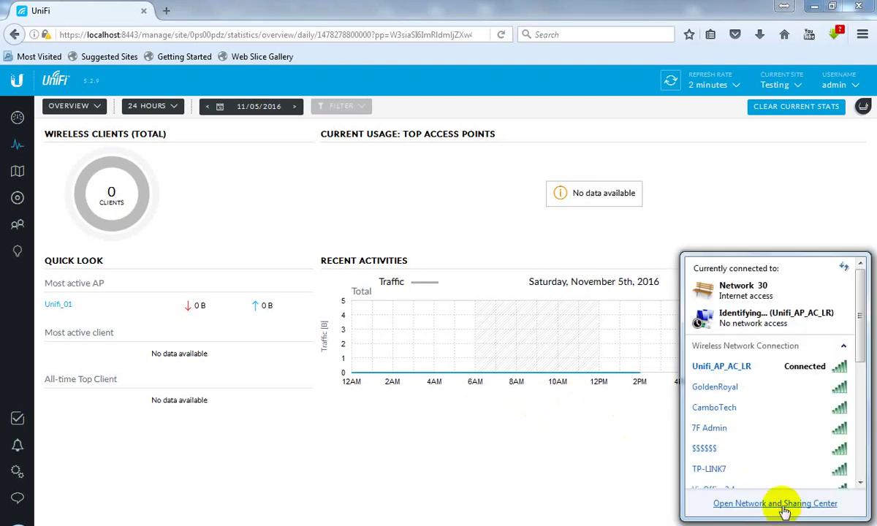
click(782, 505)
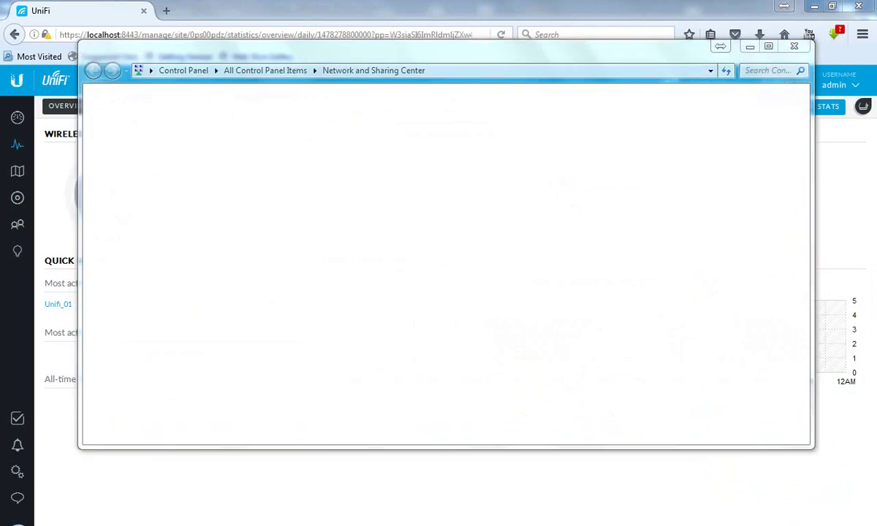
Step: View the wired Local Area Connection's status details, then close both windows
click(793, 523)
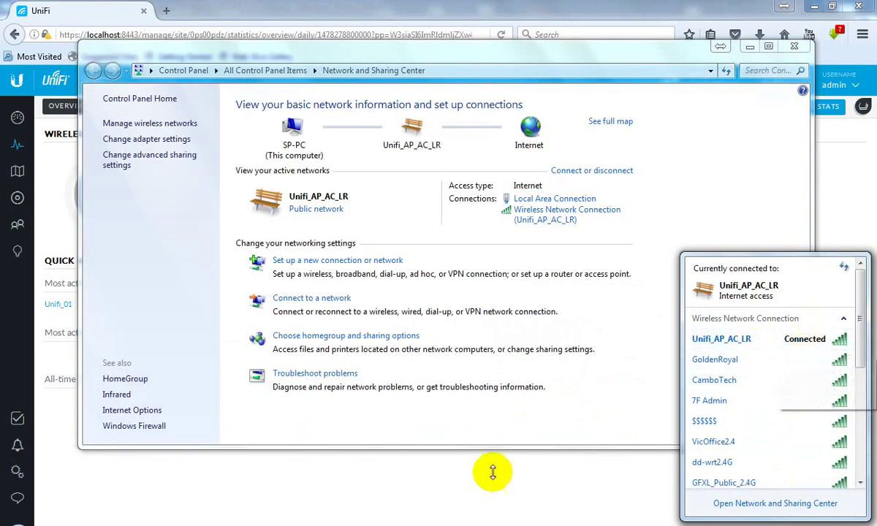
click(458, 400)
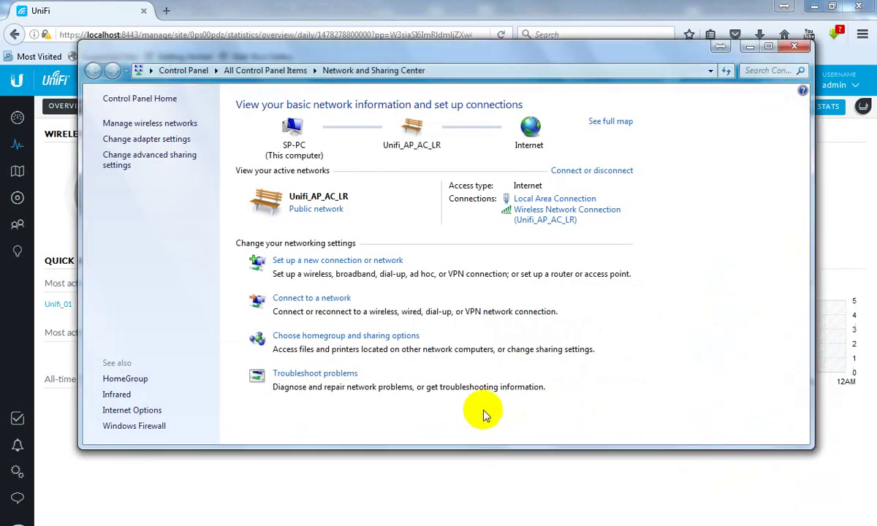
click(533, 200)
click(364, 258)
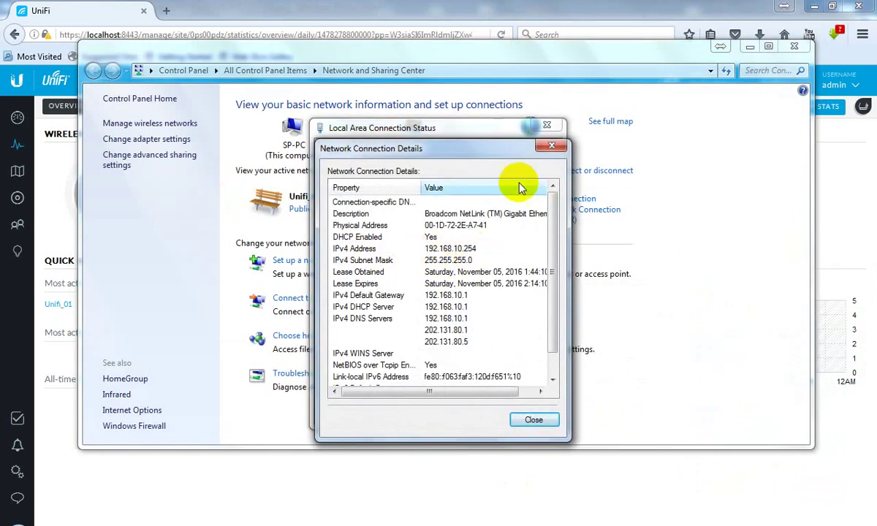
click(550, 146)
click(551, 129)
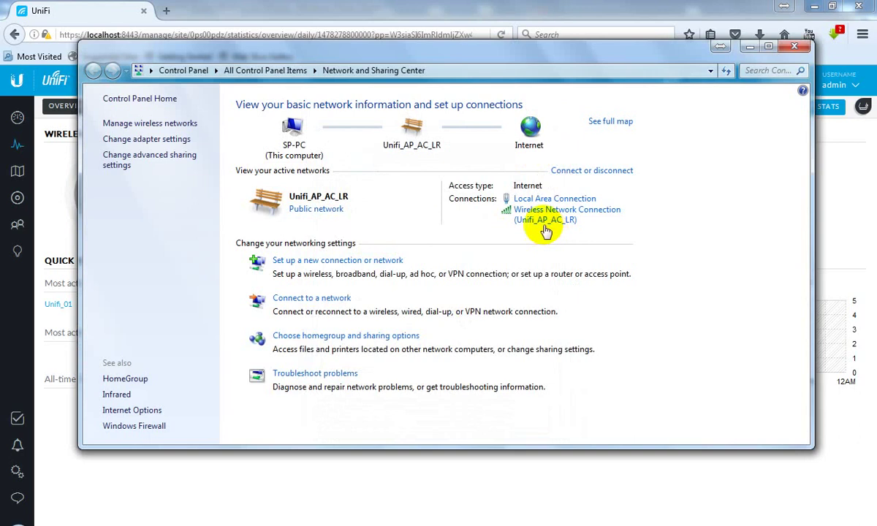
Step: Check the wireless connection's details showing IPv4 192.168.10.252, then close both windows
click(539, 218)
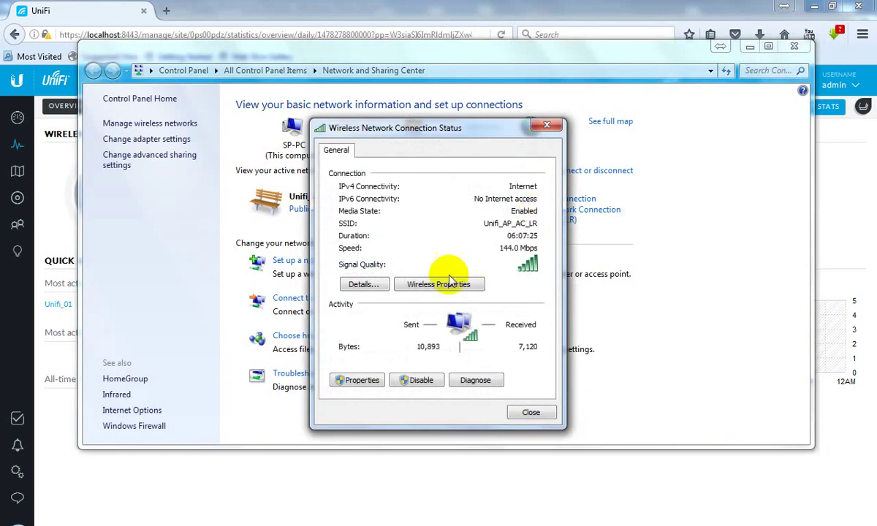
click(364, 283)
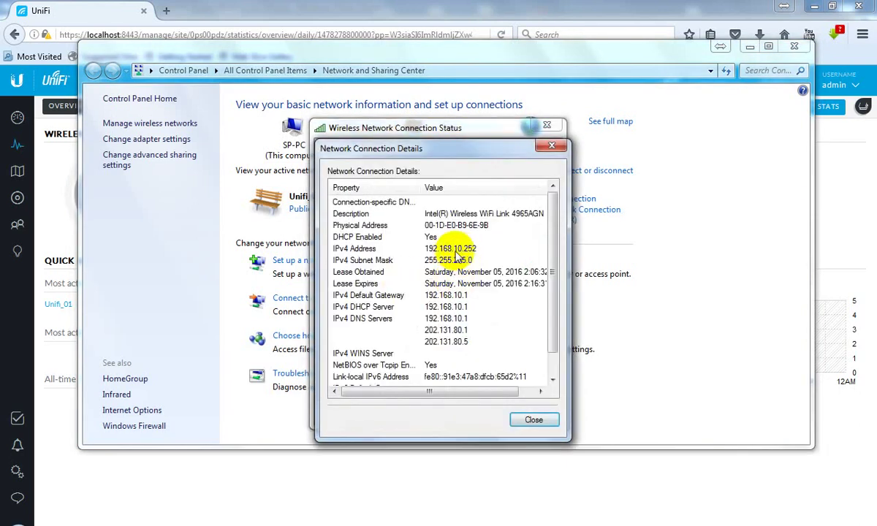
click(549, 148)
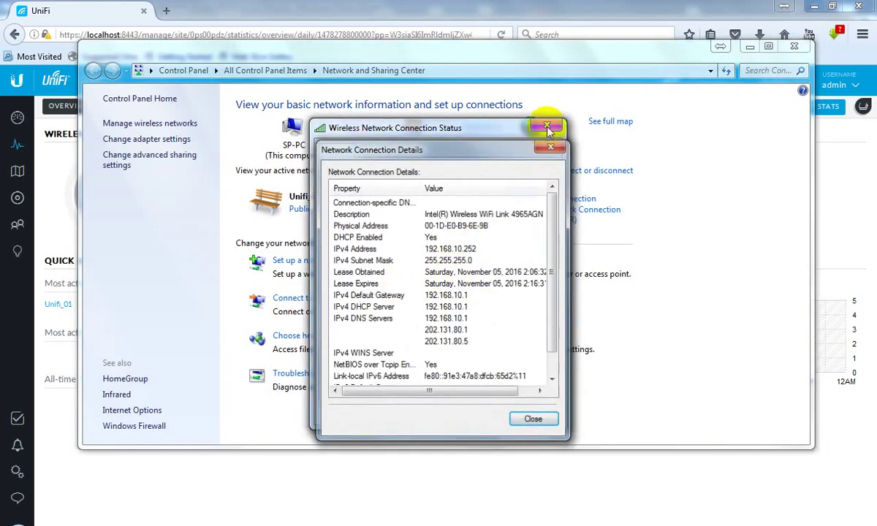
click(547, 125)
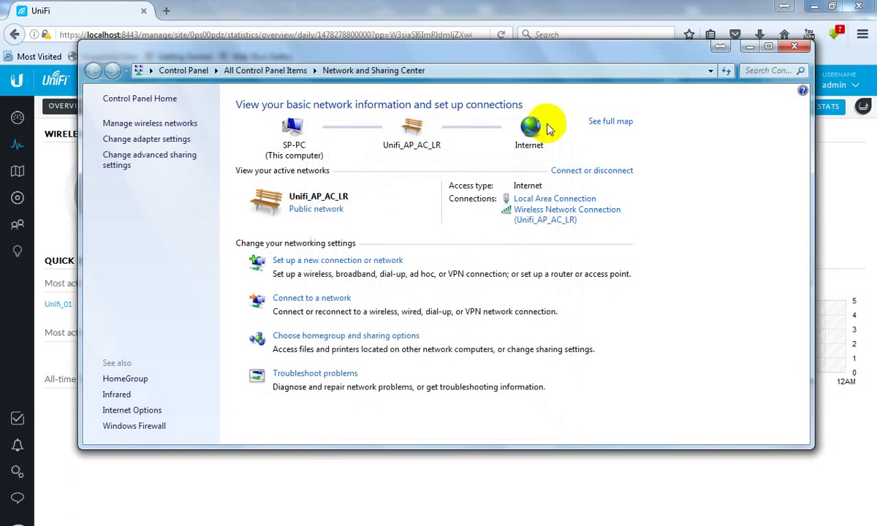
click(131, 139)
Step: Disable the wired Local Area Connection adapter and bring back the Mikrotik router.txt notes
right_click(110, 123)
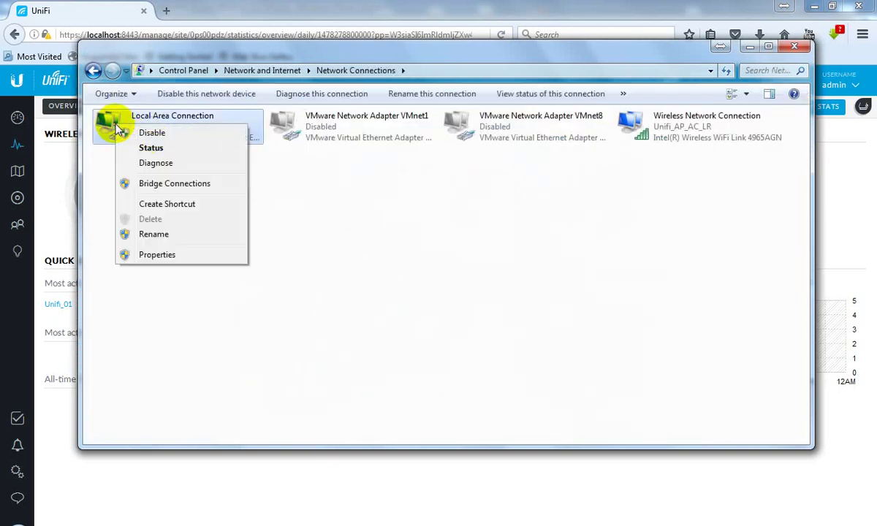
click(153, 134)
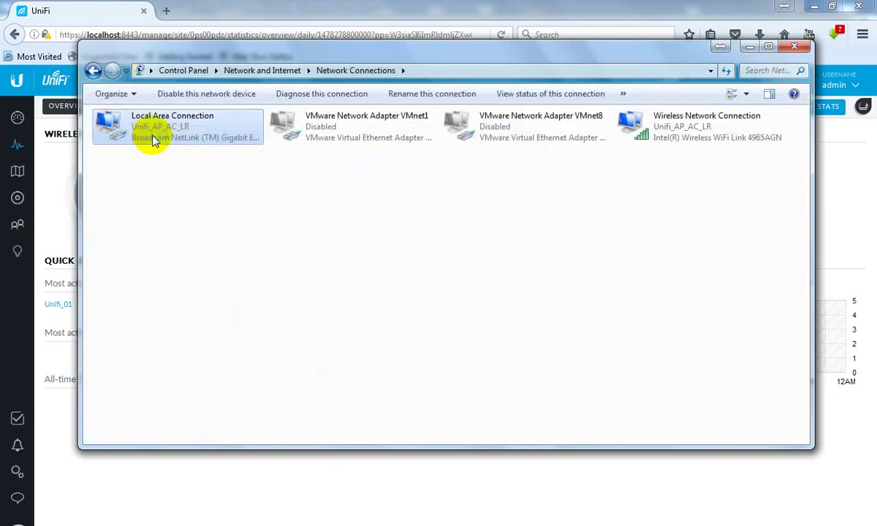
click(254, 190)
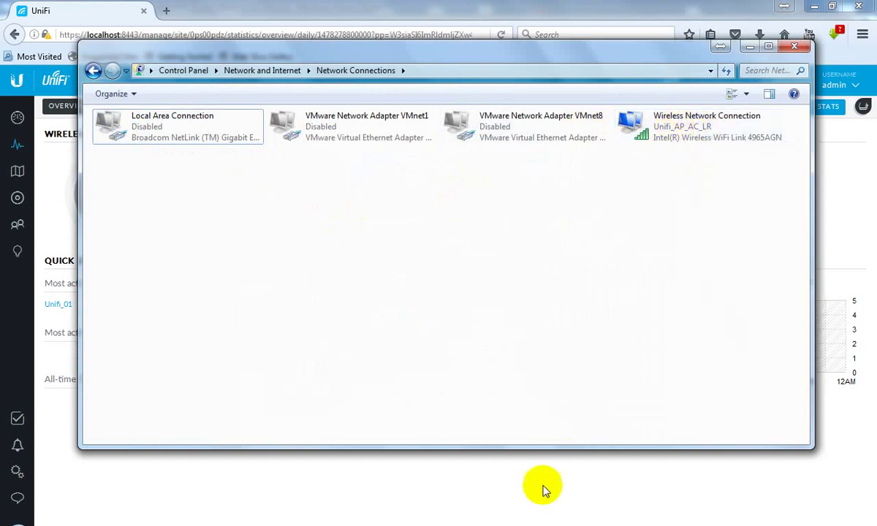
click(478, 521)
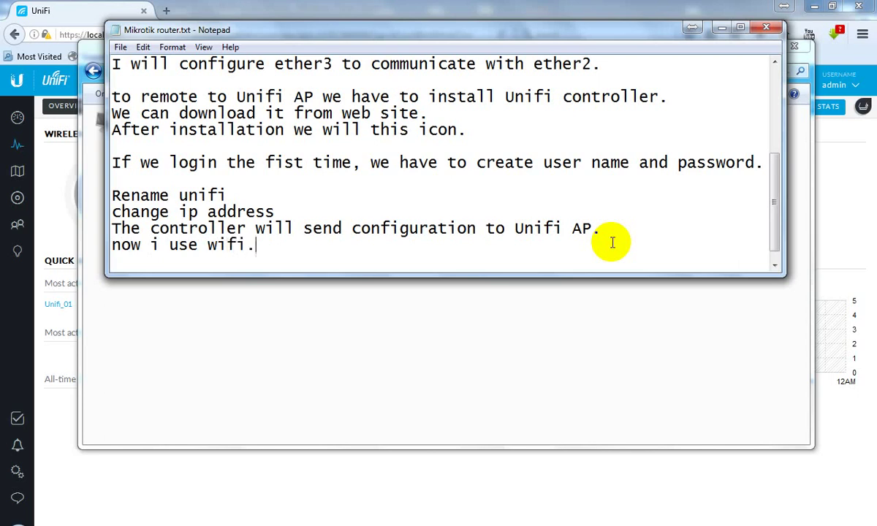
Step: Load google.com in a new Chrome tab
click(389, 395)
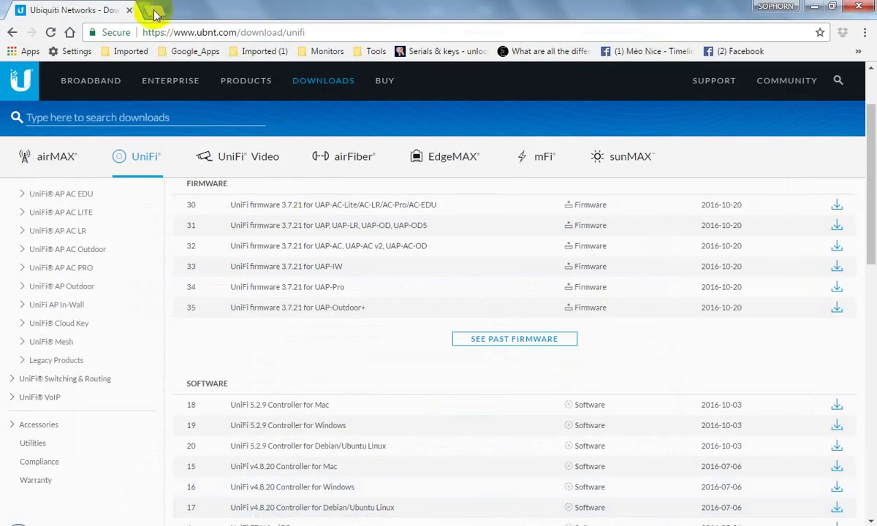
click(157, 11)
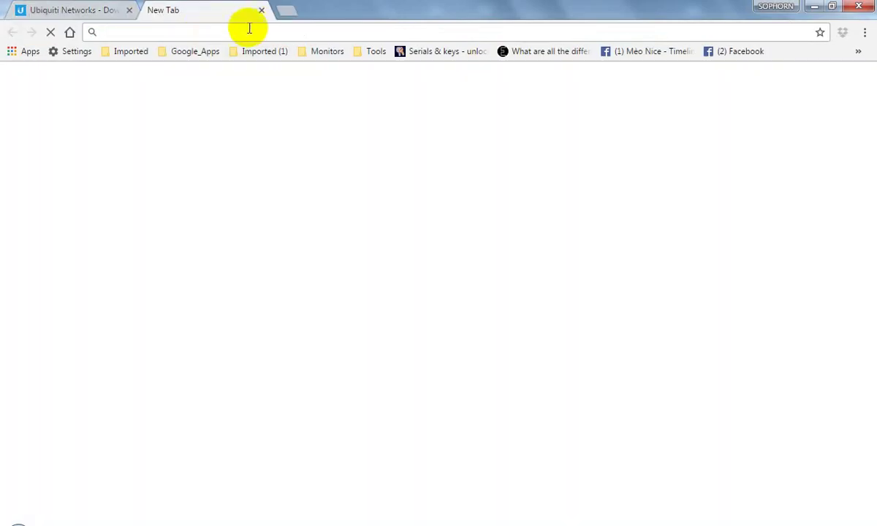
text(goo)
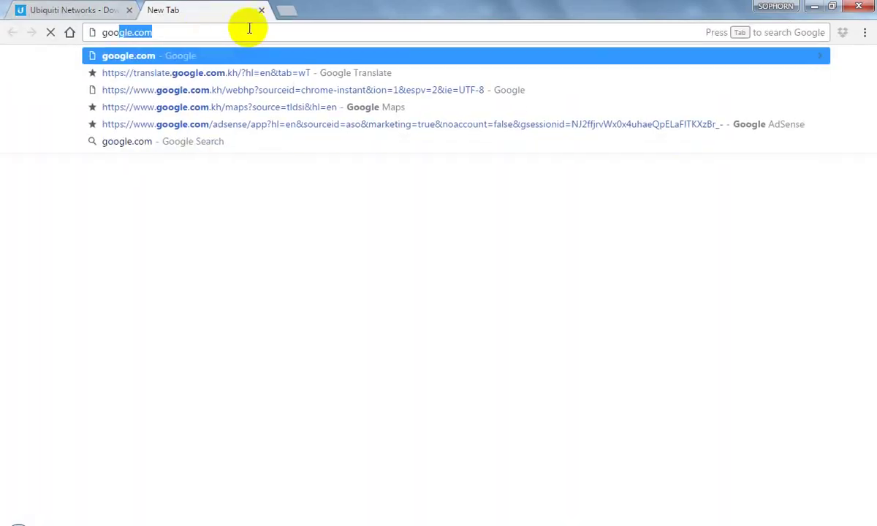
key(Return)
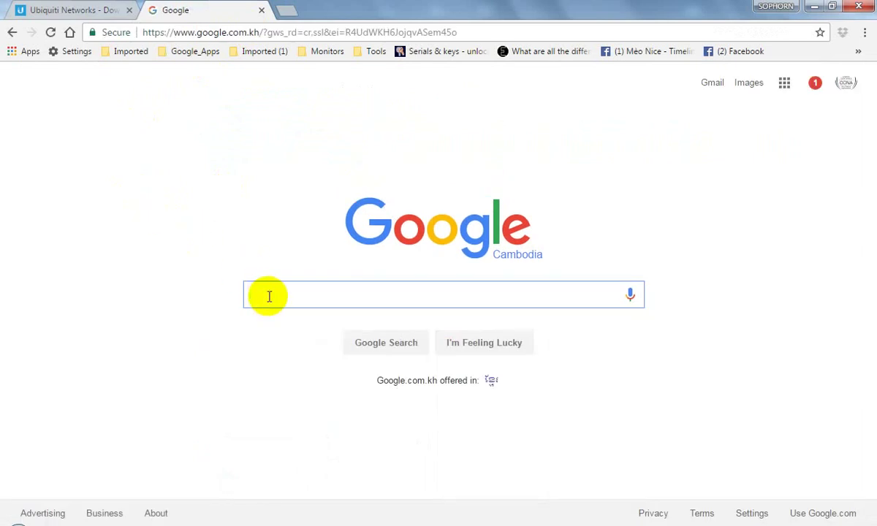
Step: Search Google for 'unifi' and show image results narrowed to 'unifi logo'
text(unifi)
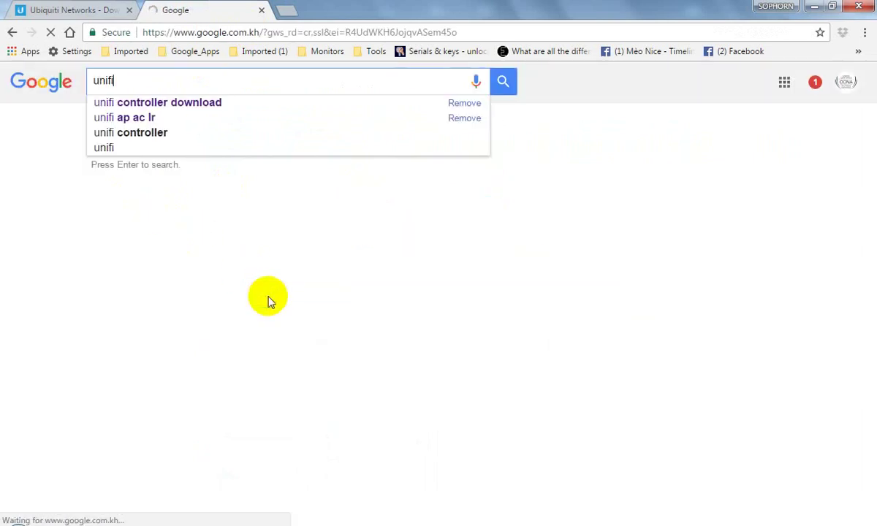
key(Return)
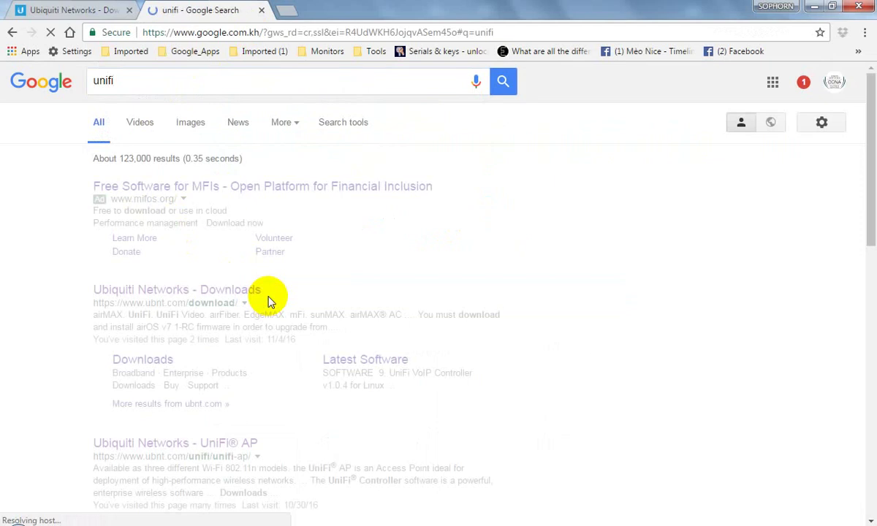
click(142, 130)
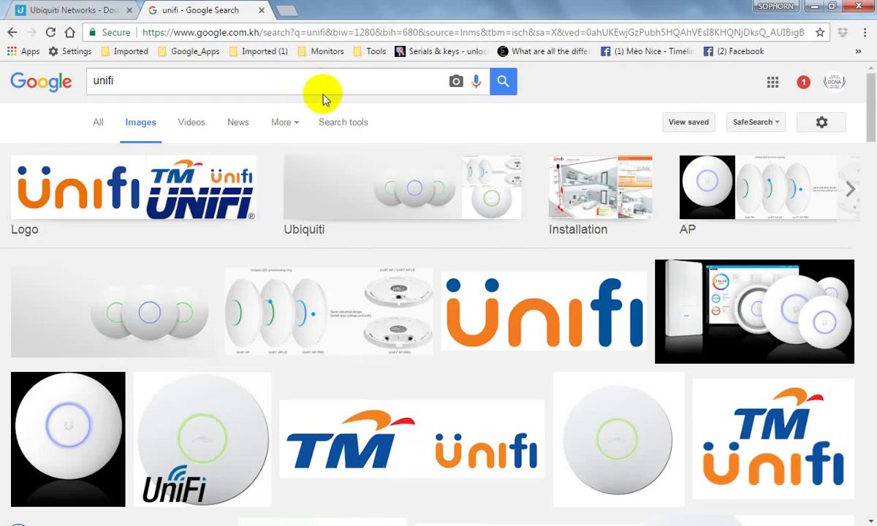
click(165, 202)
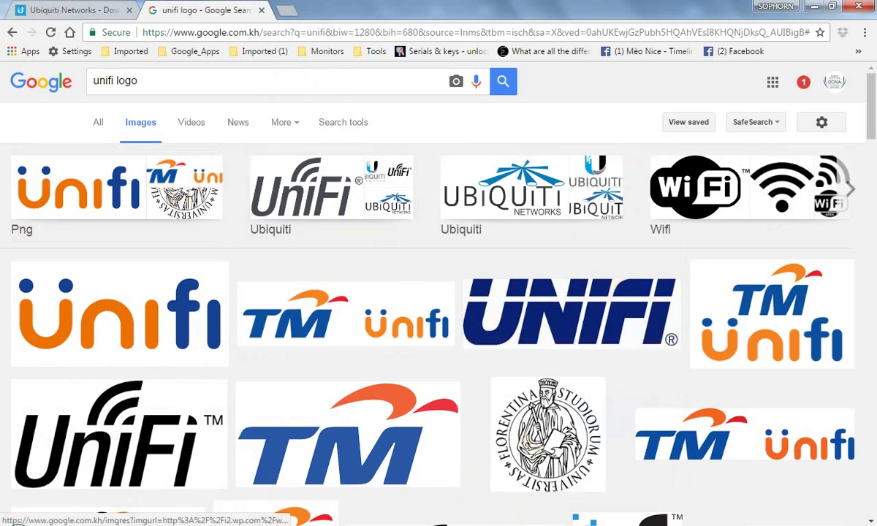
key(alt+Tab)
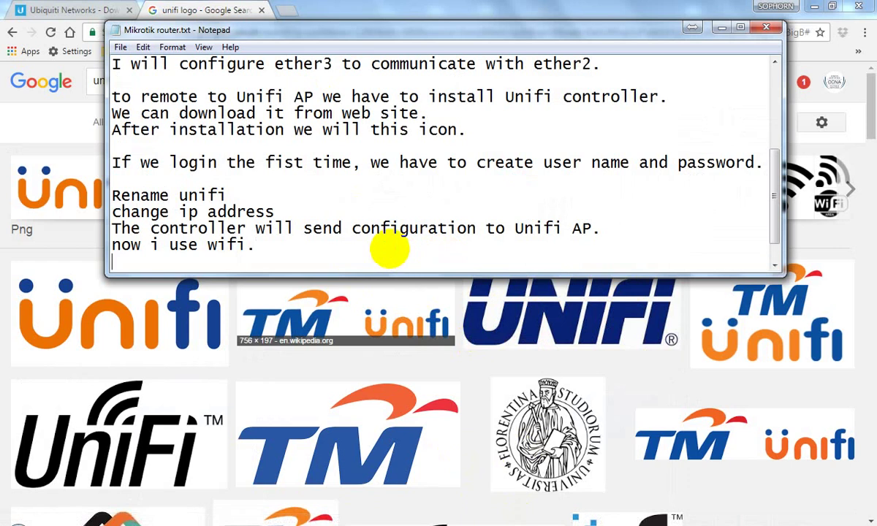
Step: Type 'we can use the internet nomally.' and begin 'Please like' on the next line
key(Return)
key(Return)
key(Return)
key(Return)
key(Return)
key(Return)
key(BackSpace)
key(BackSpace)
key(BackSpace)
key(BackSpace)
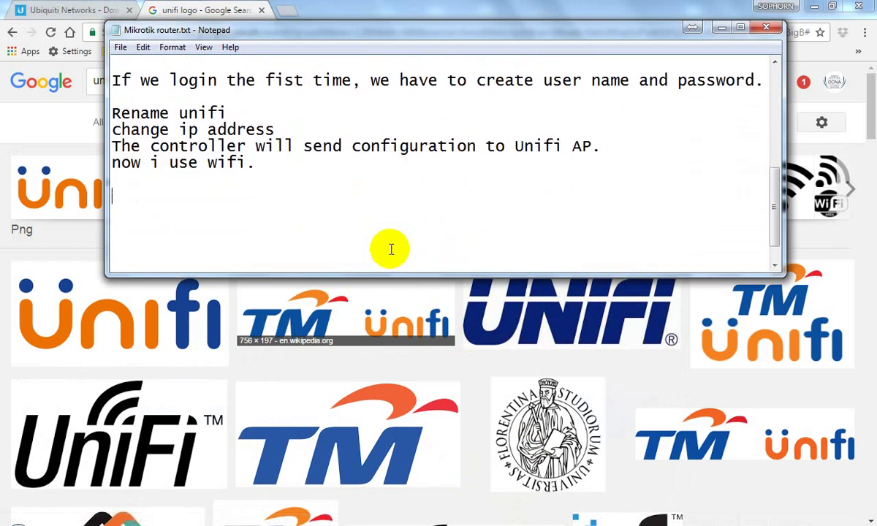
text(we h)
key(BackSpace)
text(can )
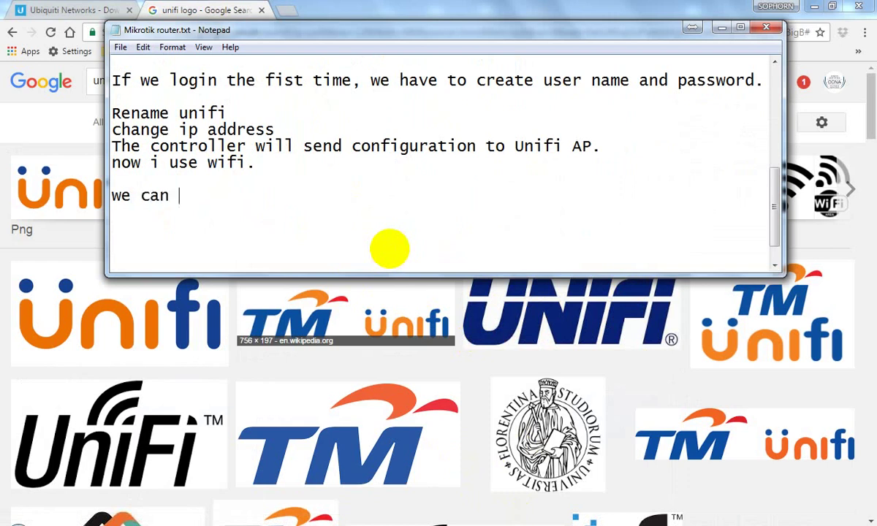
text(use the )
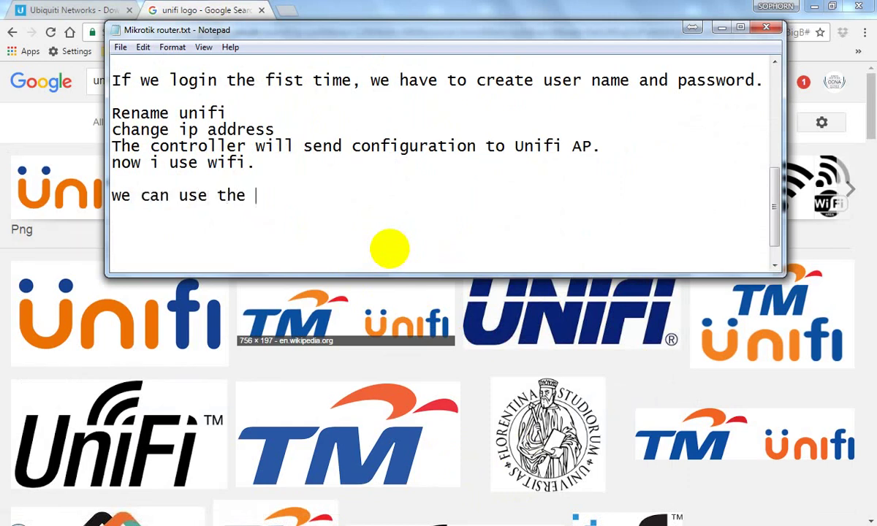
text(internet no)
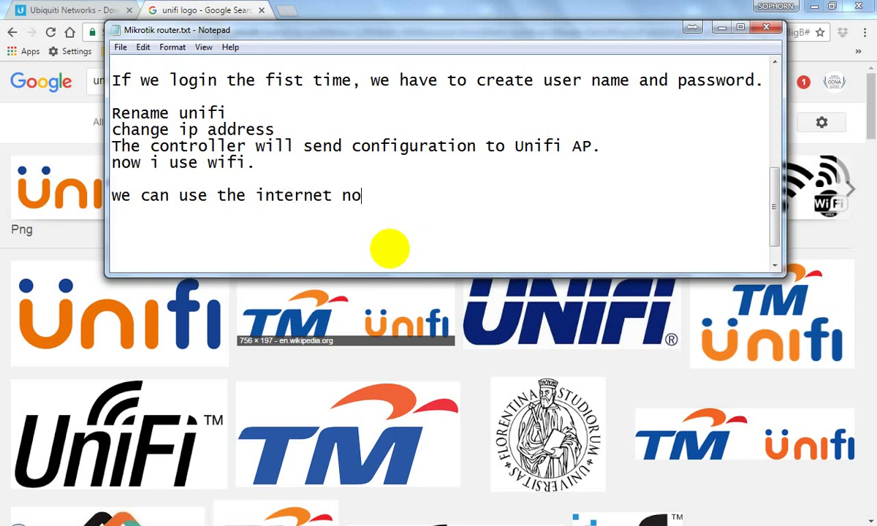
text(mally.)
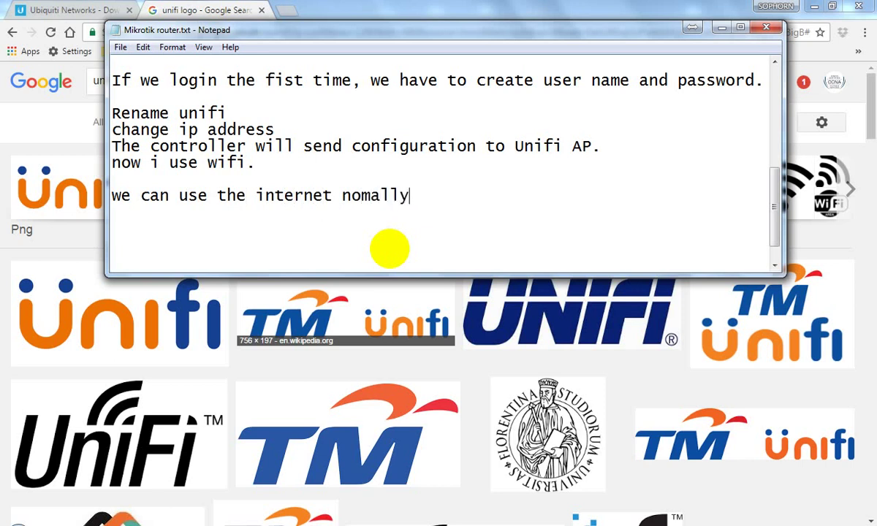
key(Return)
text(Please like th)
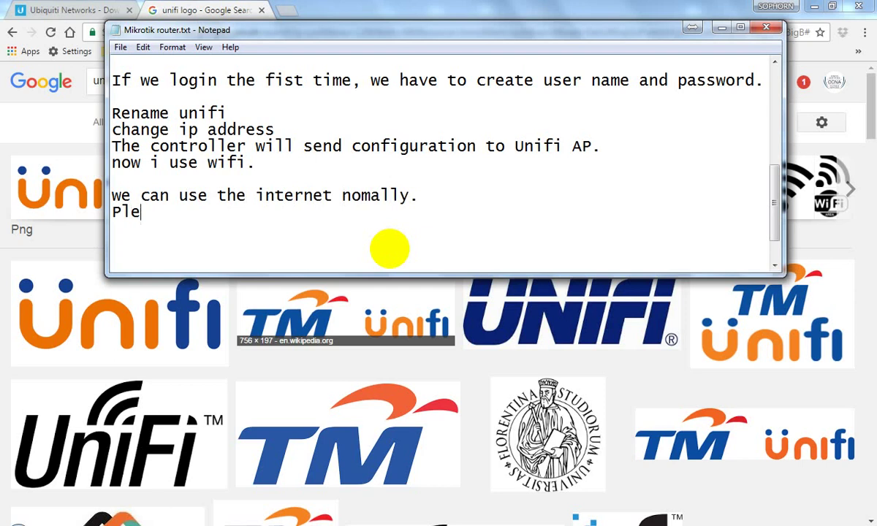